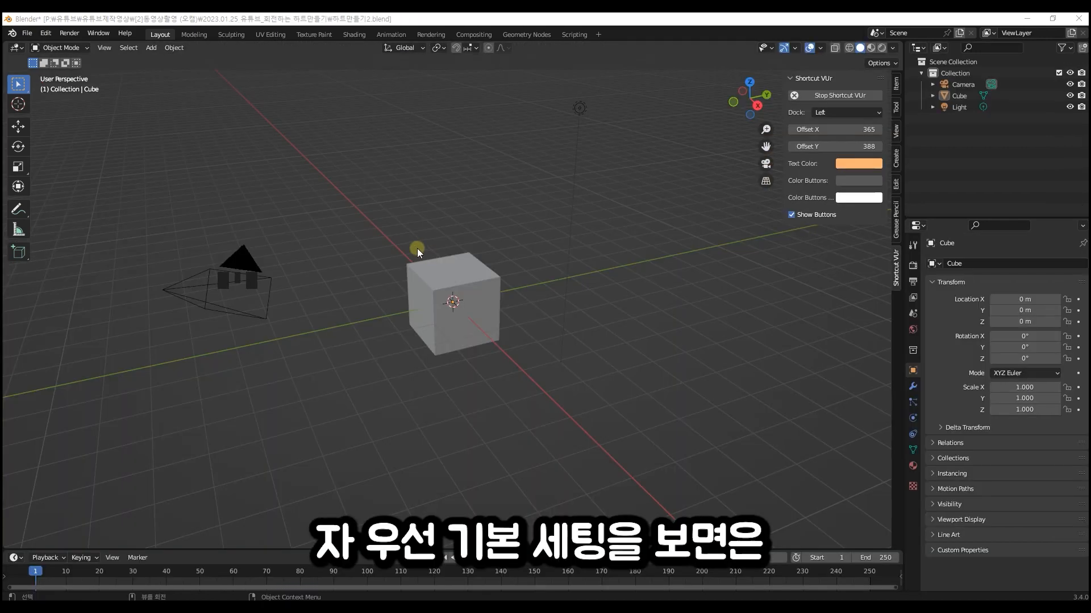
{"action": "left_click", "coordinate": [244, 267]}
{"action": "left_click_drag", "start_coordinate": [494, 378], "coordinate": [407, 189]}
{"action": "left_click", "coordinate": [602, 131]}
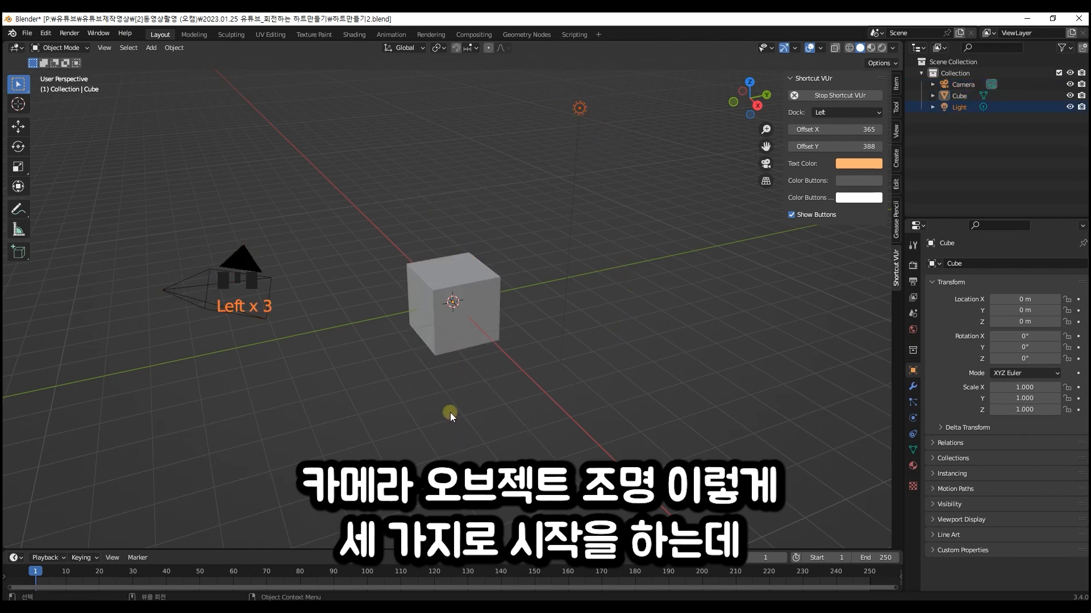
{"action": "left_click", "coordinate": [492, 366]}
- Select the default cube and enter Edit Mode on its mesh
{"action": "left_click_drag", "start_coordinate": [497, 378], "coordinate": [406, 251]}
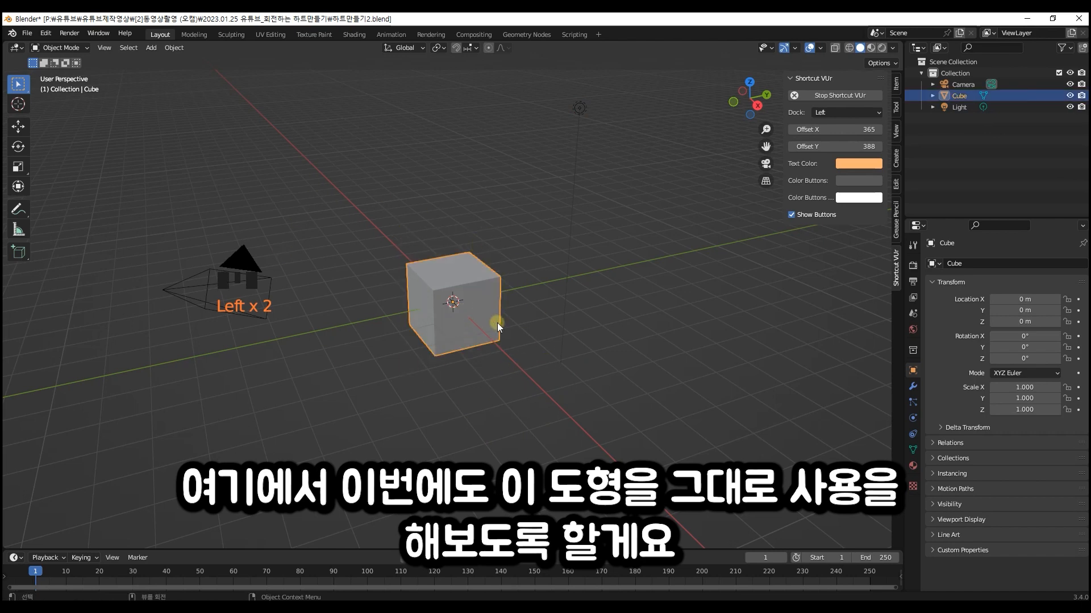
{"action": "middle_click_drag", "start_coordinate": [472, 281], "coordinate": [551, 332]}
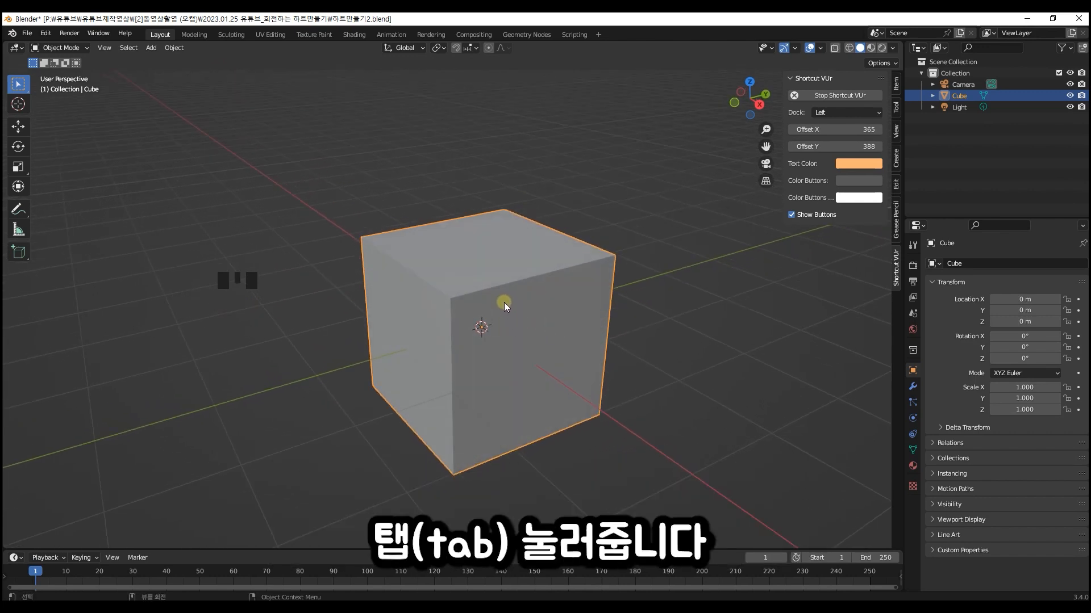
{"action": "key", "text": "Tab"}
{"action": "left_click", "coordinate": [493, 260]}
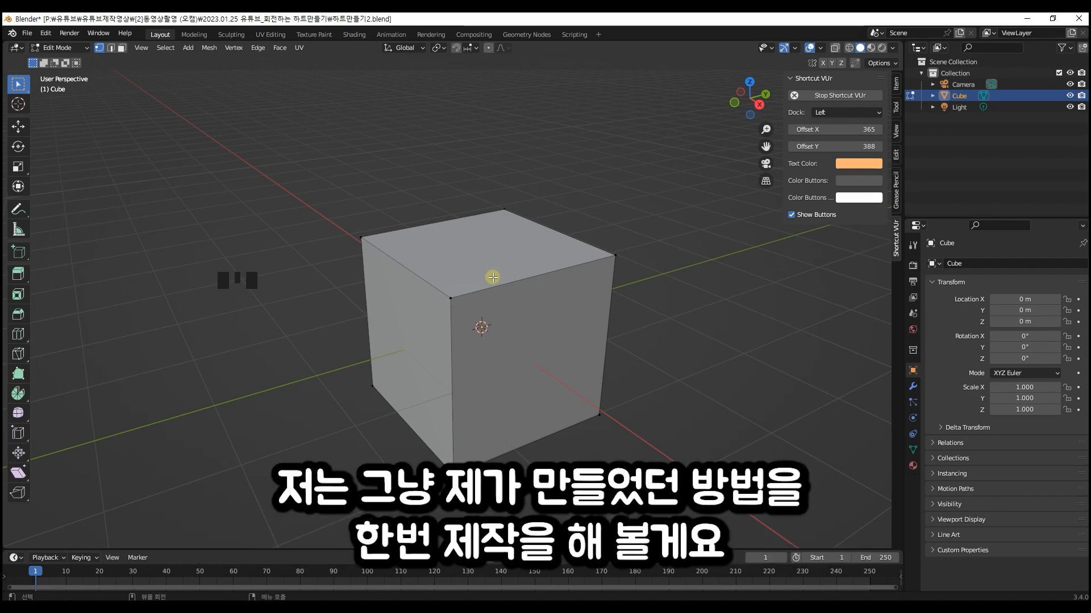
{"action": "mouse_move", "coordinate": [492, 278]}
{"action": "middle_mouse_down"}
{"action": "mouse_move", "coordinate": [470, 316]}
{"action": "mouse_move", "coordinate": [508, 263]}
{"action": "mouse_move", "coordinate": [502, 282]}
{"action": "mouse_move", "coordinate": [498, 271]}
{"action": "mouse_move", "coordinate": [475, 273]}
{"action": "mouse_move", "coordinate": [472, 285]}
{"action": "middle_mouse_up"}
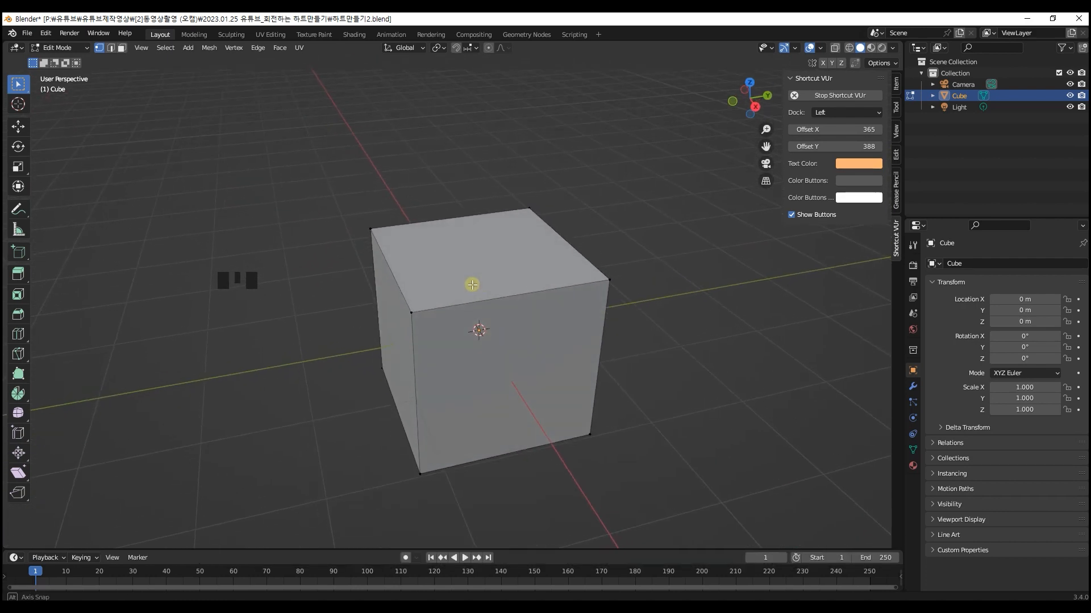
- Extrude the cube's top face and one adjacent side face as individual faces by about 1.24 m
{"action": "left_click", "coordinate": [121, 49]}
{"action": "left_click", "coordinate": [467, 257]}
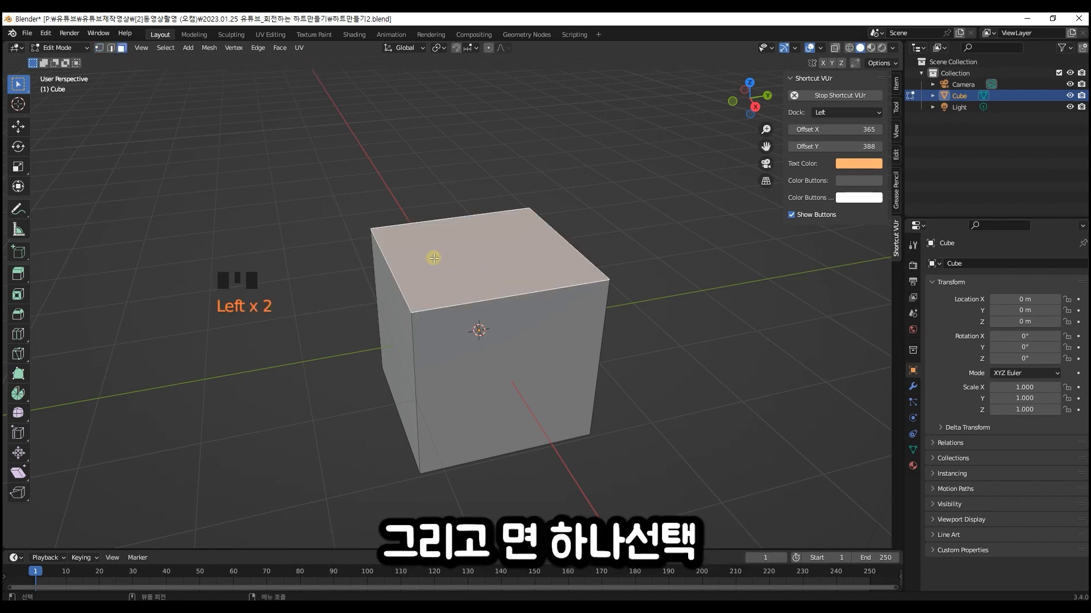
{"action": "middle_click_drag", "start_coordinate": [455, 258], "coordinate": [428, 280]}
{"action": "left_click", "coordinate": [425, 302], "text": "shift"}
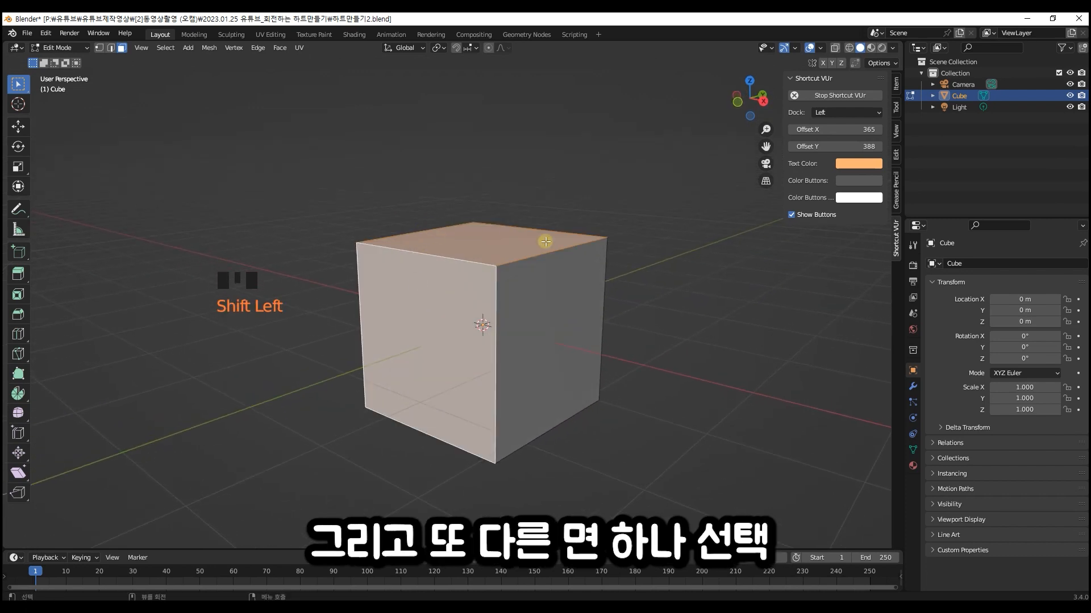
{"action": "middle_click_drag", "start_coordinate": [506, 323], "coordinate": [467, 336]}
{"action": "key", "text": "alt+e"}
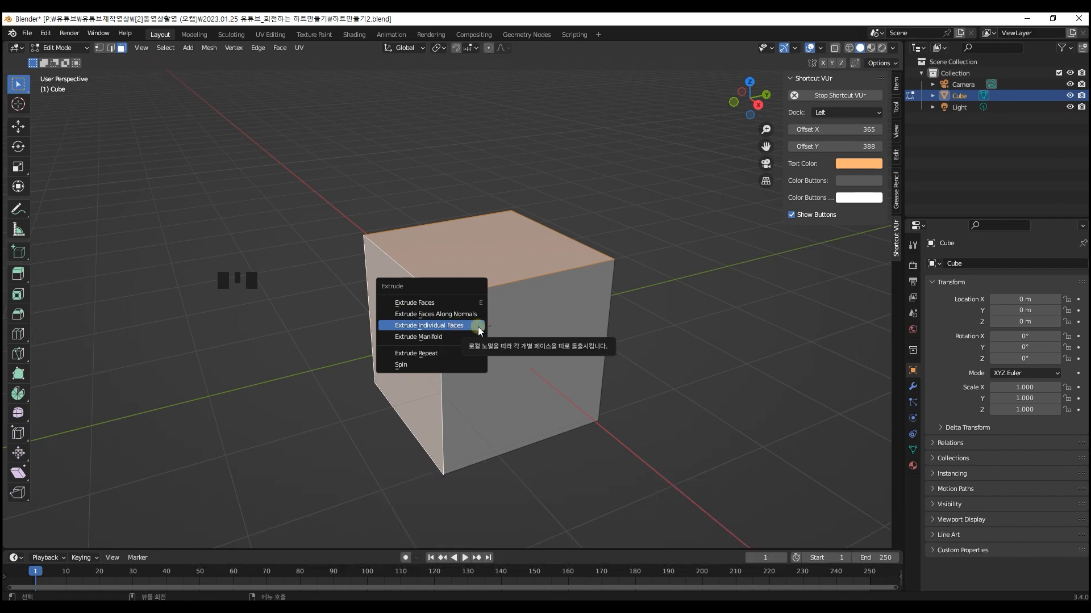
{"action": "left_click", "coordinate": [478, 330]}
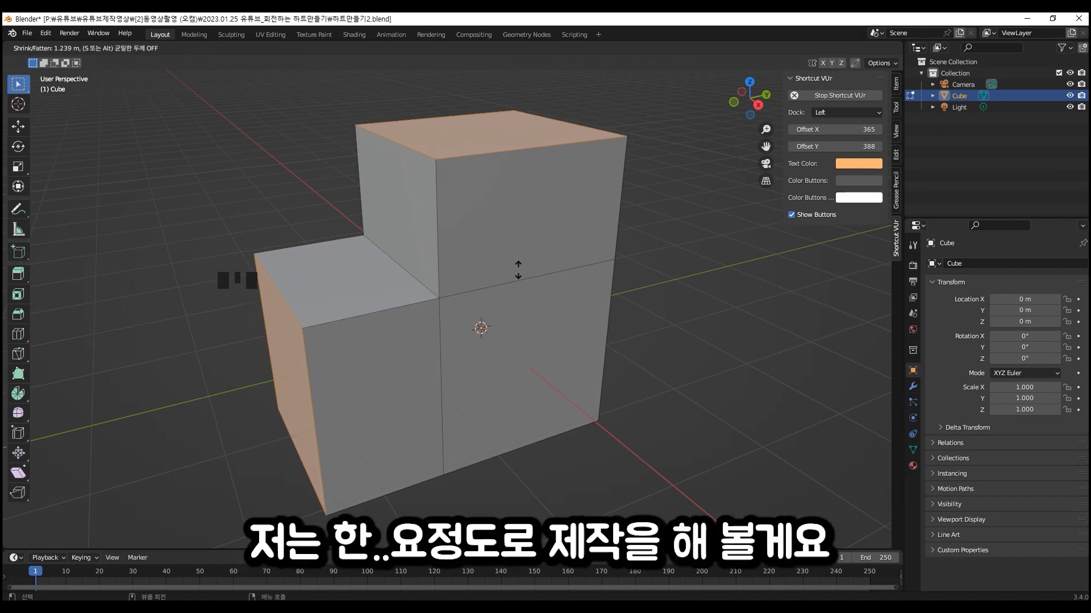
{"action": "left_click", "coordinate": [518, 270]}
{"action": "middle_click_drag", "start_coordinate": [500, 267], "coordinate": [537, 270], "text": "shift"}
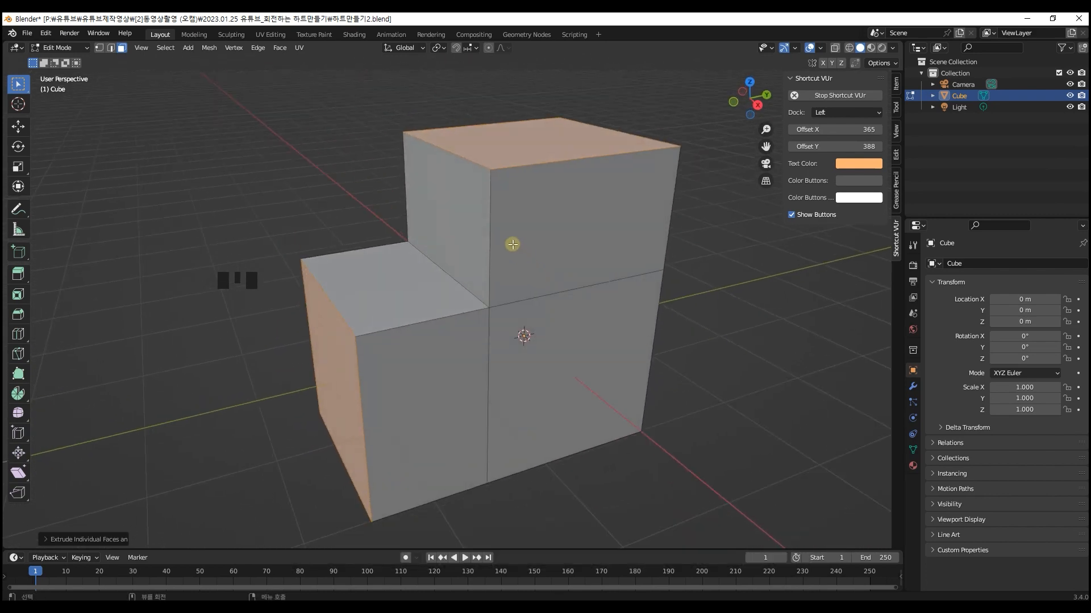
- Select the raised top face and cycle through the vertex, edge and face selection modes
{"action": "left_click", "coordinate": [465, 158]}
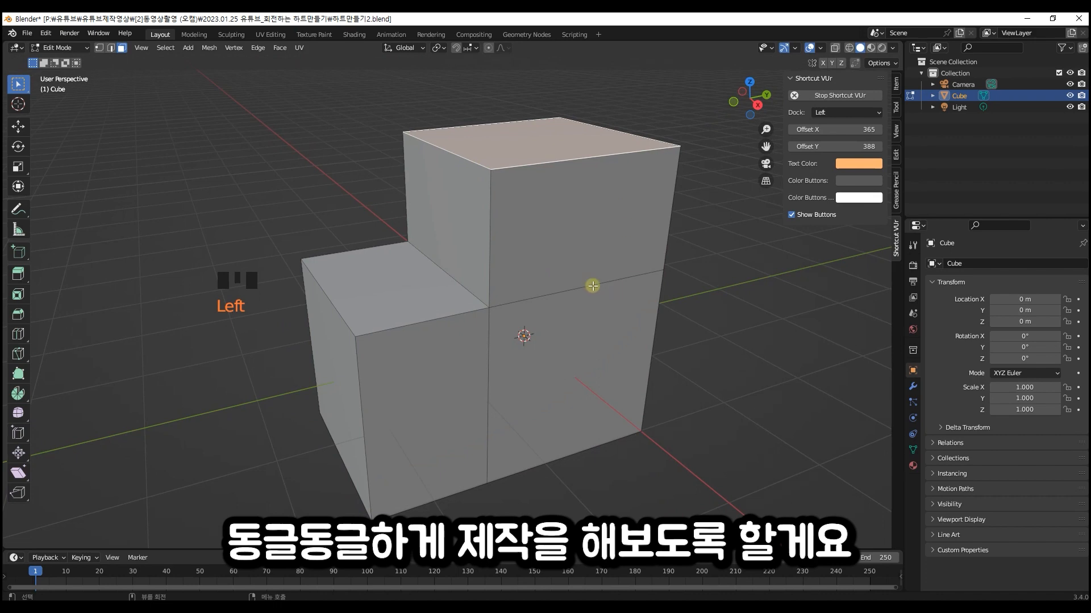
{"action": "left_click", "coordinate": [111, 49]}
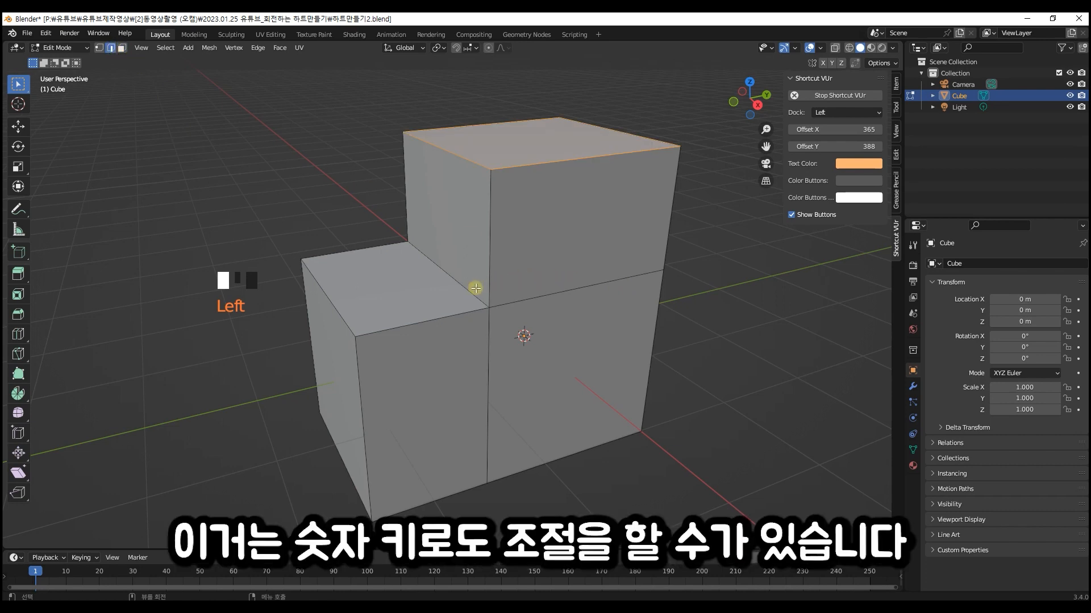
{"action": "key", "text": "1"}
{"action": "key", "text": "2"}
{"action": "key", "text": "3"}
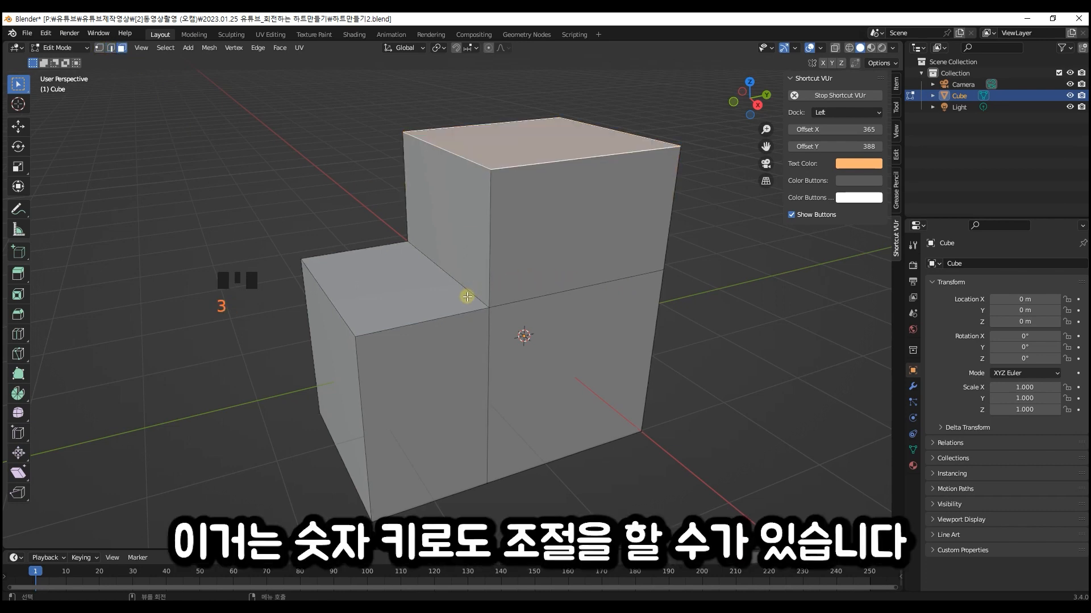
{"action": "key", "text": "1"}
{"action": "key", "text": "2"}
{"action": "key", "text": "3"}
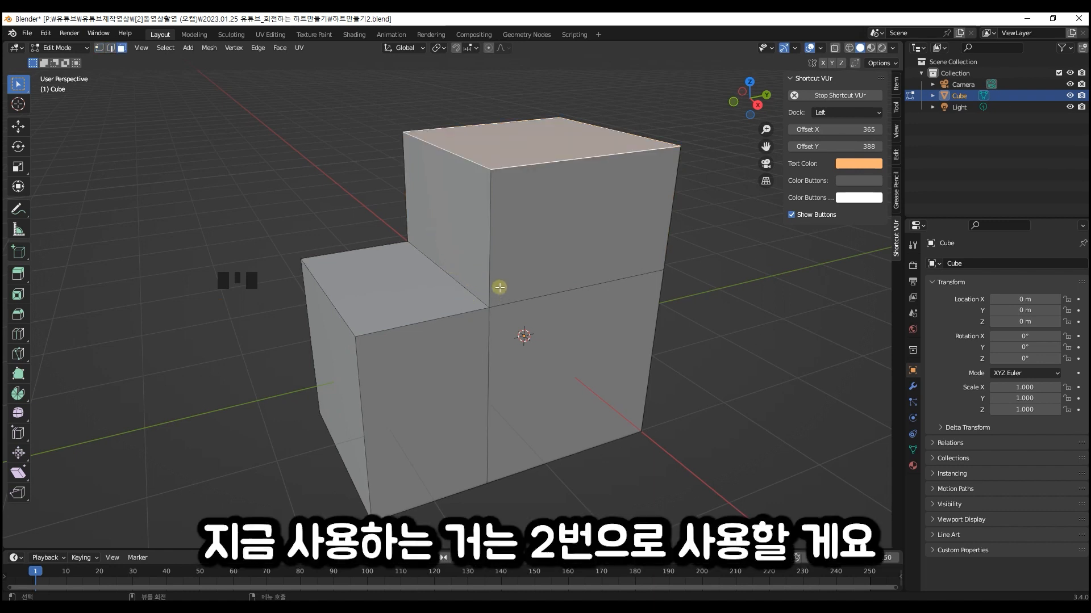
- Bevel the four outer edges at the ends of both extruded blocks by about 0.92 m with 6 segments
{"action": "key", "text": "2"}
{"action": "left_click", "coordinate": [448, 152]}
{"action": "middle_click_drag", "start_coordinate": [468, 150], "coordinate": [453, 271]}
{"action": "left_click", "coordinate": [623, 147], "text": "shift"}
{"action": "left_click", "coordinate": [409, 273], "text": "shift"}
{"action": "left_click", "coordinate": [391, 479], "text": "shift"}
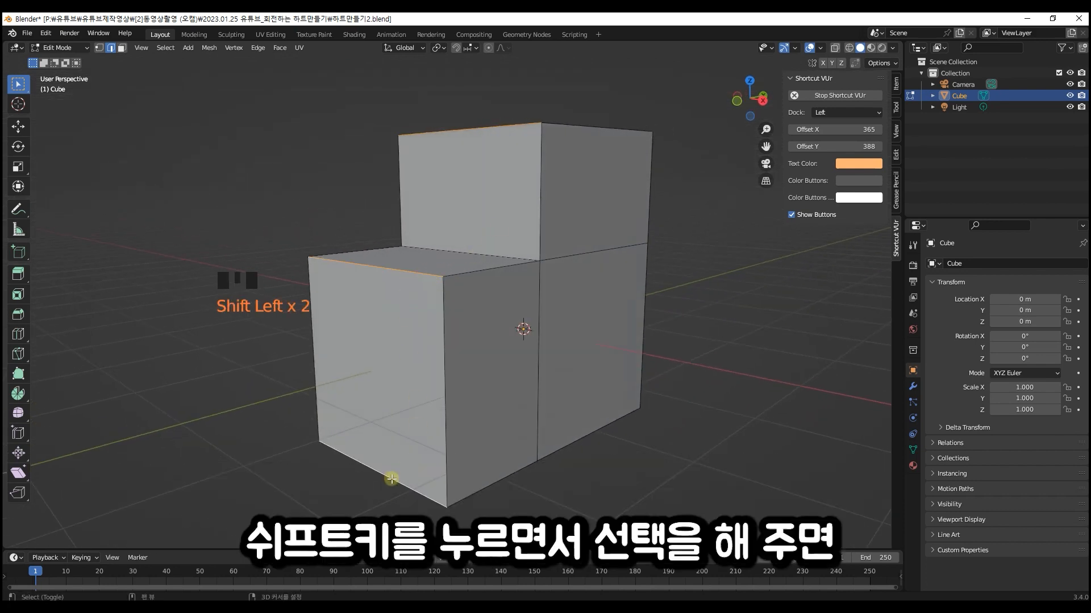
{"action": "middle_click_drag", "start_coordinate": [579, 421], "coordinate": [509, 440]}
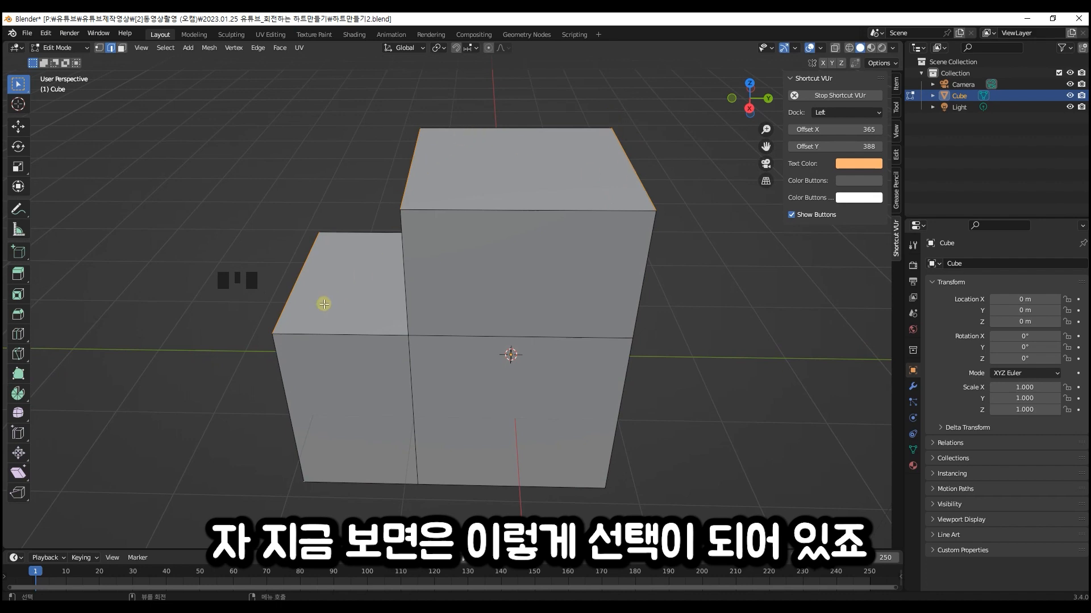
{"action": "middle_click_drag", "start_coordinate": [345, 453], "coordinate": [441, 360]}
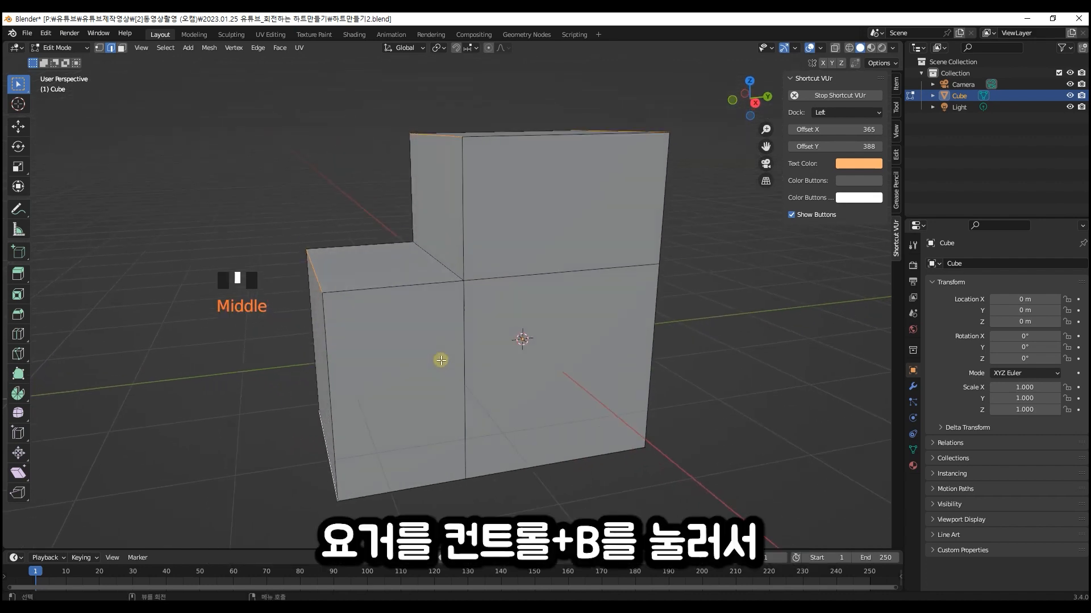
{"action": "key", "text": "ctrl+b"}
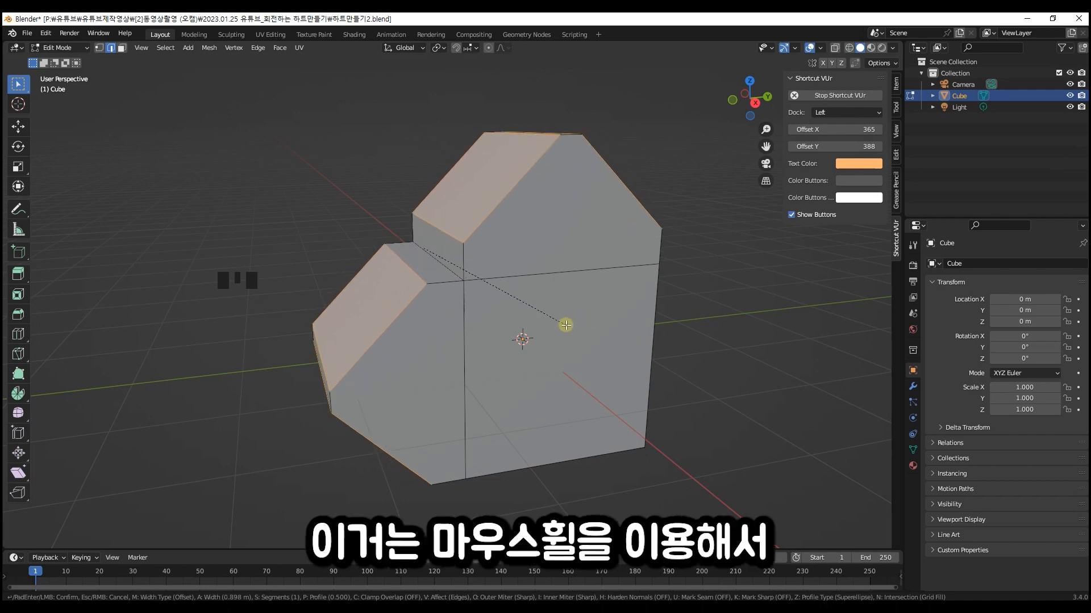
{"action": "scroll", "coordinate": [566, 325], "scroll_direction": "up", "scroll_amount": 2}
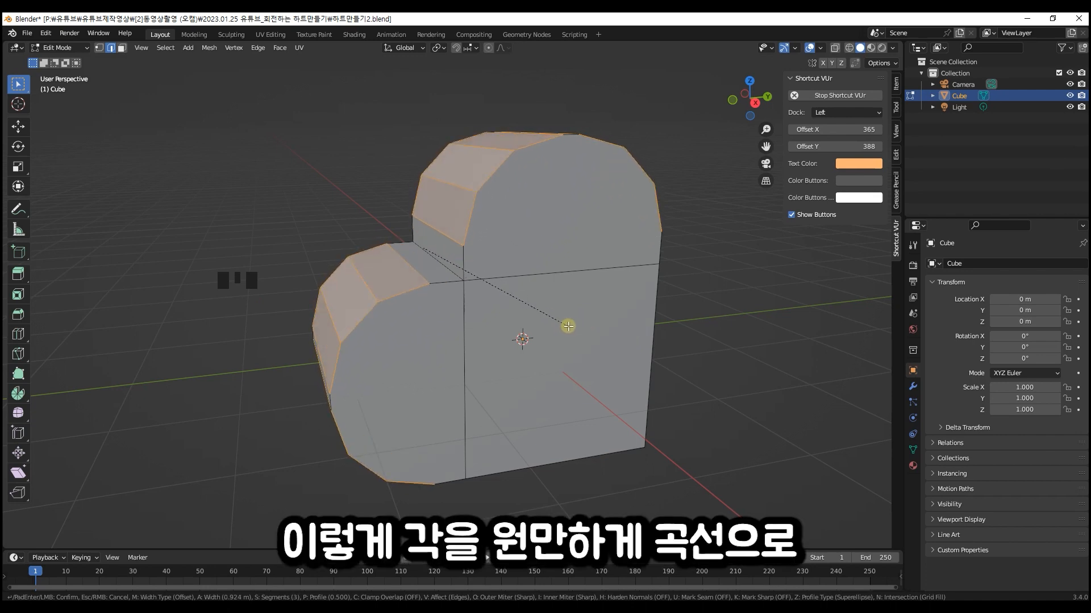
{"action": "scroll", "coordinate": [568, 326], "scroll_direction": "up", "scroll_amount": 3}
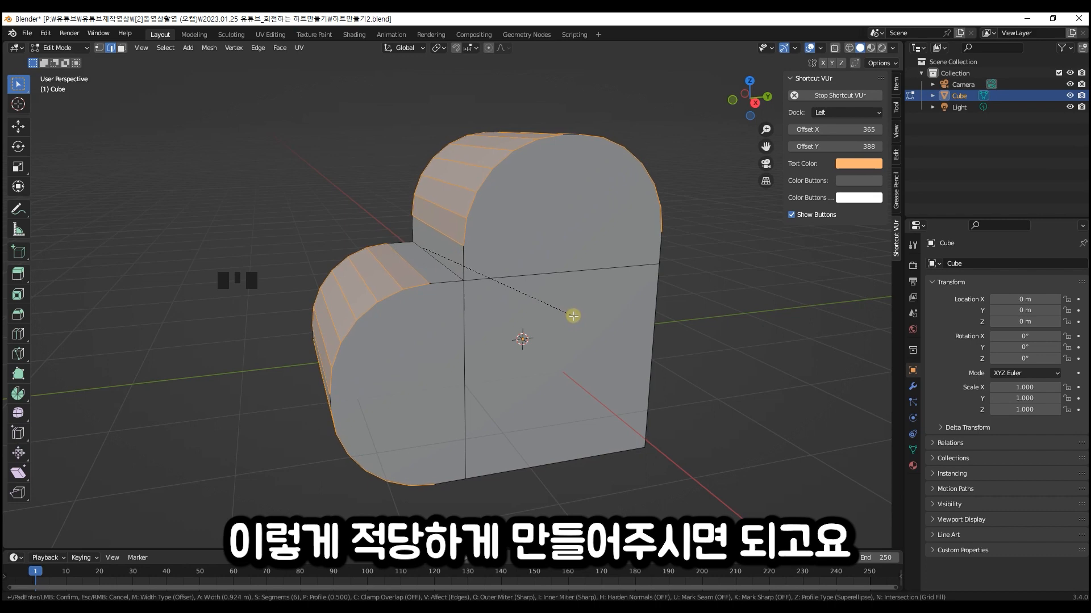
{"action": "left_click", "coordinate": [573, 315]}
- Bevel the complete heart-shaped outlines on both flat sides by about 0.62 m with 6 segments
{"action": "middle_click_drag", "start_coordinate": [630, 196], "coordinate": [601, 230]}
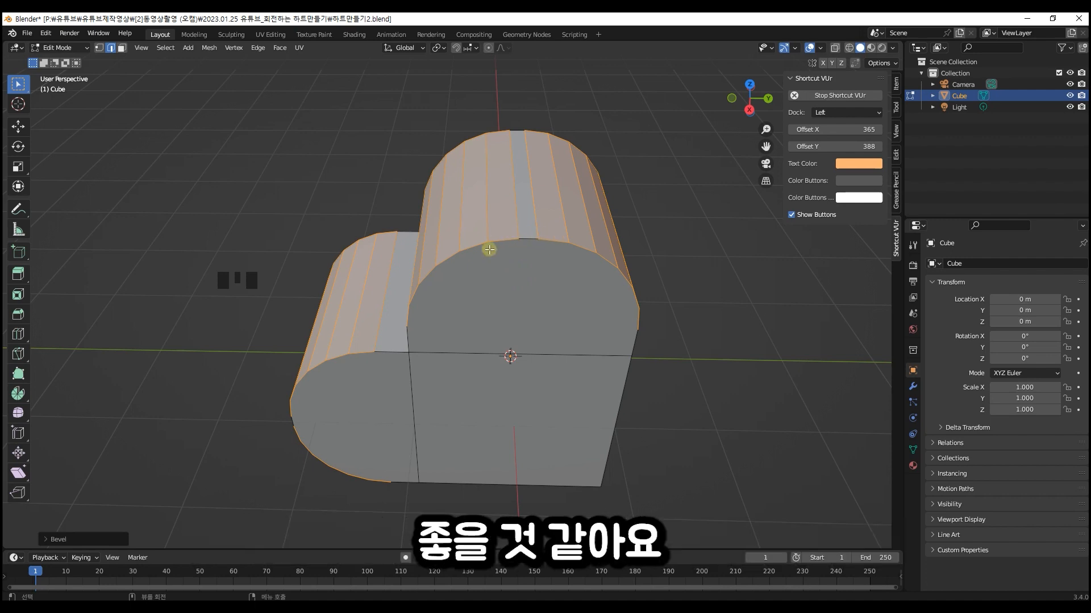
{"action": "middle_click_drag", "start_coordinate": [455, 300], "coordinate": [626, 340]}
{"action": "middle_click_drag", "start_coordinate": [673, 266], "coordinate": [513, 267]}
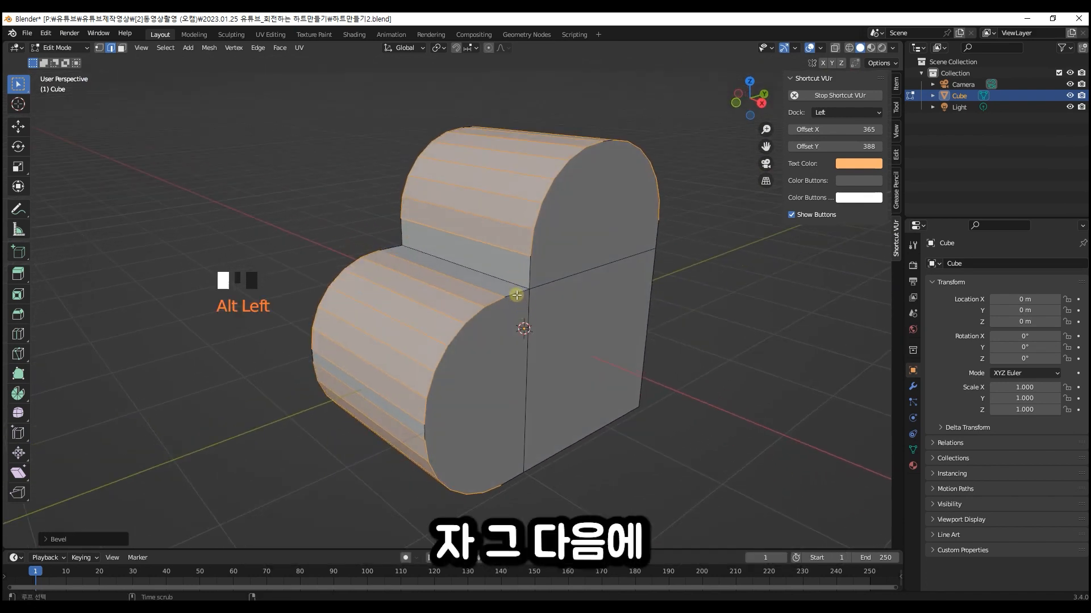
{"action": "left_click", "coordinate": [516, 295], "text": "alt"}
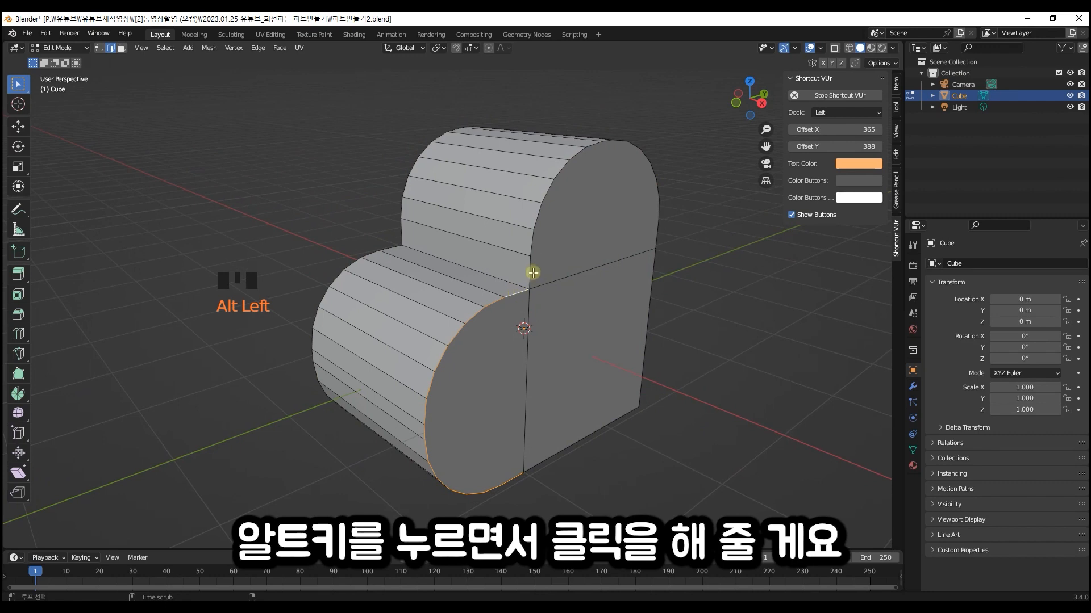
{"action": "left_click", "coordinate": [530, 271], "text": "alt+shift"}
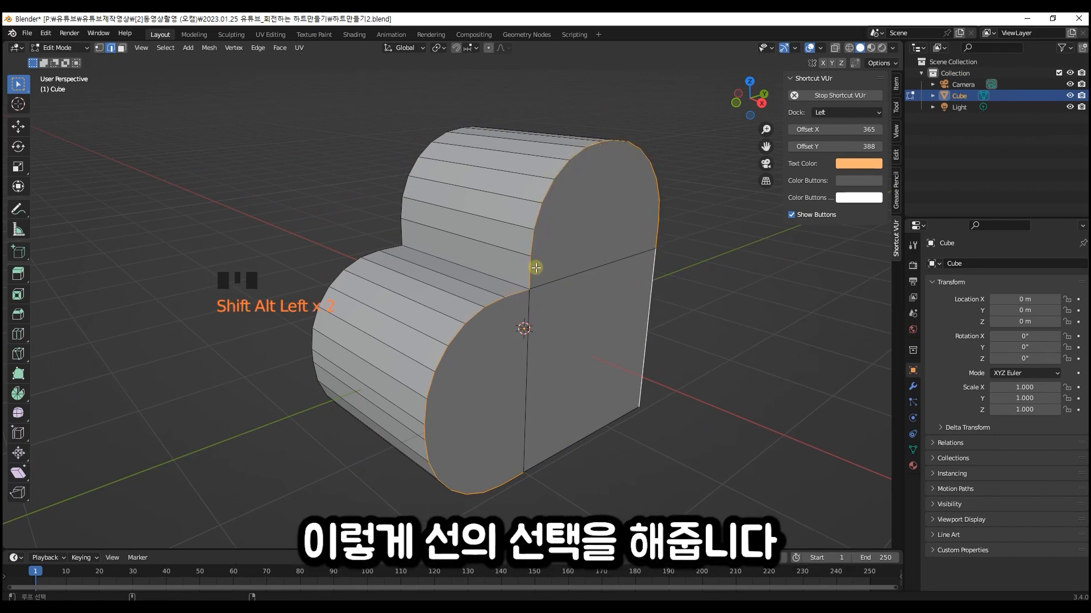
{"action": "left_click", "coordinate": [577, 442], "text": "alt+shift"}
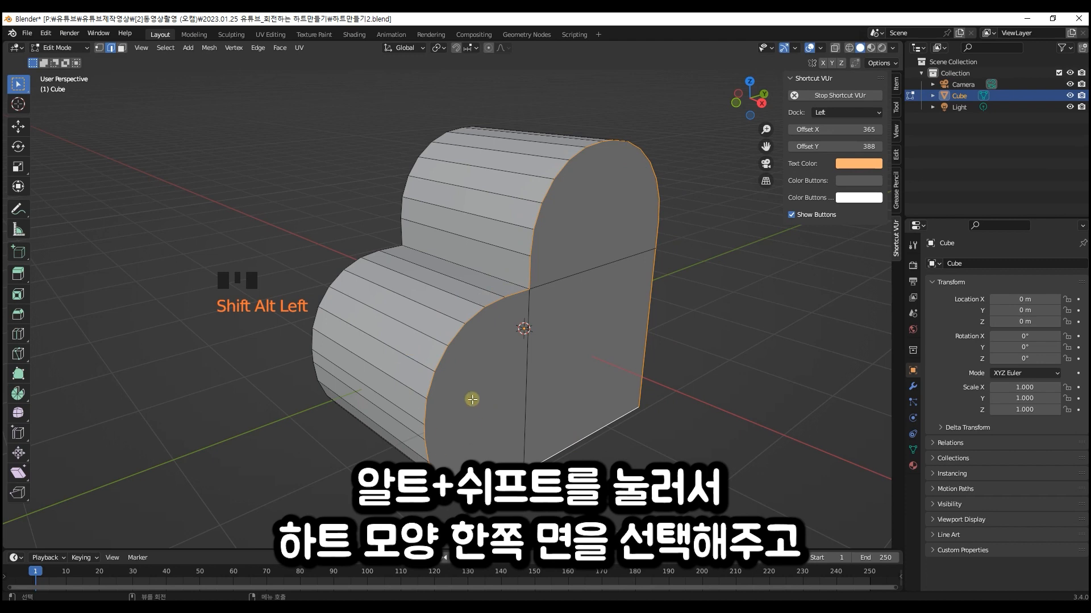
{"action": "middle_click_drag", "start_coordinate": [433, 321], "coordinate": [578, 273]}
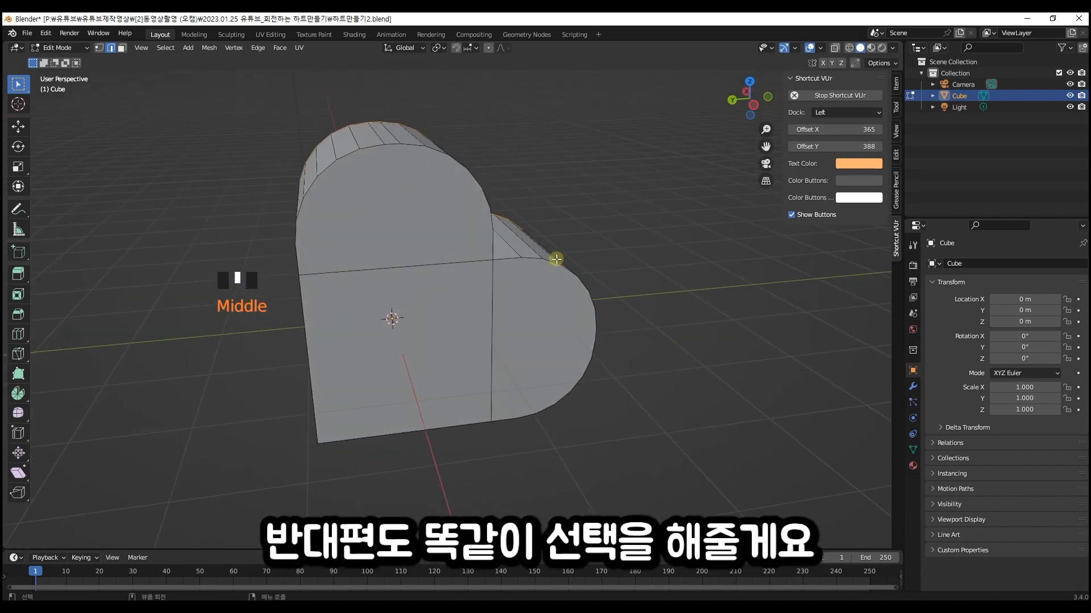
{"action": "left_click", "coordinate": [470, 175], "text": "alt+shift"}
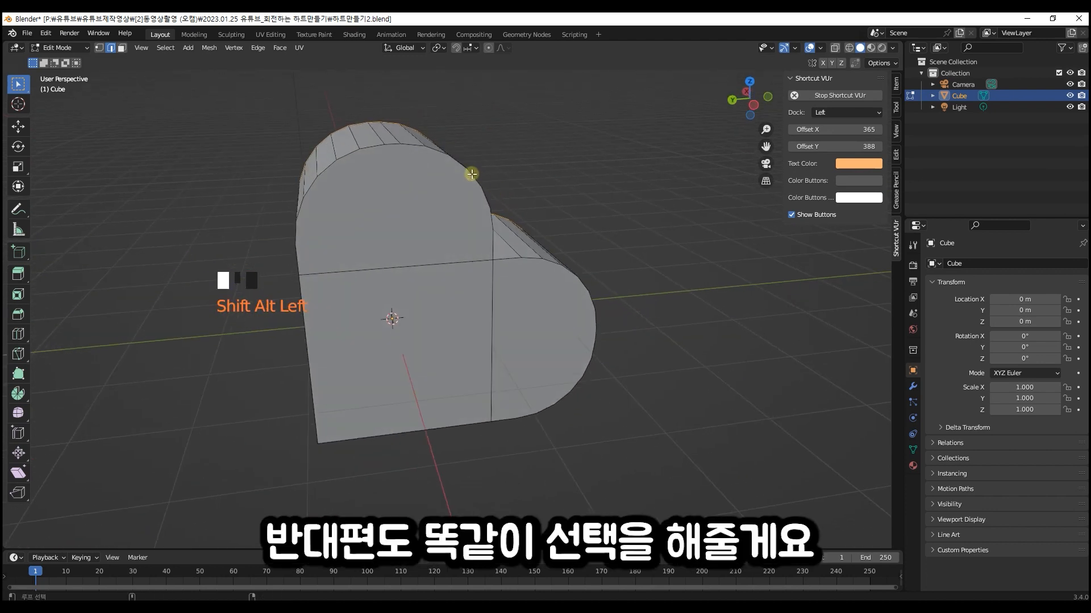
{"action": "left_click", "coordinate": [306, 320], "text": "alt+shift"}
{"action": "left_click", "coordinate": [462, 423], "text": "alt+shift"}
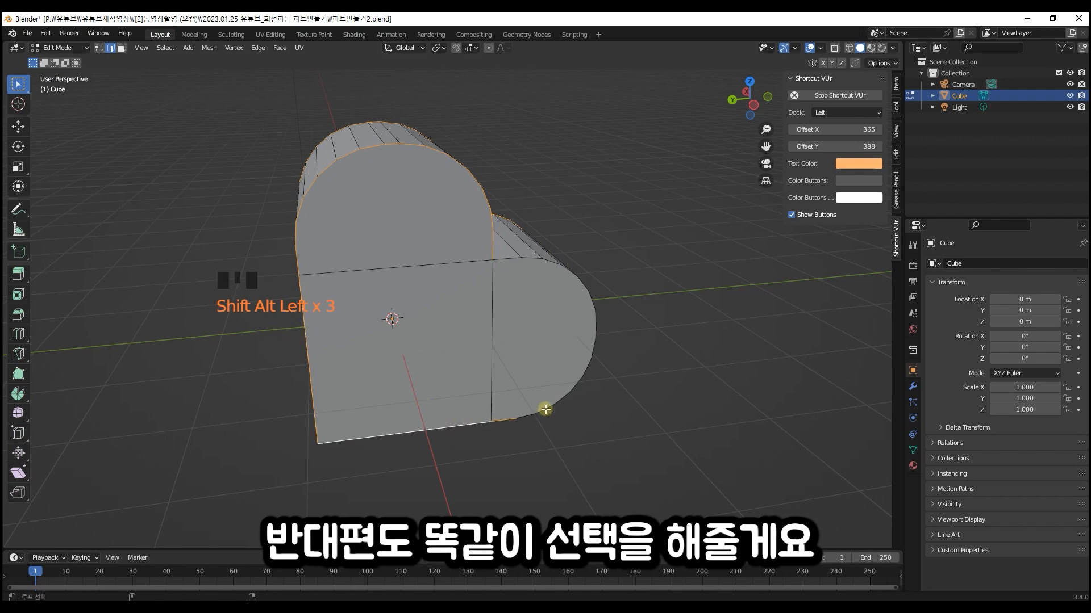
{"action": "middle_click_drag", "start_coordinate": [591, 300], "coordinate": [541, 307]}
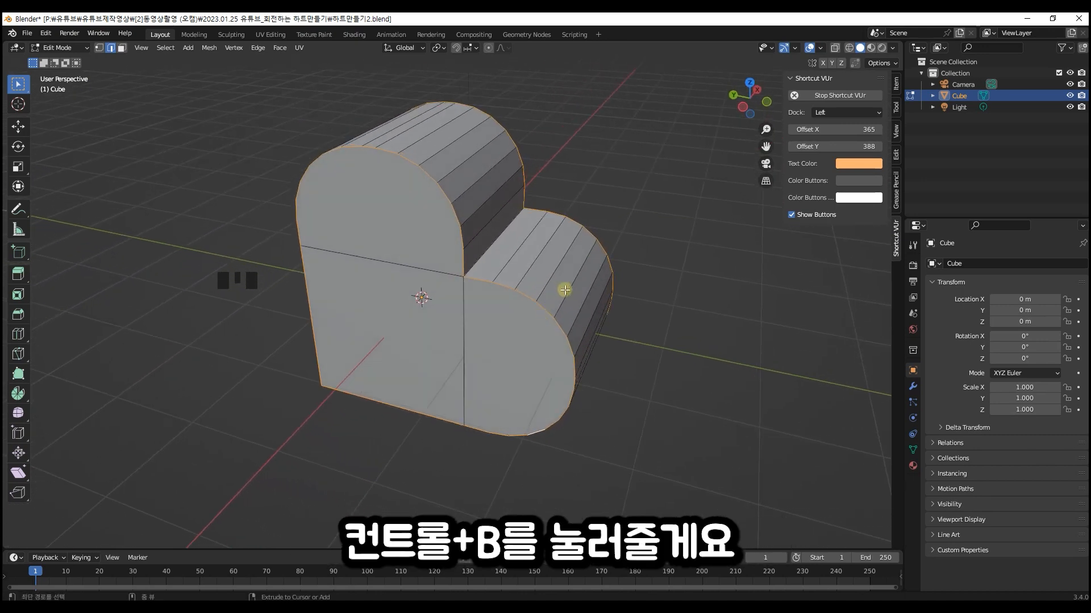
{"action": "key", "text": "ctrl+b"}
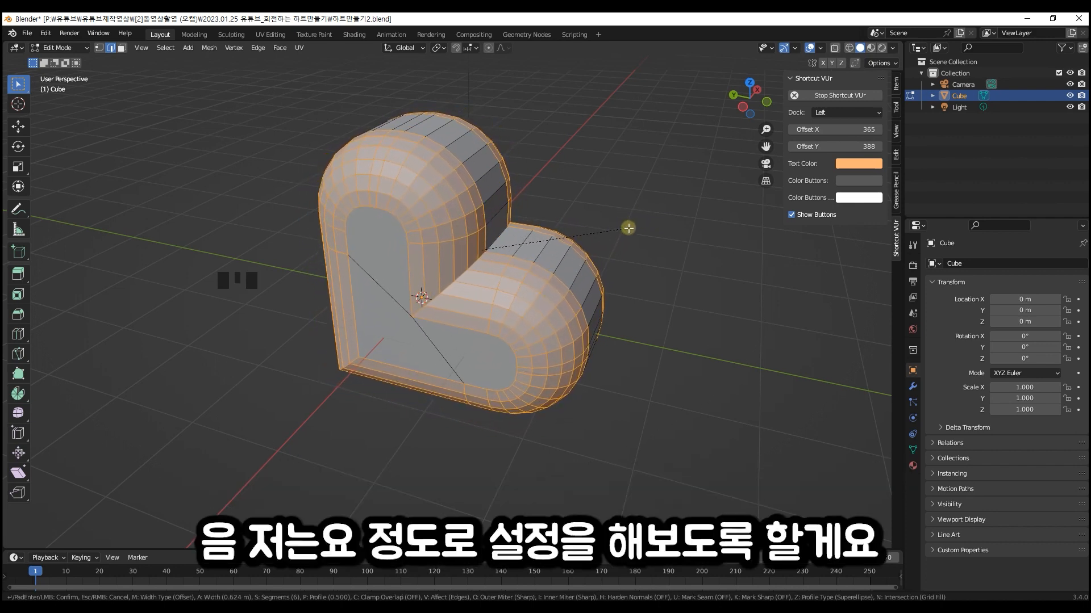
{"action": "left_click", "coordinate": [630, 227]}
- In front view with X-ray on, select all vertices on the negative X half of the heart's thickness
{"action": "middle_click_drag", "start_coordinate": [614, 234], "coordinate": [540, 222]}
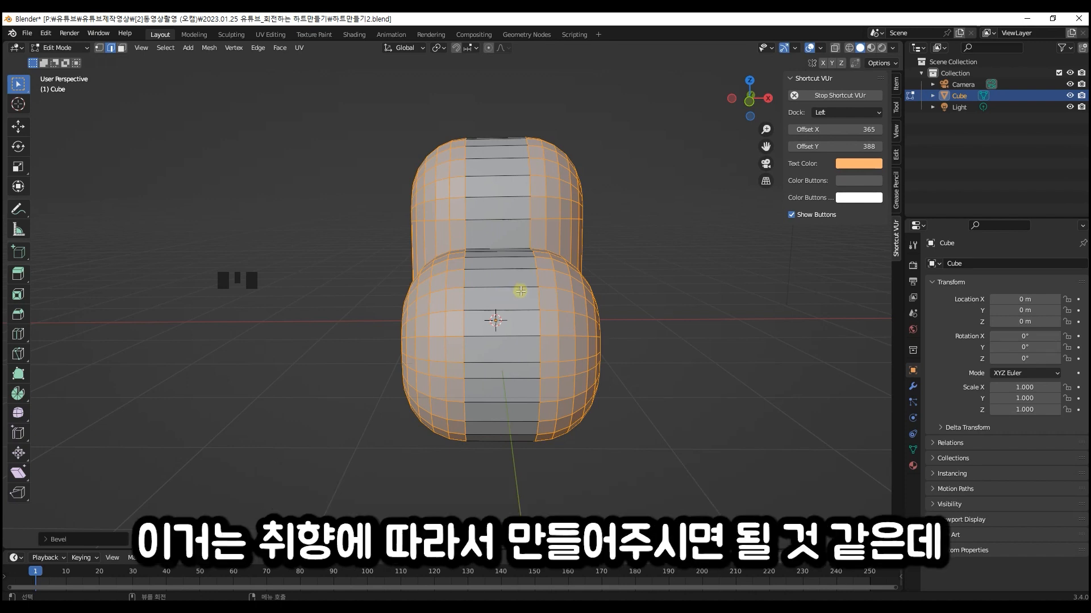
{"action": "middle_click_drag", "start_coordinate": [522, 288], "coordinate": [487, 288]}
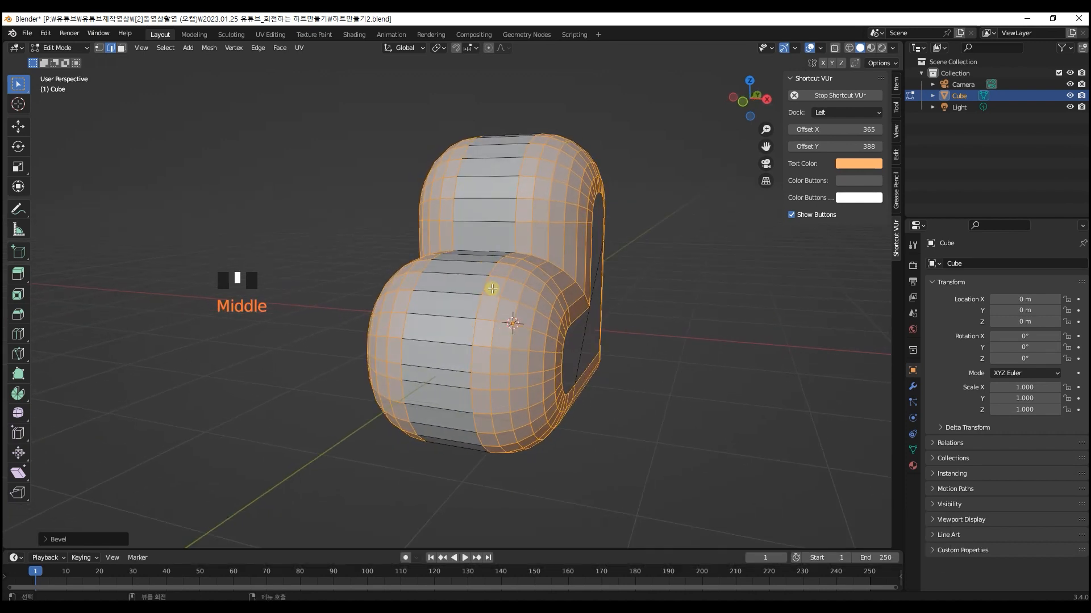
{"action": "key", "text": "KP_1"}
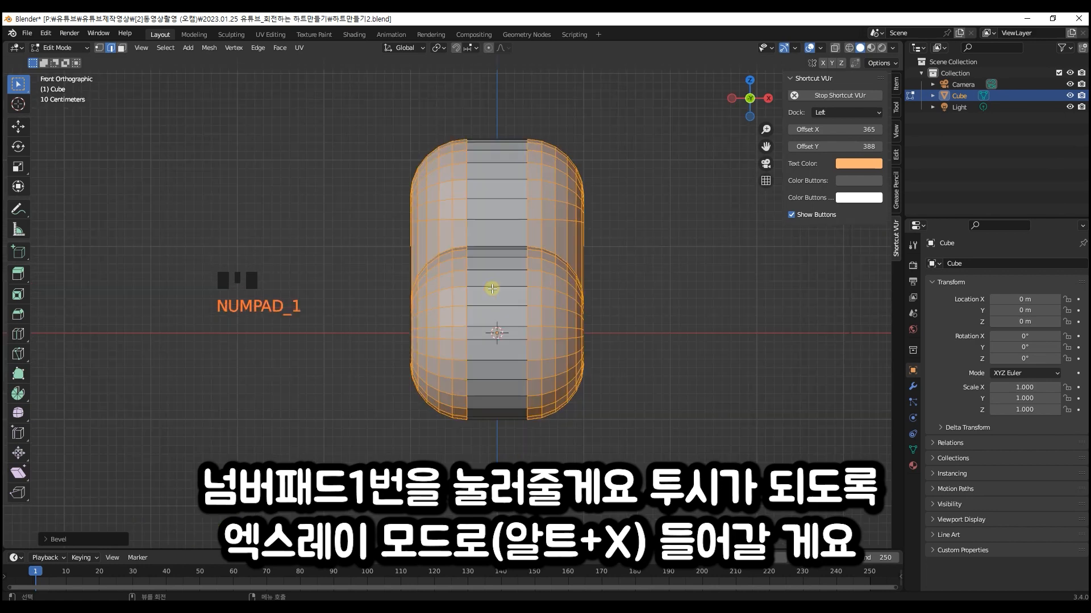
{"action": "key", "text": "alt+z"}
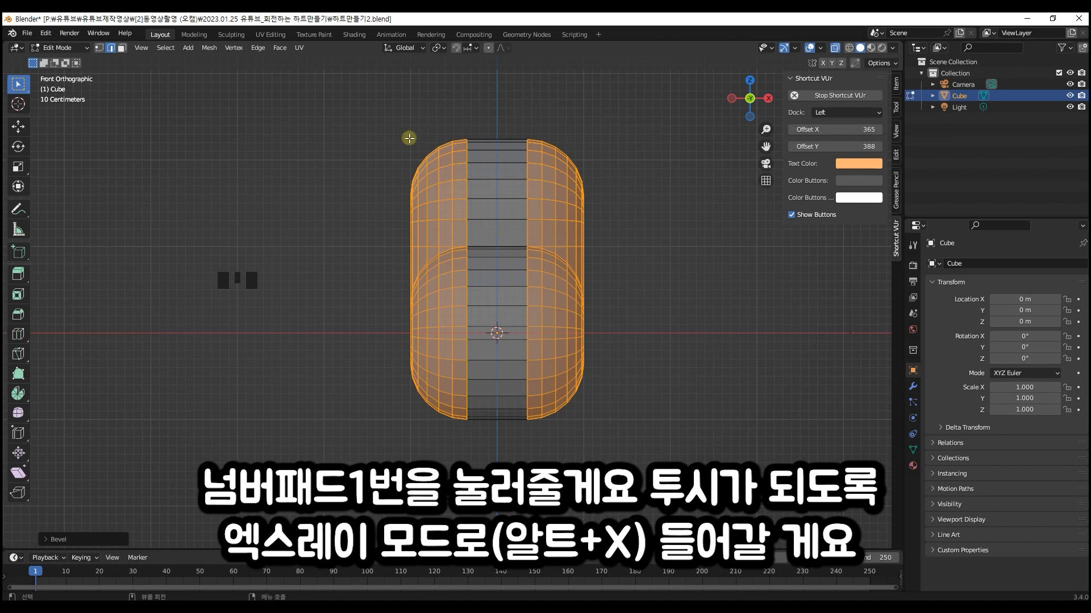
{"action": "left_click", "coordinate": [100, 49]}
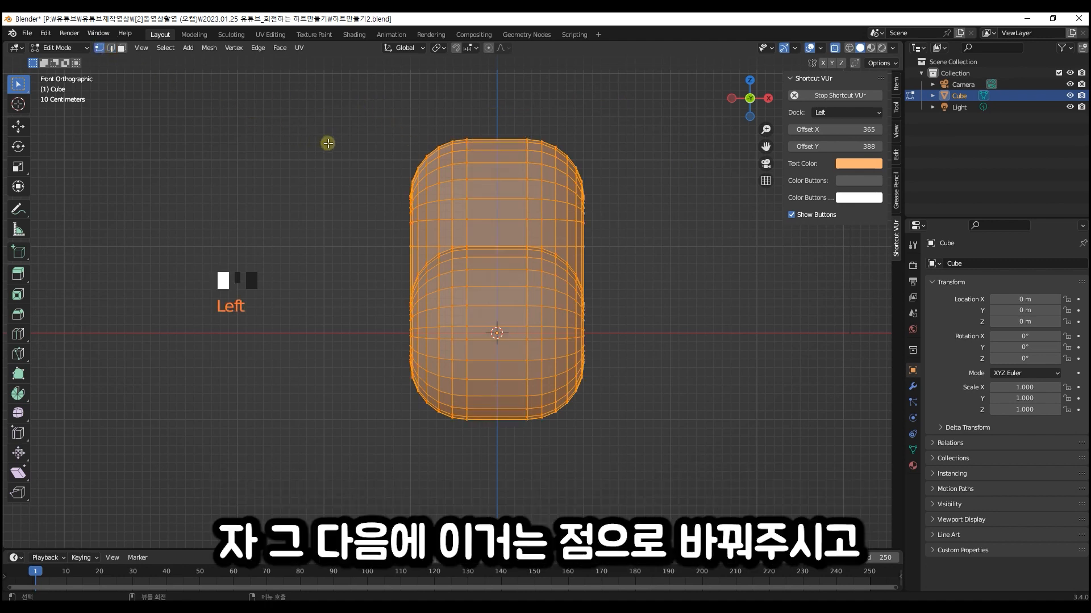
{"action": "left_click_drag", "start_coordinate": [362, 105], "coordinate": [493, 460]}
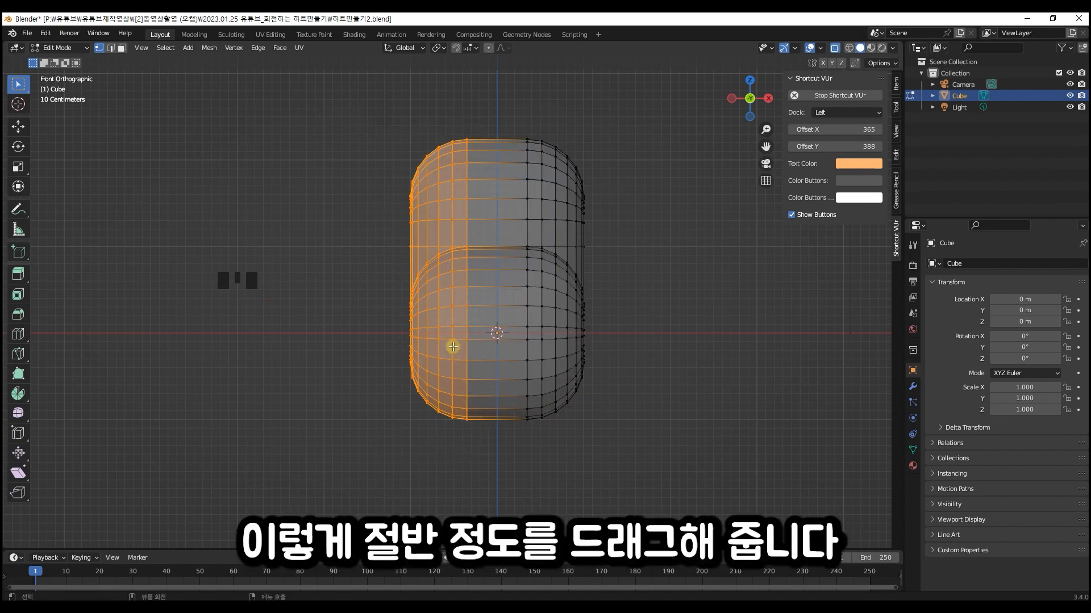
{"action": "left_click_drag", "start_coordinate": [379, 112], "coordinate": [489, 455]}
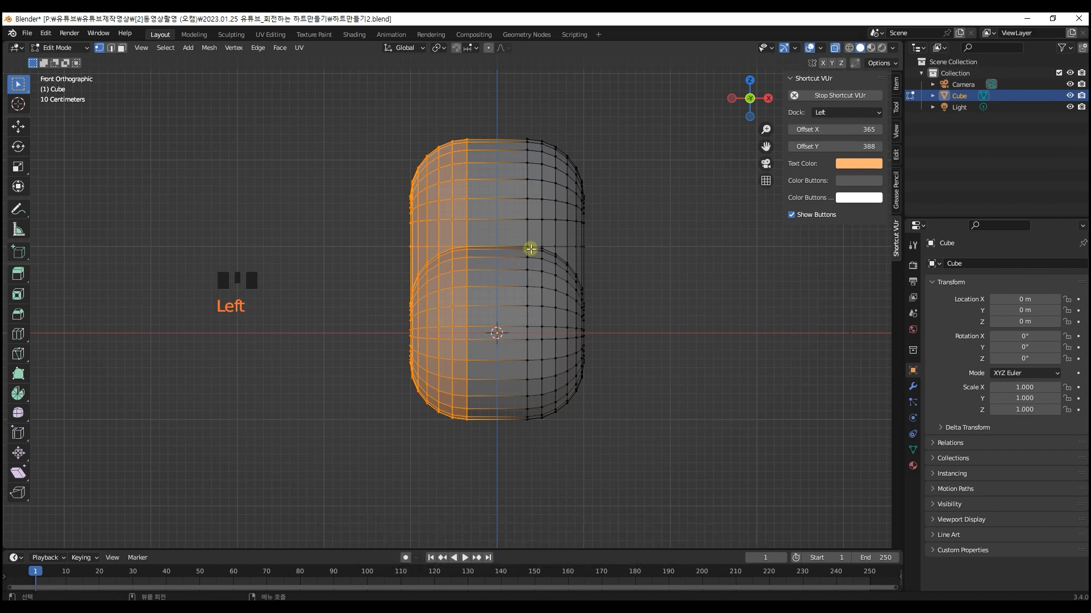
- Enable the Move object gizmo and move the selected half inward along X to make the heart thinner
{"action": "left_click", "coordinate": [796, 46]}
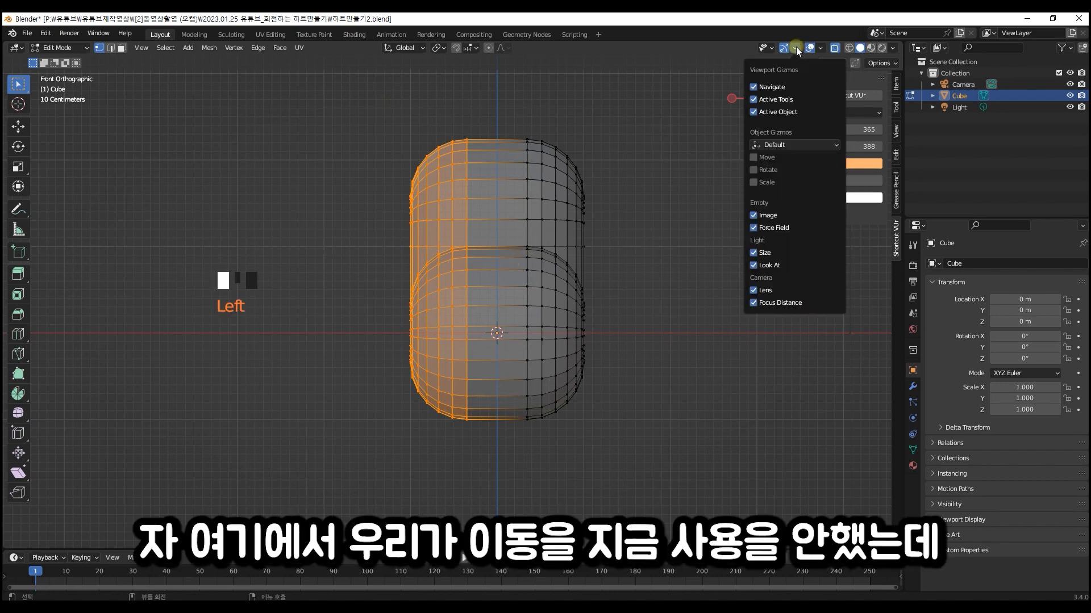
{"action": "left_click", "coordinate": [753, 157]}
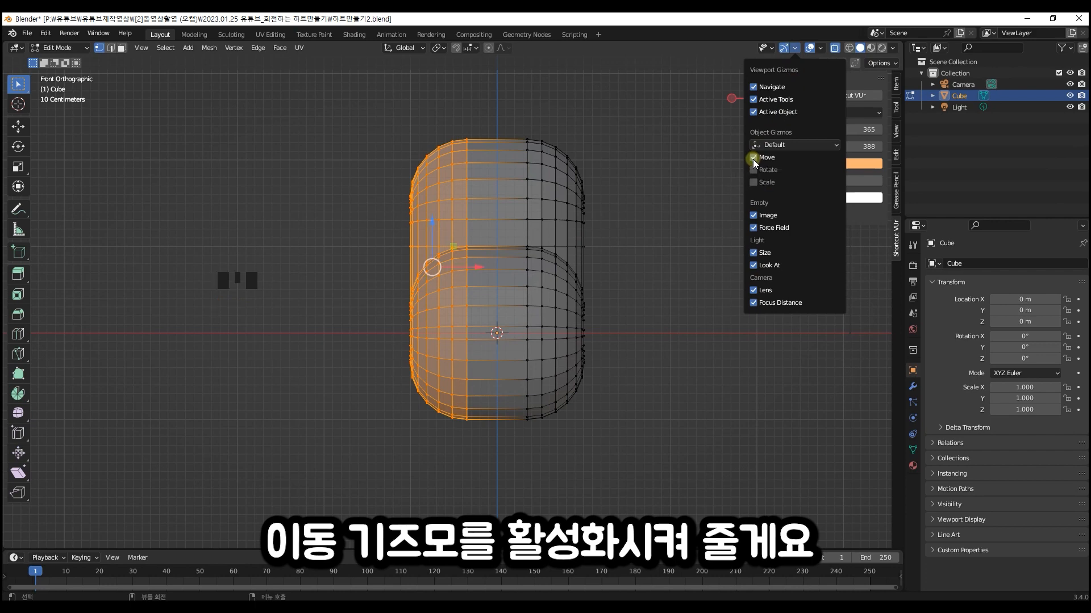
{"action": "left_click_drag", "start_coordinate": [482, 267], "coordinate": [516, 271]}
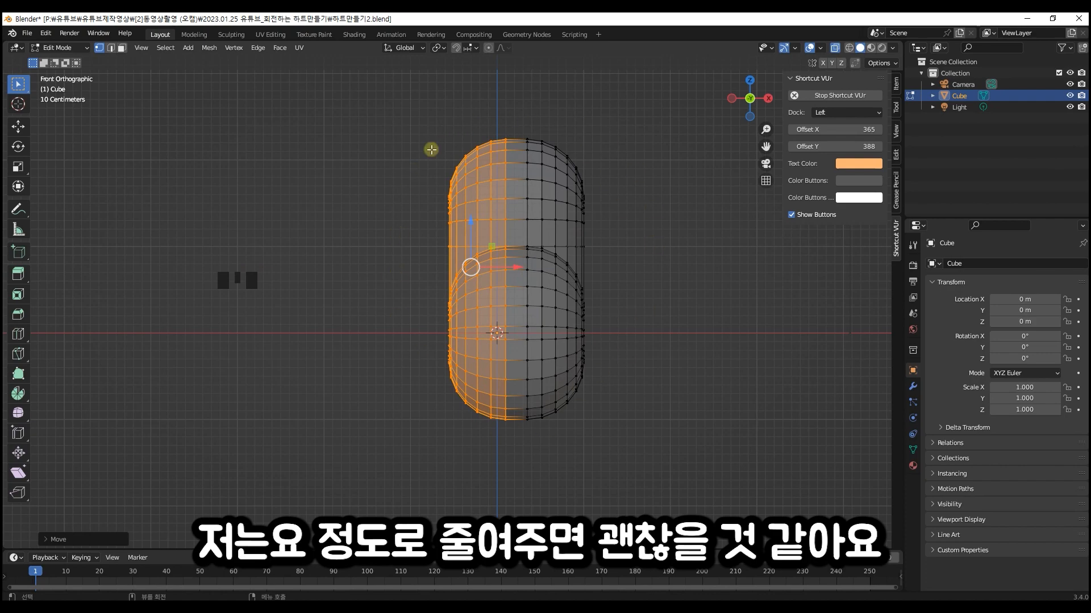
- Box-select the moved half's vertices again and turn off X-ray display
{"action": "left_click", "coordinate": [375, 204]}
{"action": "middle_click_drag", "start_coordinate": [424, 250], "coordinate": [400, 300]}
{"action": "left_click_drag", "start_coordinate": [428, 105], "coordinate": [492, 416]}
{"action": "middle_click_drag", "start_coordinate": [492, 417], "coordinate": [434, 411]}
{"action": "key", "text": "alt+z"}
{"action": "middle_click_drag", "start_coordinate": [430, 356], "coordinate": [303, 194]}
{"action": "middle_click_drag", "start_coordinate": [380, 306], "coordinate": [436, 349], "text": "shift"}
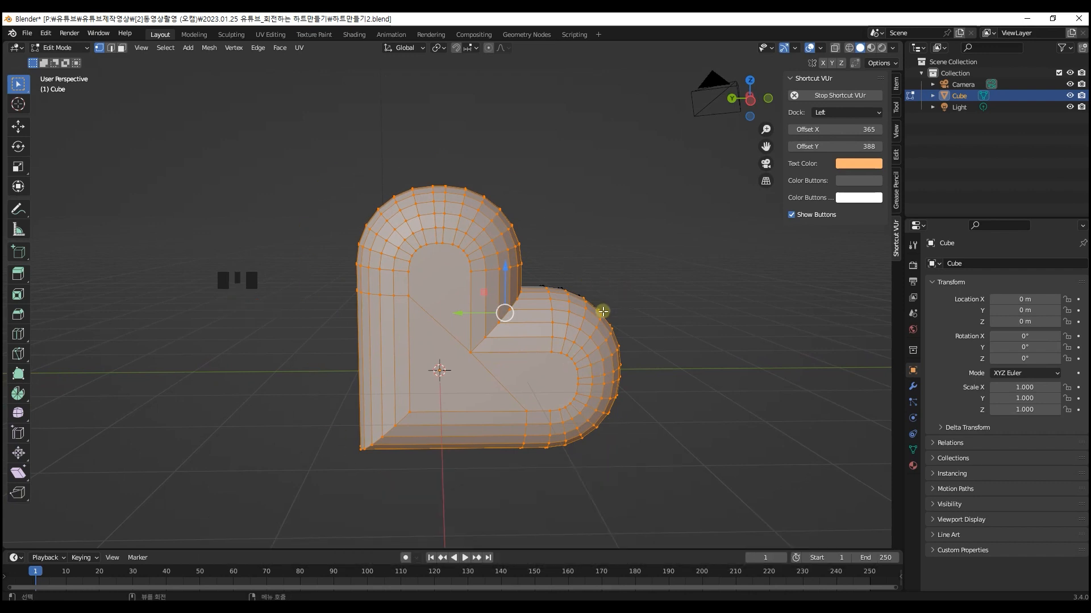
- Select the whole heart mesh and rotate it -45° about the global X axis so it stands upright
{"action": "key", "text": "a"}
{"action": "mouse_move", "coordinate": [603, 311]}
{"action": "middle_mouse_down"}
{"action": "mouse_move", "coordinate": [602, 326]}
{"action": "mouse_move", "coordinate": [293, 328]}
{"action": "mouse_move", "coordinate": [295, 312]}
{"action": "mouse_move", "coordinate": [334, 287]}
{"action": "mouse_move", "coordinate": [390, 273]}
{"action": "mouse_move", "coordinate": [606, 320]}
{"action": "middle_mouse_up"}
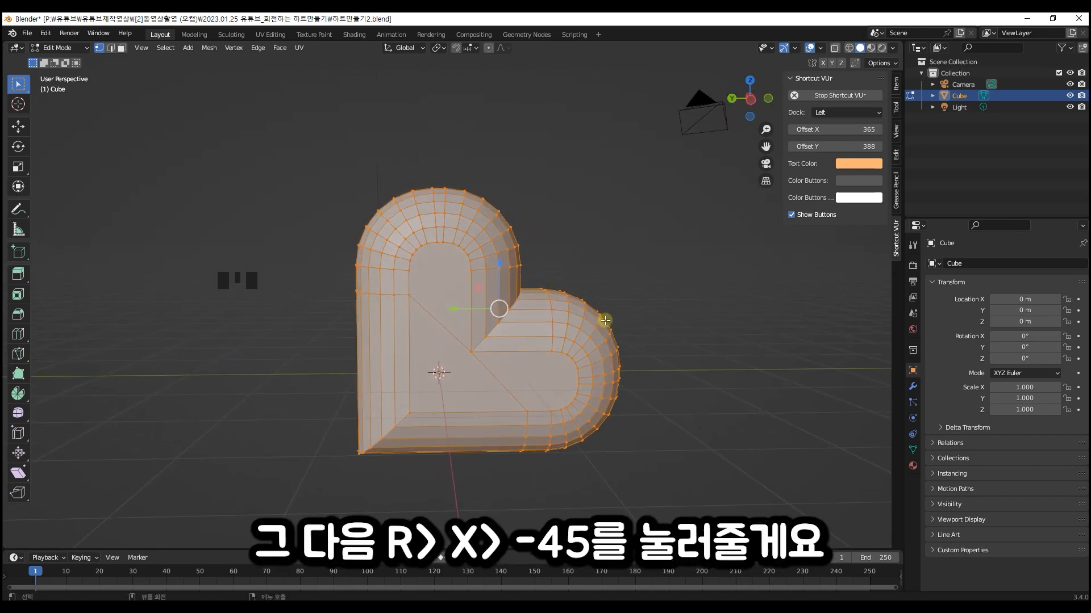
{"action": "key", "text": "r"}
{"action": "key", "text": "x"}
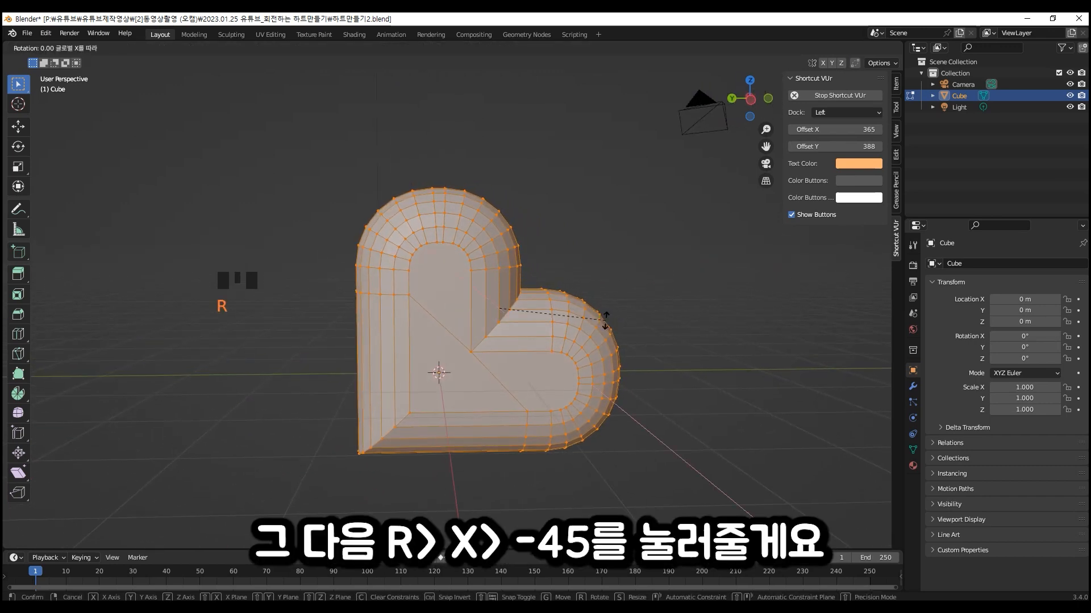
{"action": "type", "text": "-45"}
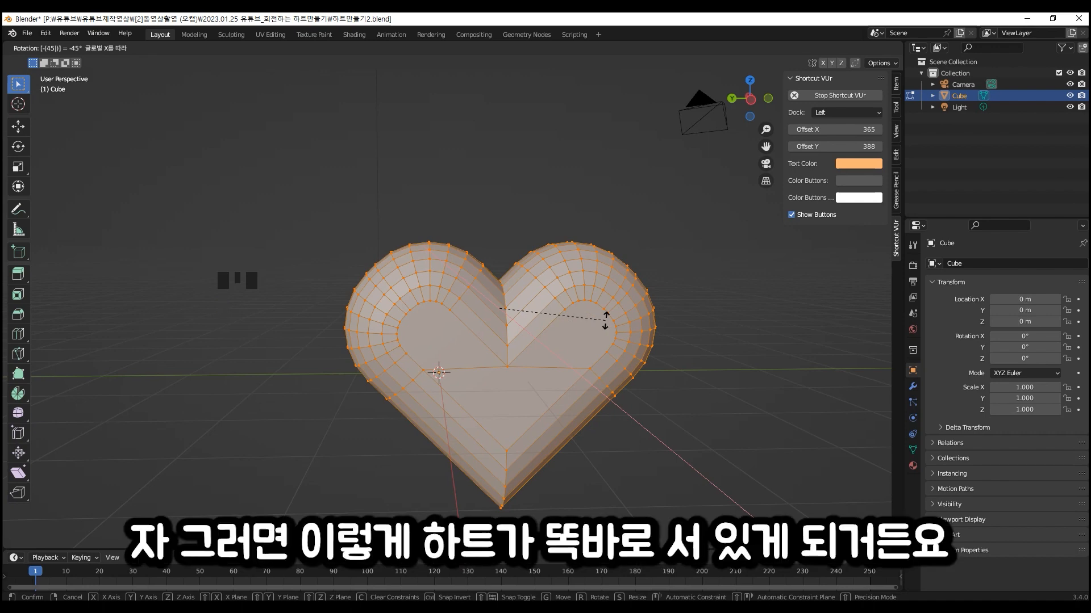
{"action": "left_click", "coordinate": [605, 321]}
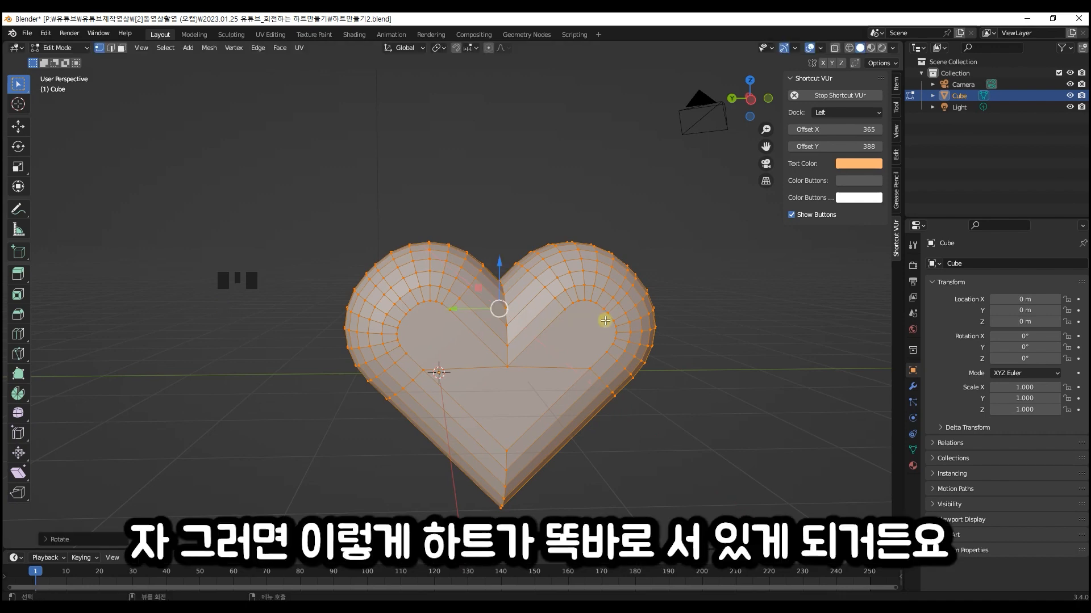
- Return to Object Mode and apply Shade Smooth to the heart
{"action": "left_click", "coordinate": [623, 212]}
{"action": "middle_click_drag", "start_coordinate": [610, 284], "coordinate": [603, 341]}
{"action": "key", "text": "Tab"}
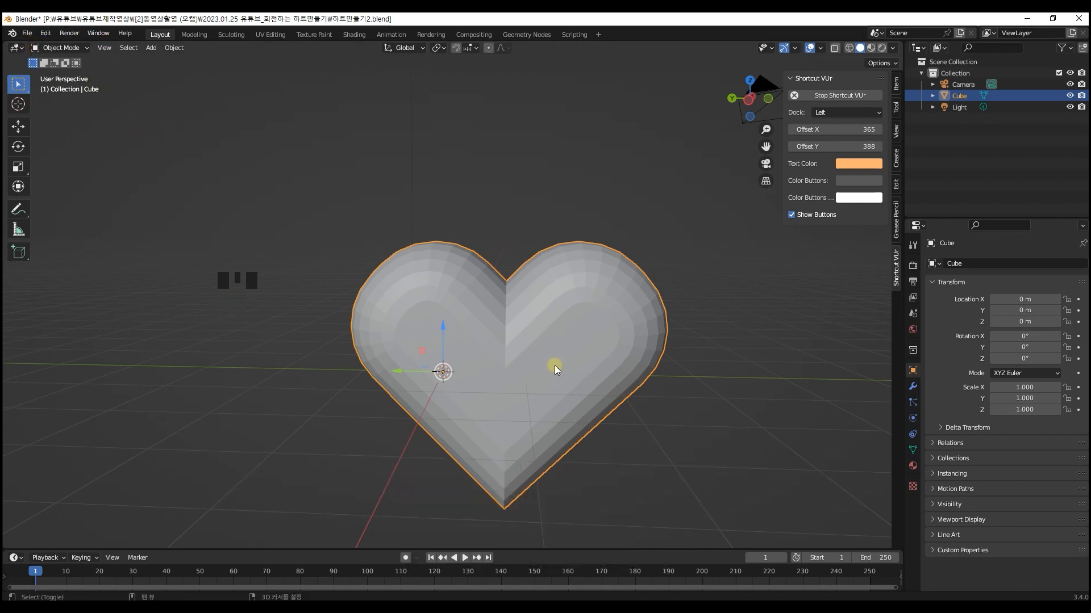
{"action": "middle_click_drag", "start_coordinate": [555, 365], "coordinate": [564, 283]}
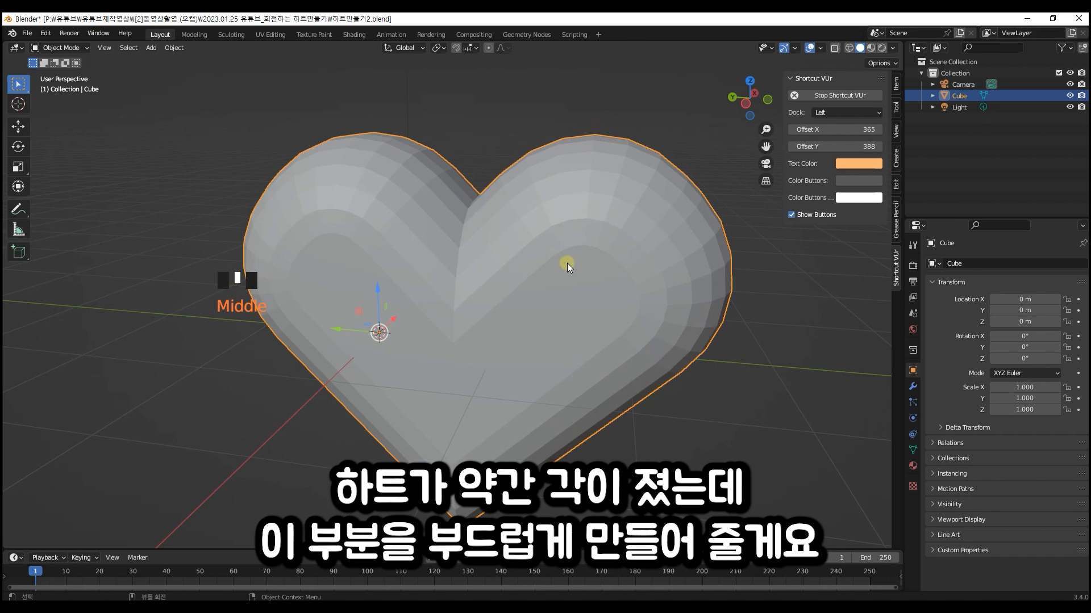
{"action": "right_click", "coordinate": [593, 228]}
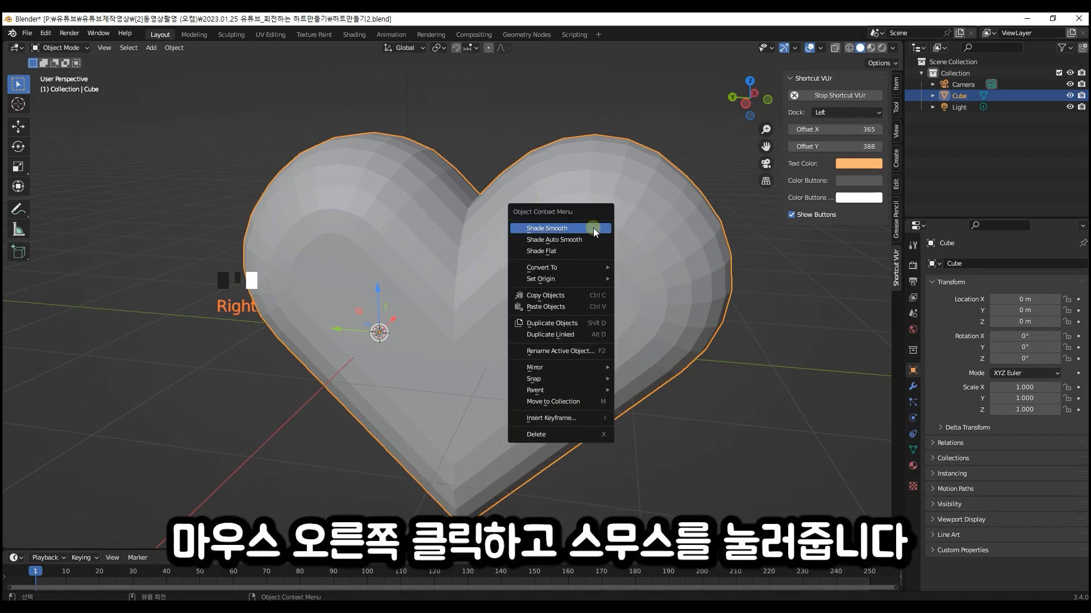
{"action": "left_click", "coordinate": [593, 227]}
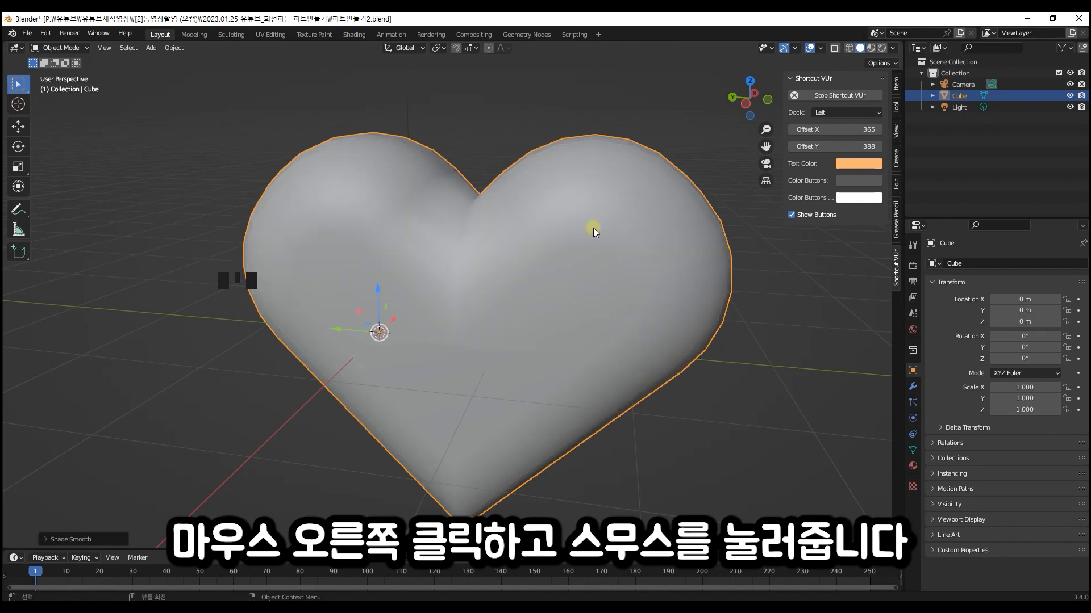
- Set the heart's origin to its Center of Mass (Volume)
{"action": "middle_click_drag", "start_coordinate": [710, 332], "coordinate": [596, 329]}
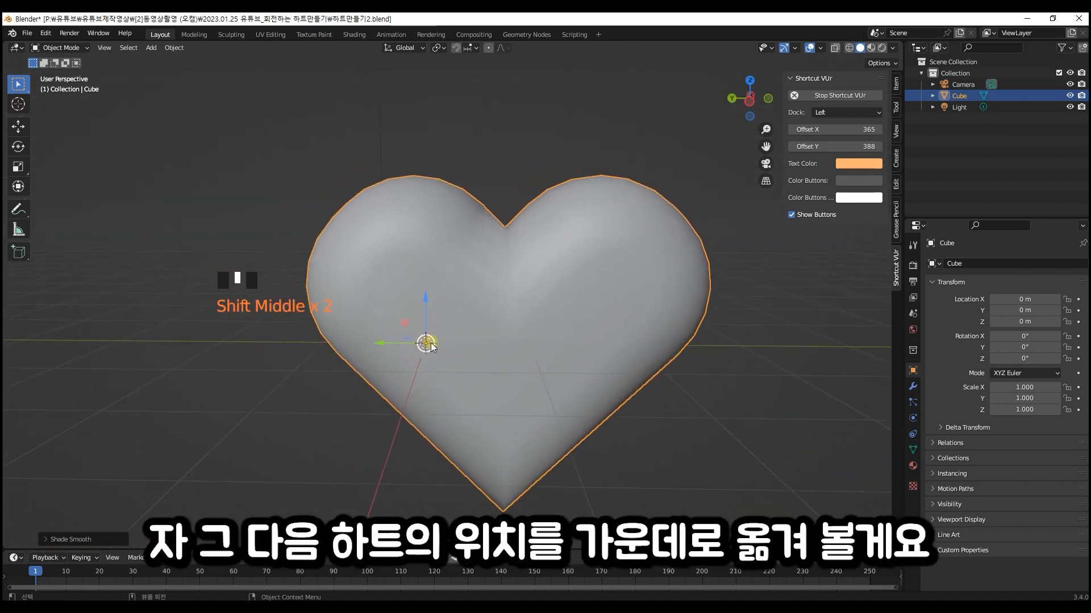
{"action": "left_click", "coordinate": [549, 340]}
{"action": "right_click", "coordinate": [588, 301]}
{"action": "mouse_move", "coordinate": [588, 301]}
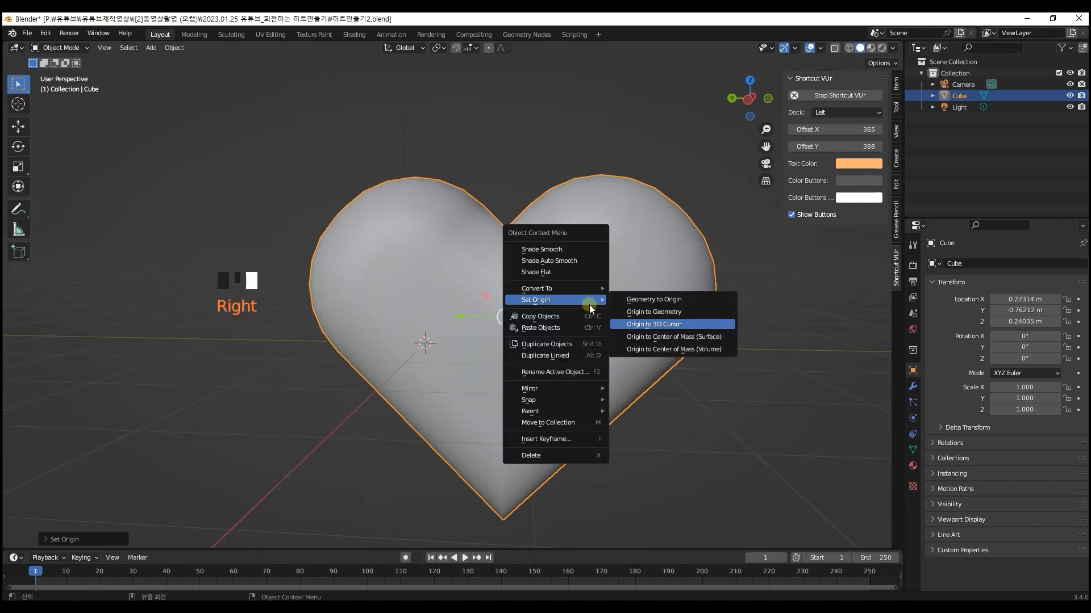
{"action": "left_click", "coordinate": [675, 350]}
{"action": "middle_click_drag", "start_coordinate": [649, 329], "coordinate": [591, 321]}
{"action": "key", "text": "ctrl+z"}
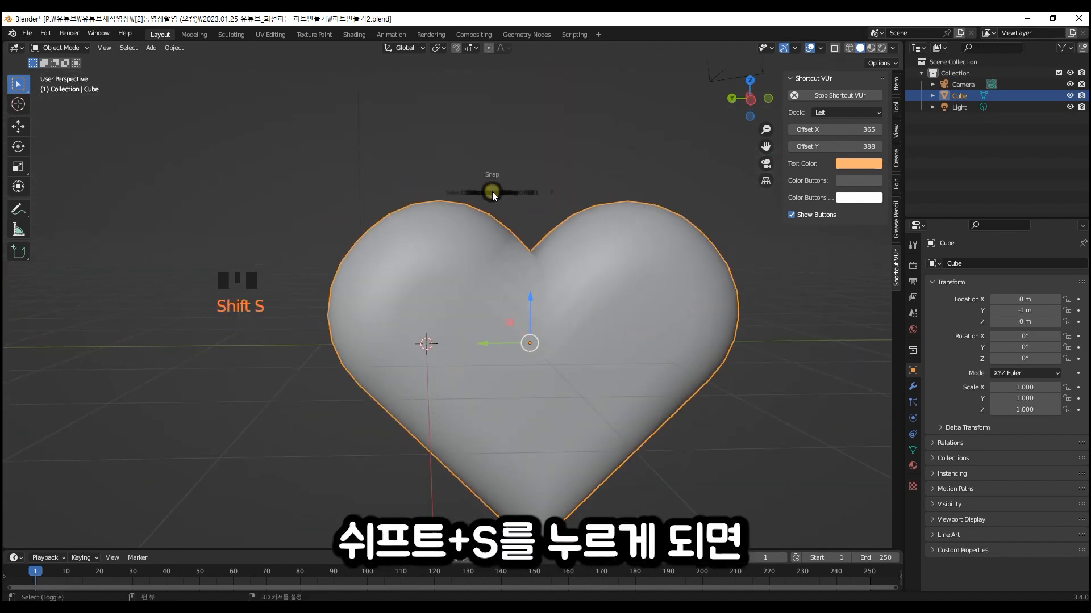
- Snap the 3D cursor to the world origin and move the heart to the cursor with Keep Offset
{"action": "key", "text": "shift+s"}
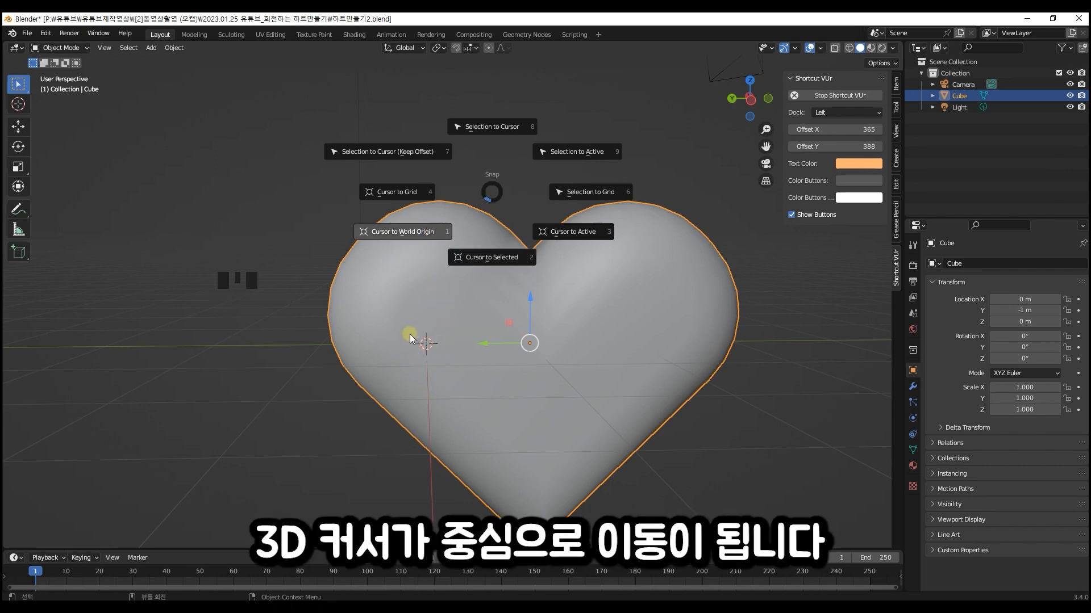
{"action": "left_click", "coordinate": [431, 233]}
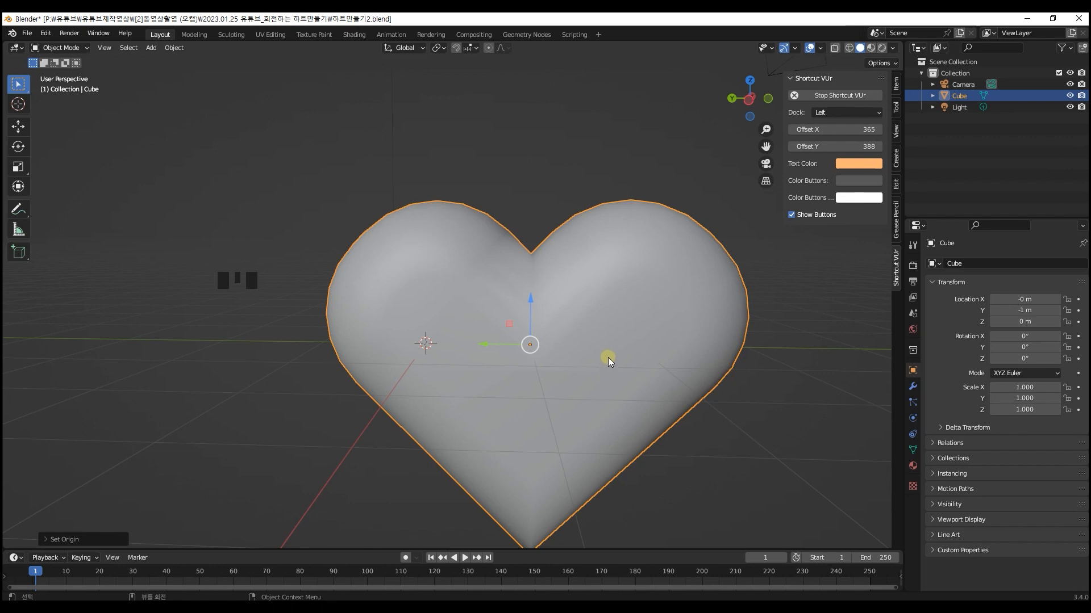
{"action": "key", "text": "shift+s"}
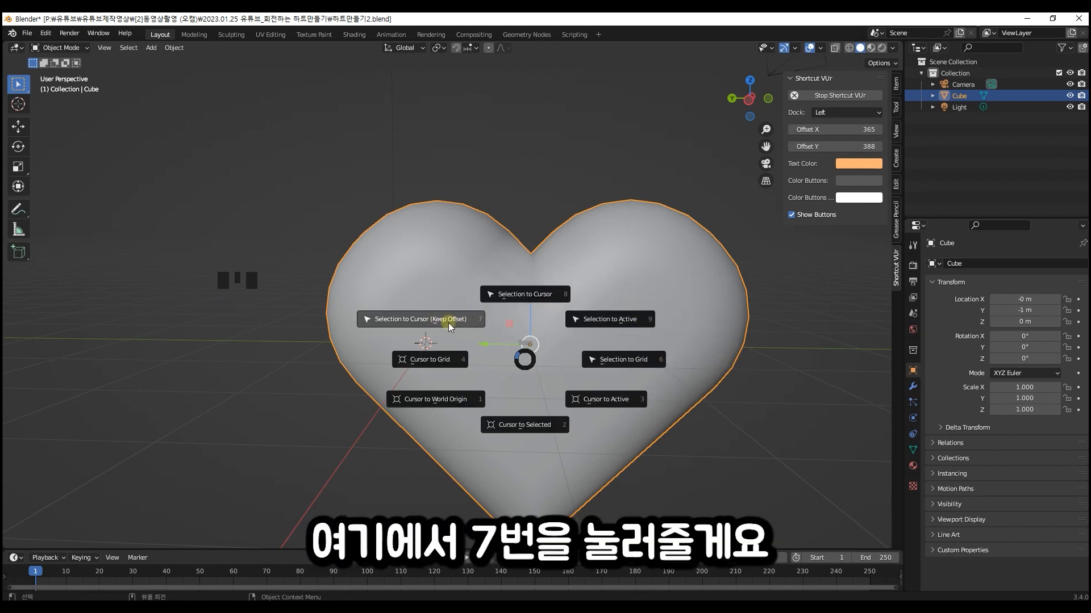
{"action": "left_click", "coordinate": [448, 322]}
- Scale the heart down uniformly to about 0.466
{"action": "middle_click_drag", "start_coordinate": [451, 360], "coordinate": [511, 342]}
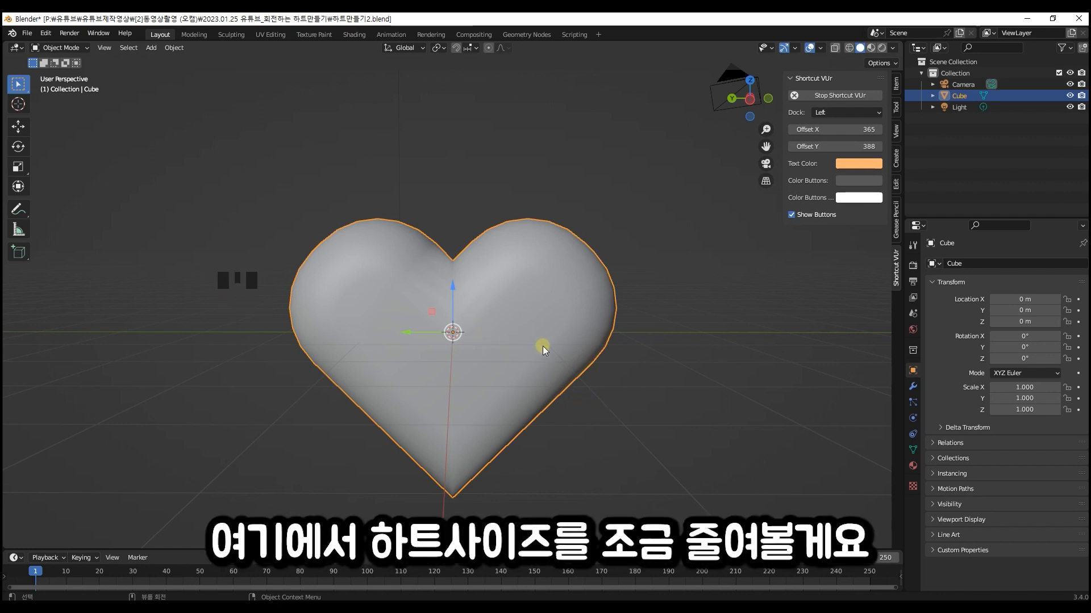
{"action": "key", "text": "s"}
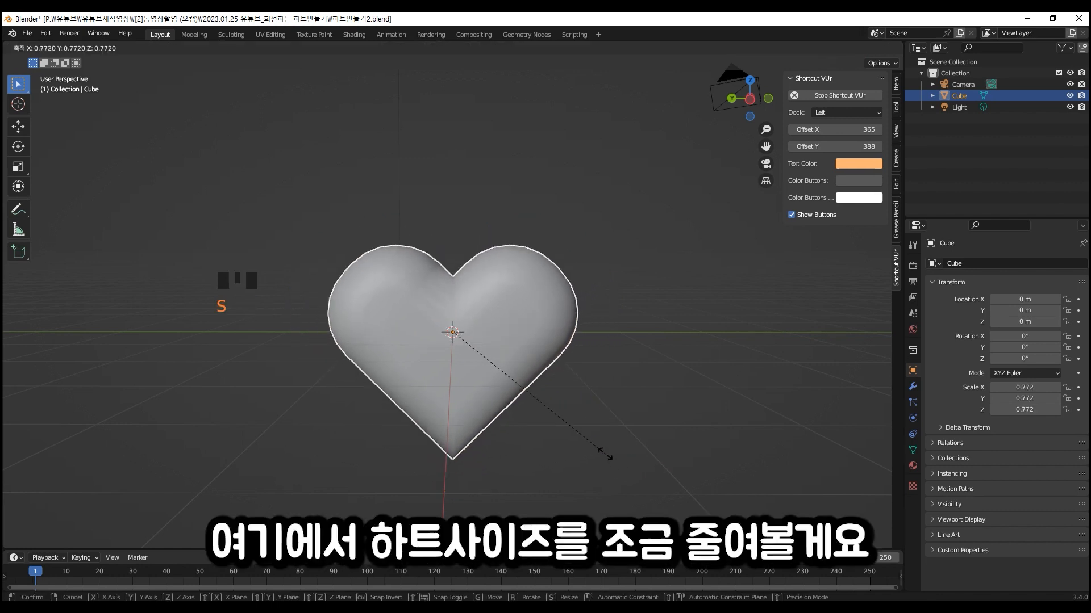
{"action": "left_click", "coordinate": [523, 427]}
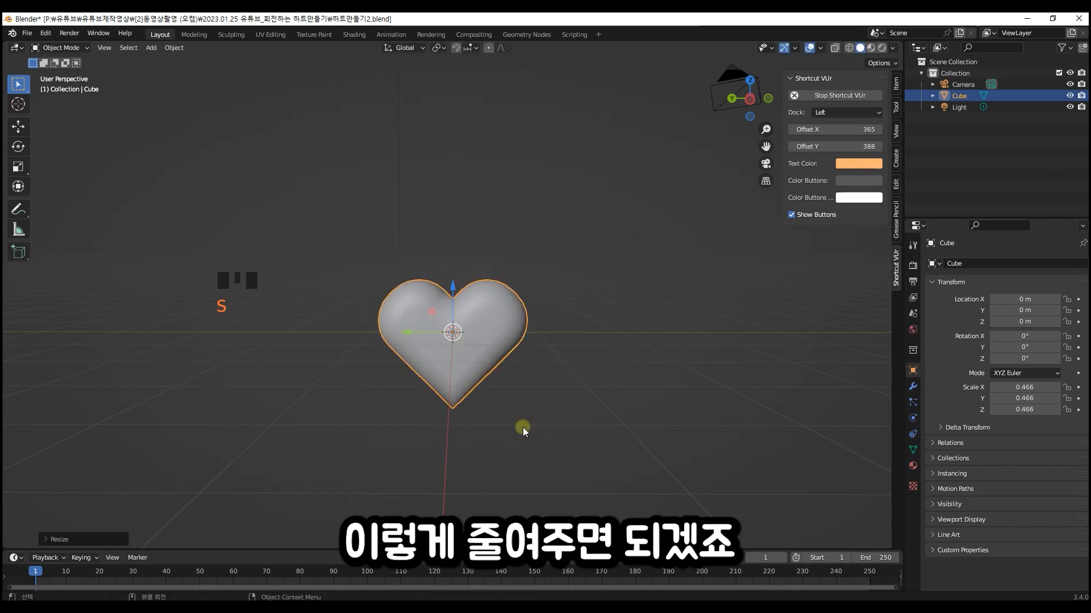
- Add a UV sphere mesh at the world origin, around the heart
{"action": "key", "text": "shift+a"}
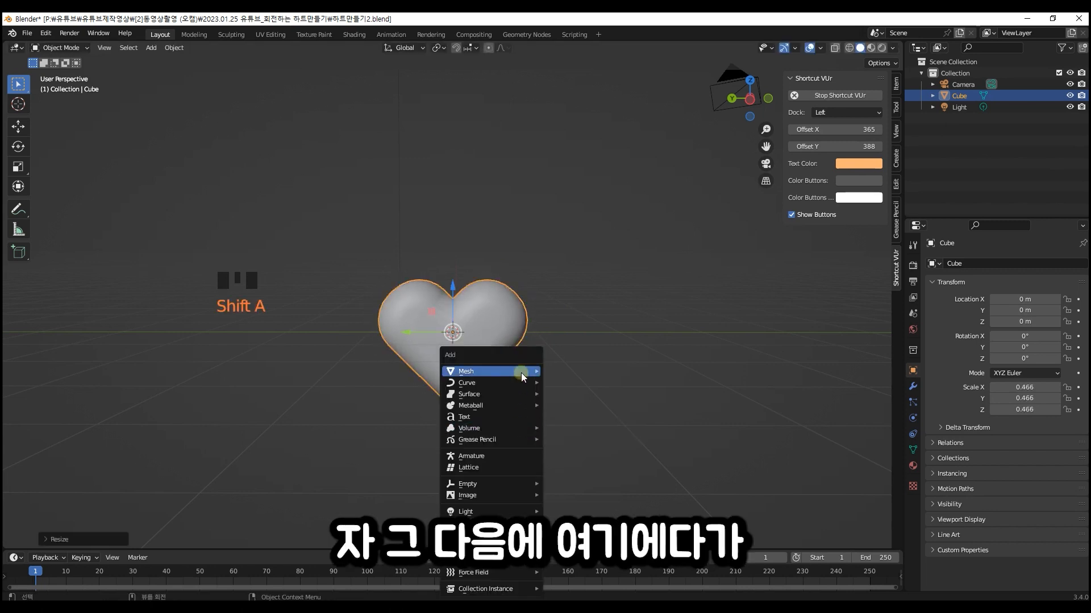
{"action": "mouse_move", "coordinate": [523, 371]}
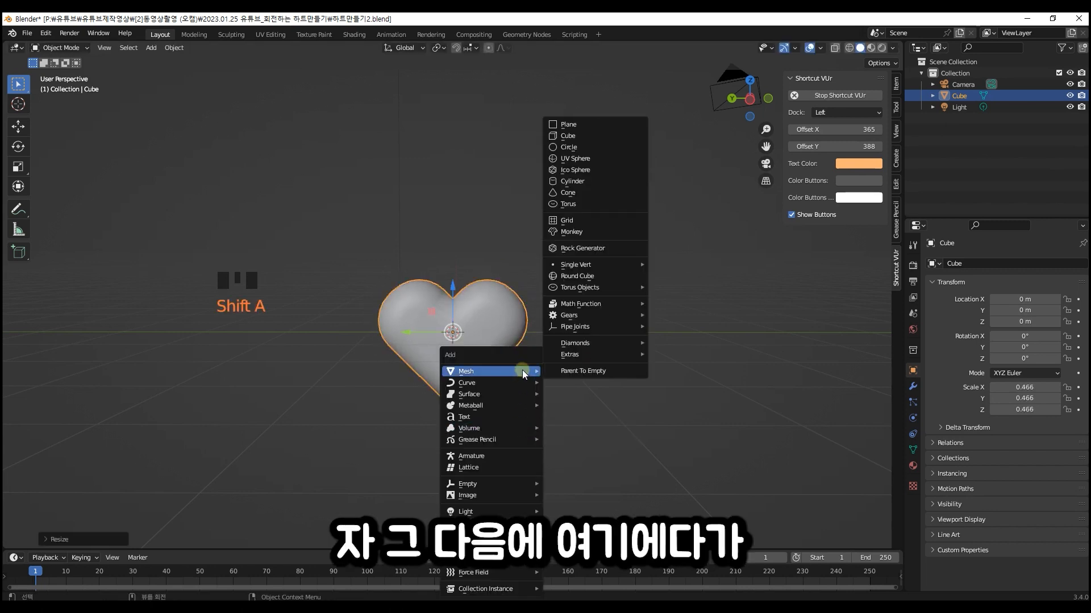
{"action": "left_click", "coordinate": [595, 160]}
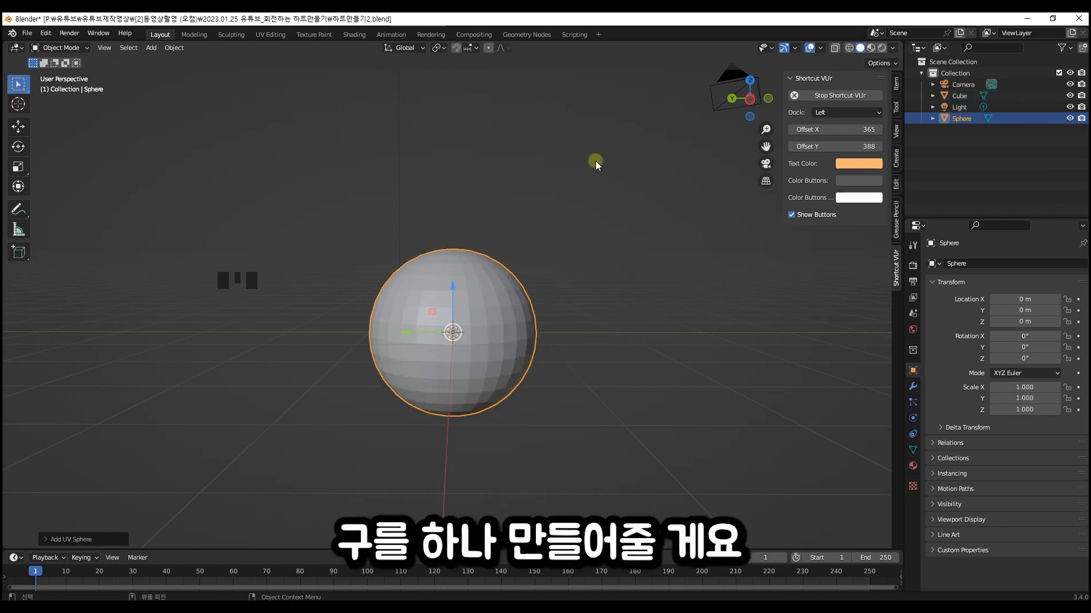
- Apply Shade Smooth to the sphere surrounding the heart
{"action": "middle_click_drag", "start_coordinate": [451, 362], "coordinate": [410, 383]}
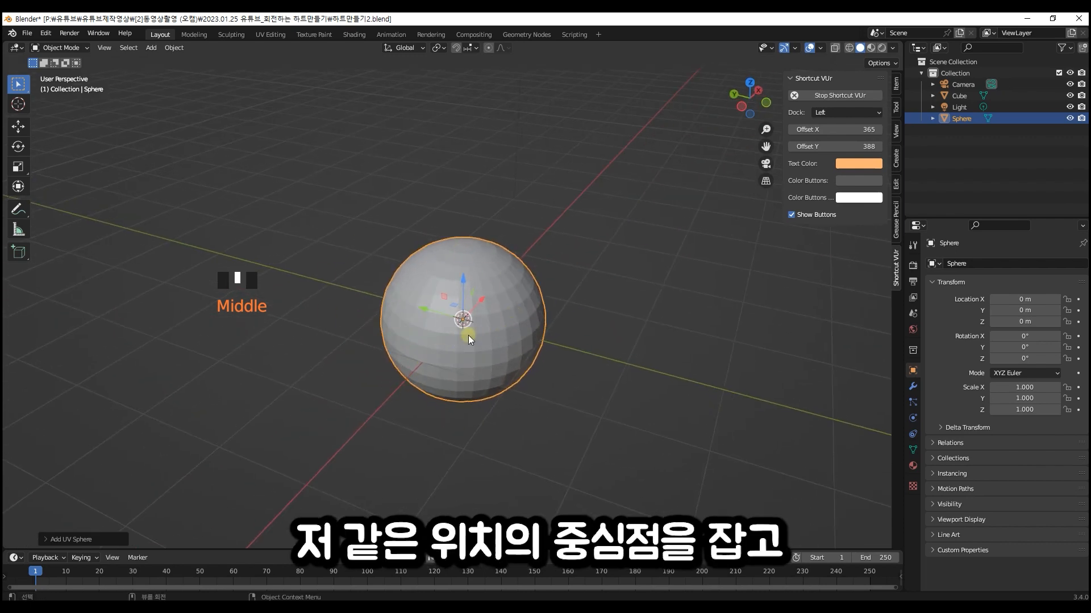
{"action": "mouse_move", "coordinate": [482, 349]}
{"action": "middle_mouse_down"}
{"action": "mouse_move", "coordinate": [455, 331]}
{"action": "mouse_move", "coordinate": [499, 320]}
{"action": "mouse_move", "coordinate": [486, 341]}
{"action": "mouse_move", "coordinate": [500, 340]}
{"action": "mouse_move", "coordinate": [503, 322]}
{"action": "mouse_move", "coordinate": [485, 325]}
{"action": "mouse_move", "coordinate": [486, 345]}
{"action": "middle_mouse_up"}
{"action": "scroll", "coordinate": [483, 342], "scroll_direction": "up", "scroll_amount": 3}
{"action": "middle_click_drag", "start_coordinate": [506, 356], "coordinate": [506, 343]}
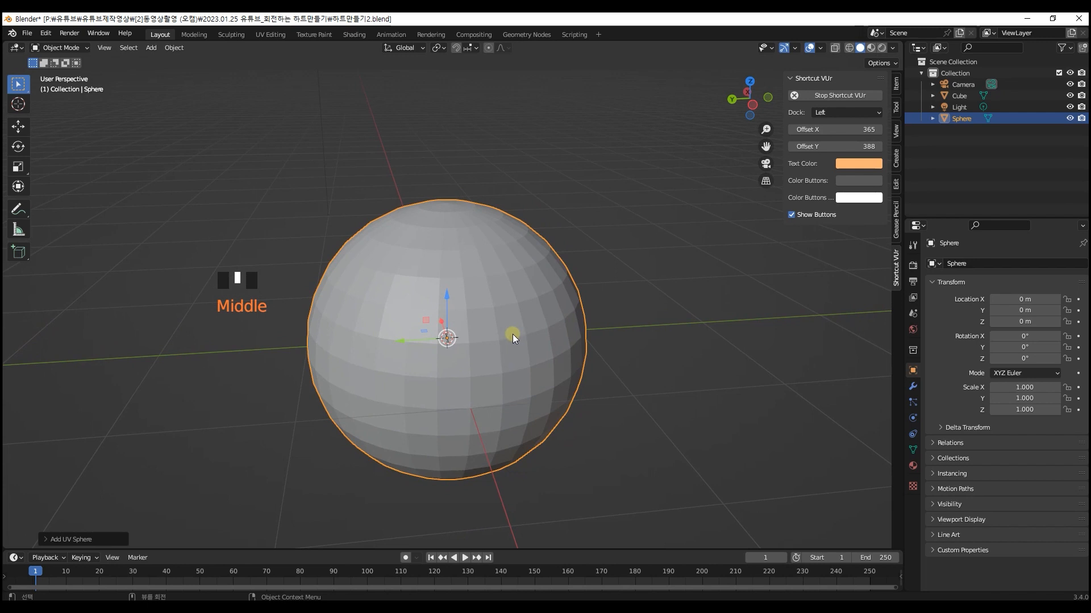
{"action": "right_click", "coordinate": [520, 322]}
{"action": "left_click", "coordinate": [516, 274]}
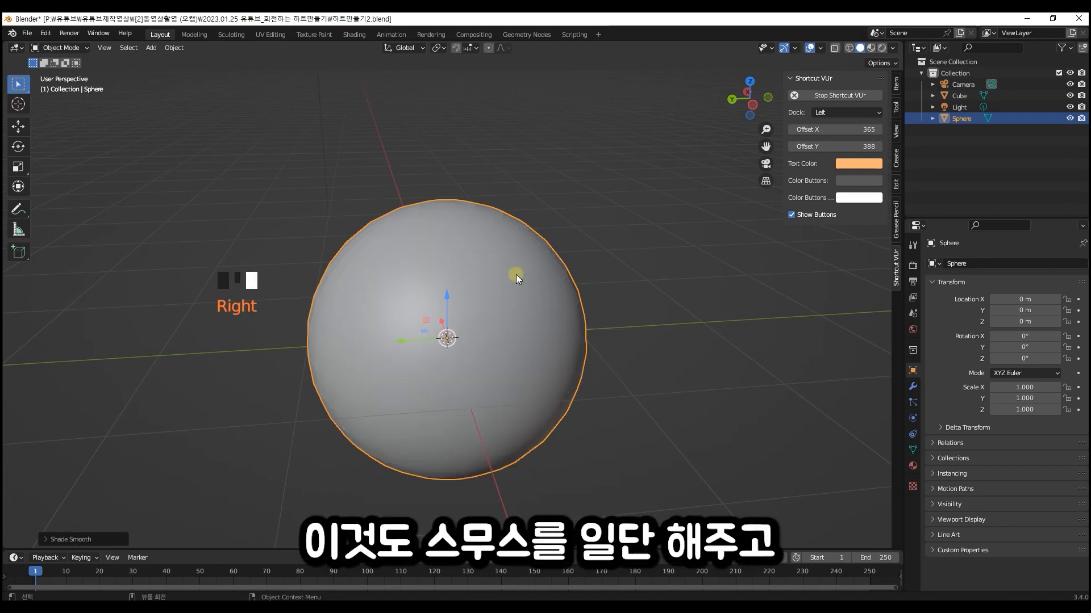
{"action": "middle_click_drag", "start_coordinate": [506, 360], "coordinate": [452, 363]}
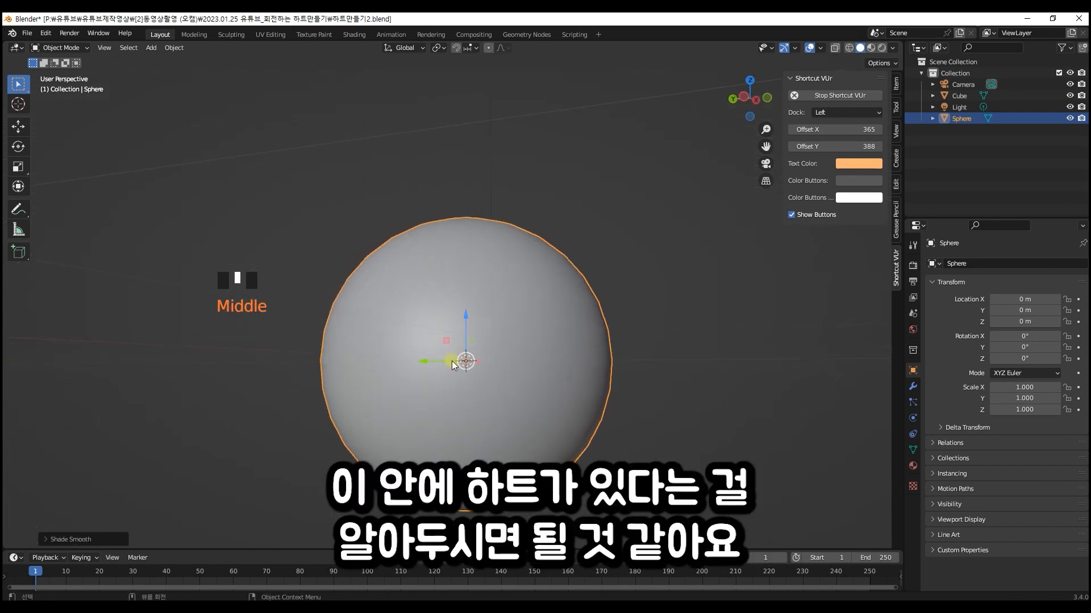
- Select the heart and the sphere together and raise both 1 m along Z
{"action": "triple_click", "coordinate": [451, 359]}
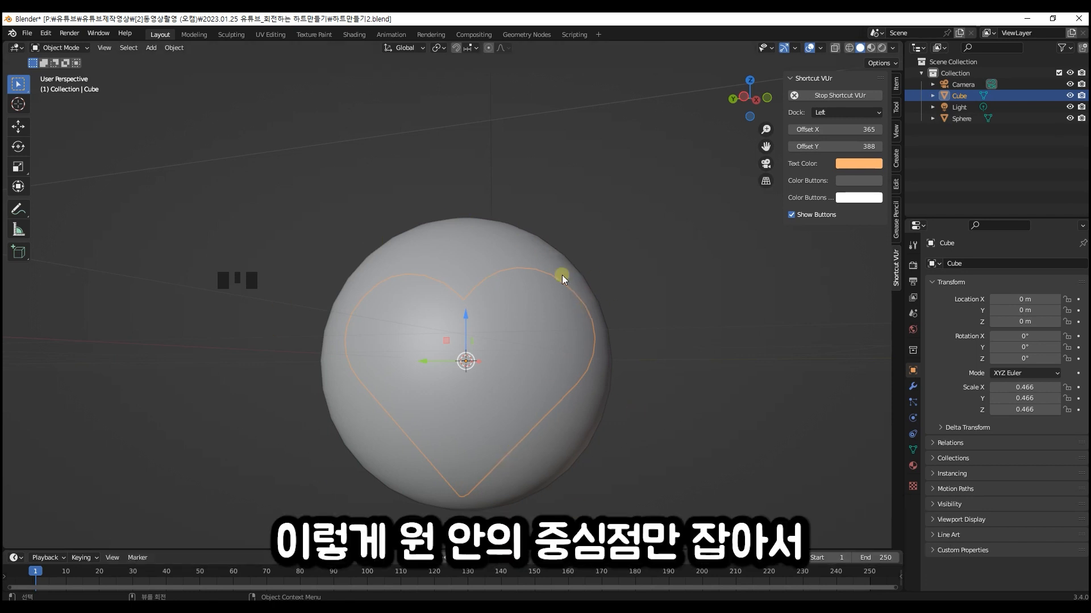
{"action": "middle_click_drag", "start_coordinate": [485, 273], "coordinate": [546, 318]}
{"action": "left_click_drag", "start_coordinate": [647, 413], "coordinate": [478, 136]}
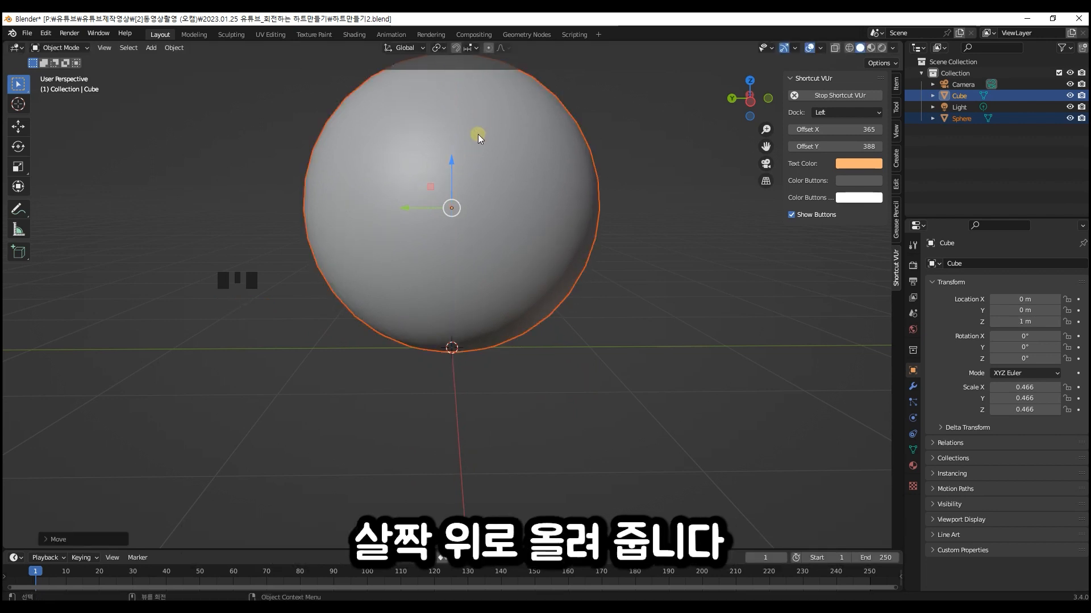
{"action": "mouse_move", "coordinate": [492, 223]}
{"action": "middle_mouse_down"}
{"action": "mouse_move", "coordinate": [489, 203]}
{"action": "mouse_move", "coordinate": [489, 229]}
{"action": "middle_mouse_up"}
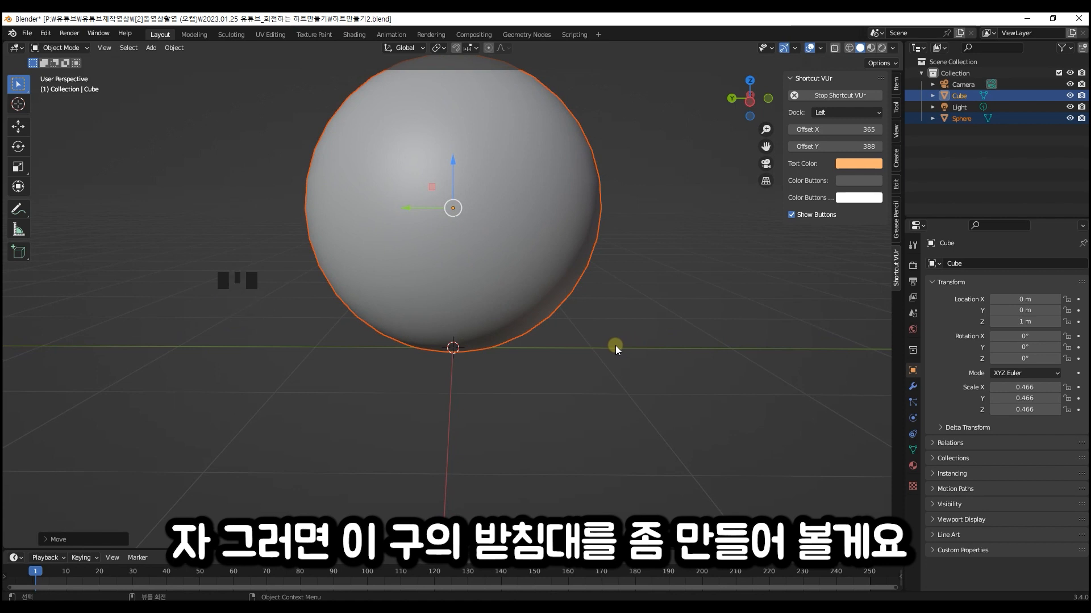
- Add a torus mesh at the world origin beneath the sphere as its pedestal
{"action": "left_click", "coordinate": [575, 343]}
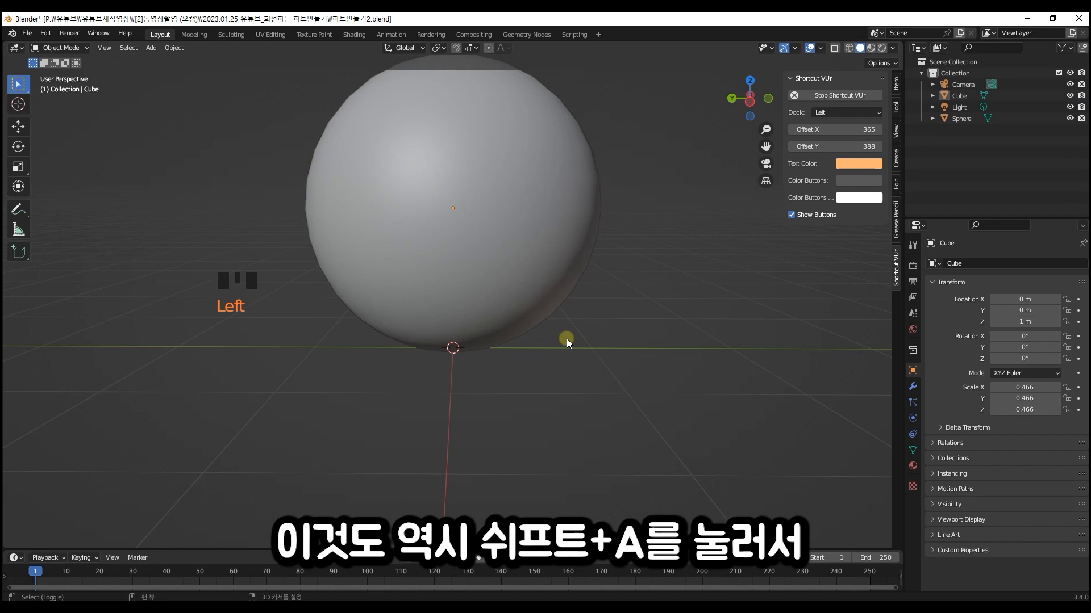
{"action": "key", "text": "shift+a"}
{"action": "mouse_move", "coordinate": [567, 339]}
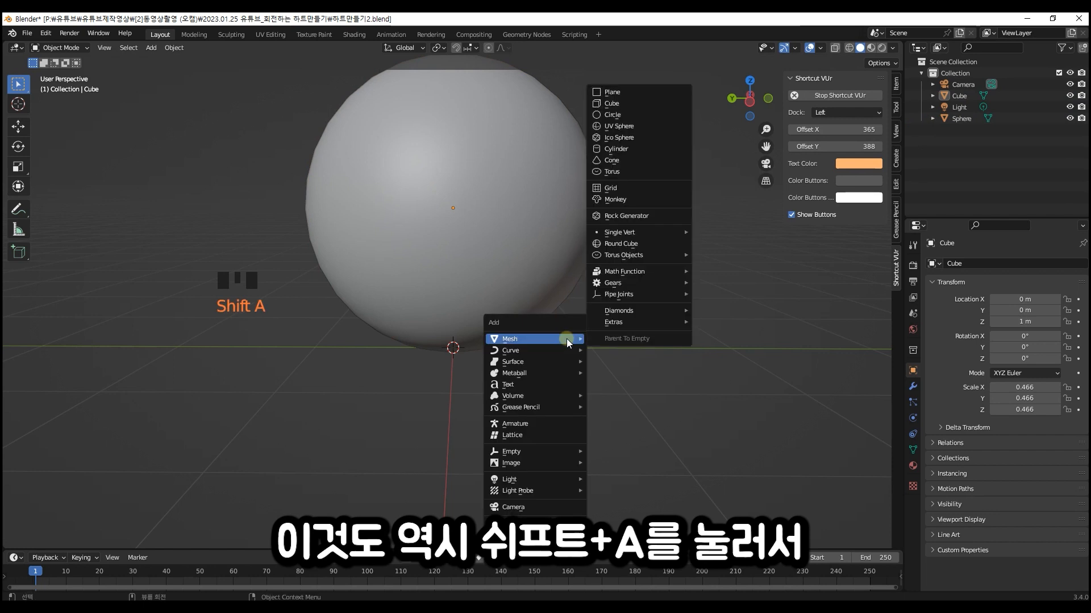
{"action": "left_click", "coordinate": [639, 171]}
{"action": "middle_click_drag", "start_coordinate": [488, 377], "coordinate": [541, 390]}
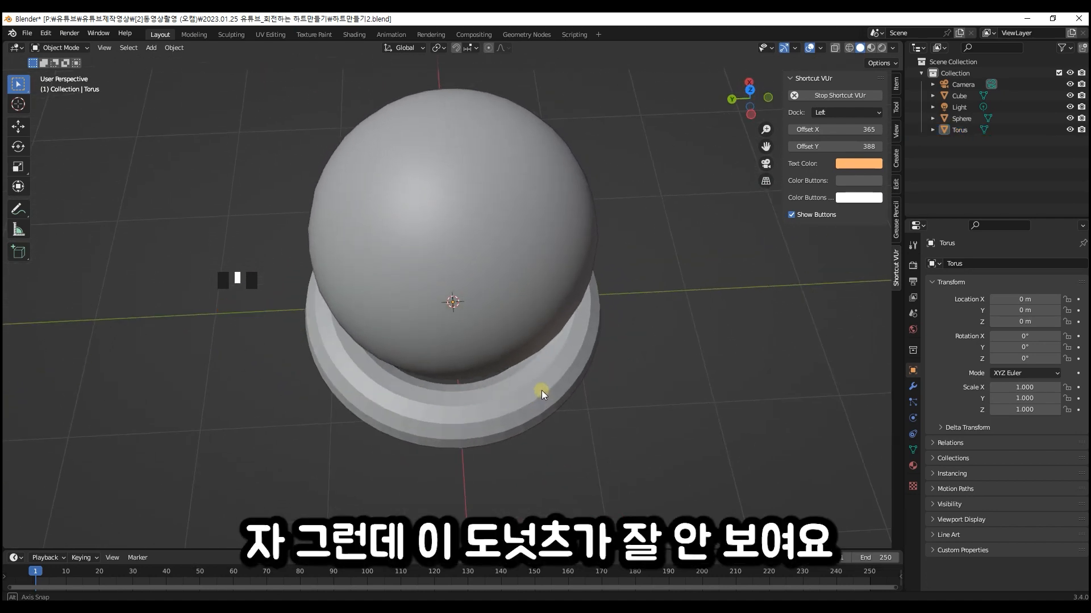
- Select the torus and isolate it in local view
{"action": "middle_click_drag", "start_coordinate": [530, 379], "coordinate": [591, 394], "text": "shift"}
{"action": "left_click", "coordinate": [548, 420]}
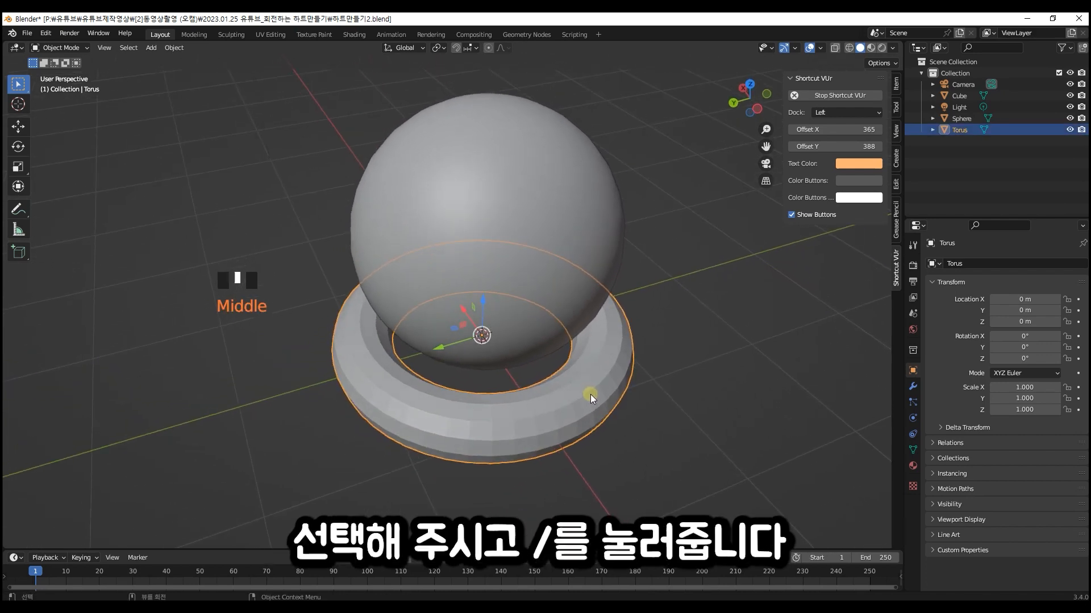
{"action": "key", "text": "slash"}
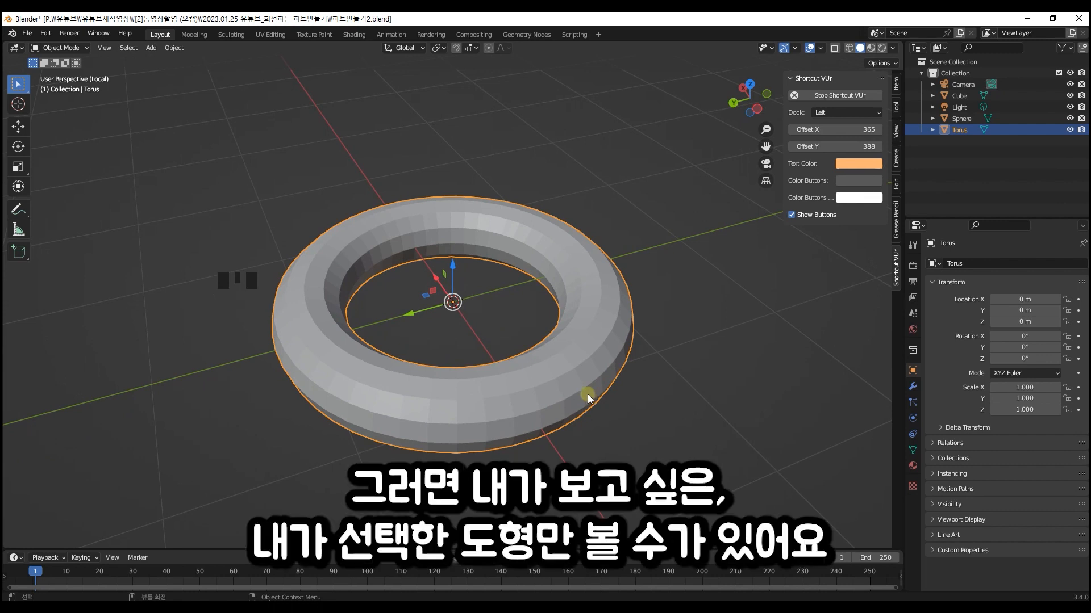
{"action": "middle_click_drag", "start_coordinate": [490, 316], "coordinate": [526, 291], "text": "shift"}
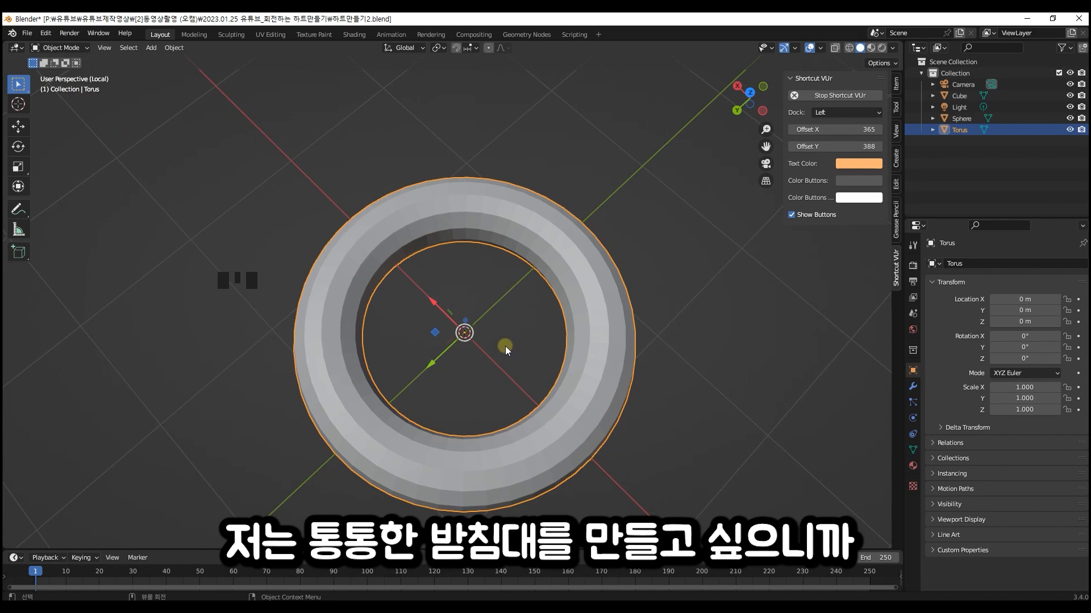
{"action": "scroll", "coordinate": [506, 346], "scroll_direction": "down", "scroll_amount": 1}
{"action": "mouse_move", "coordinate": [506, 346]}
{"action": "middle_mouse_down"}
{"action": "mouse_move", "coordinate": [476, 295]}
{"action": "mouse_move", "coordinate": [488, 355]}
{"action": "mouse_move", "coordinate": [478, 339]}
{"action": "mouse_move", "coordinate": [486, 329]}
{"action": "mouse_move", "coordinate": [494, 338]}
{"action": "middle_mouse_up"}
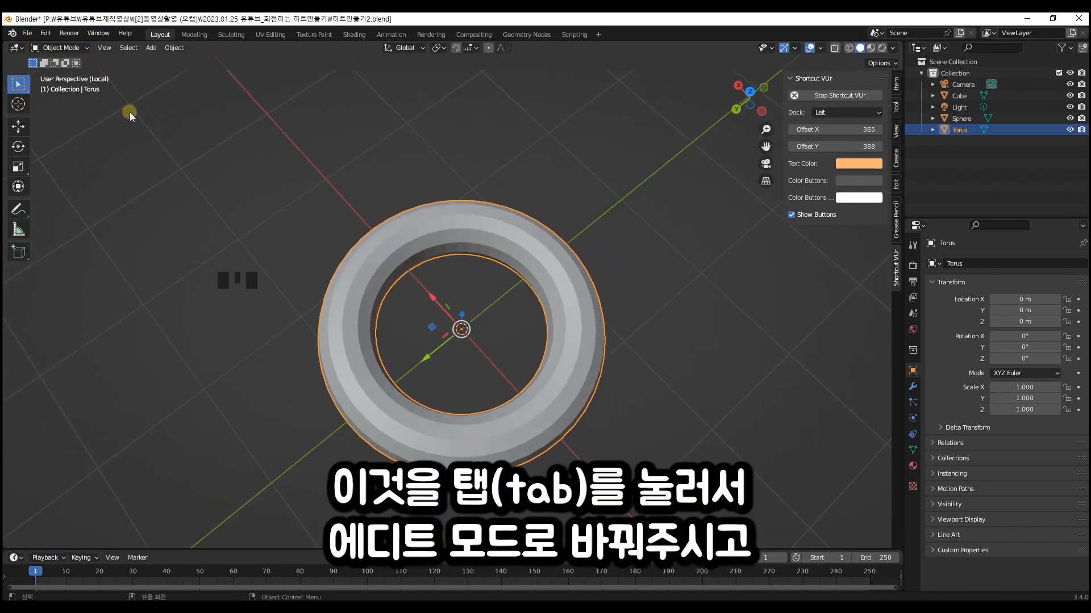
- Thicken the entire torus mesh with Shrink/Fatten by a little under 0.15 m, then return to Object Mode
{"action": "key", "text": "Tab"}
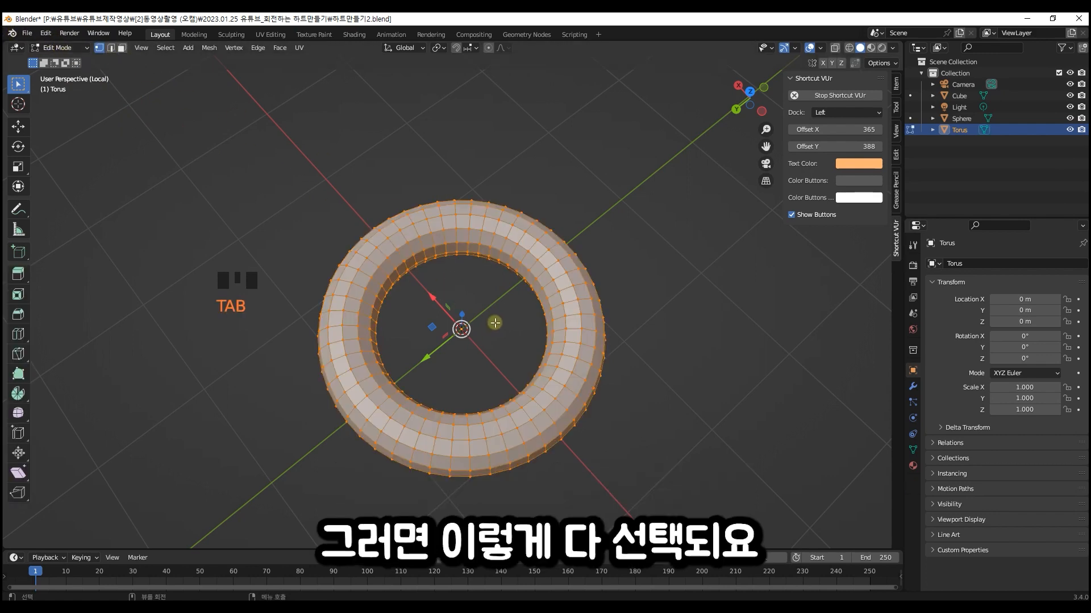
{"action": "middle_click_drag", "start_coordinate": [528, 397], "coordinate": [521, 371]}
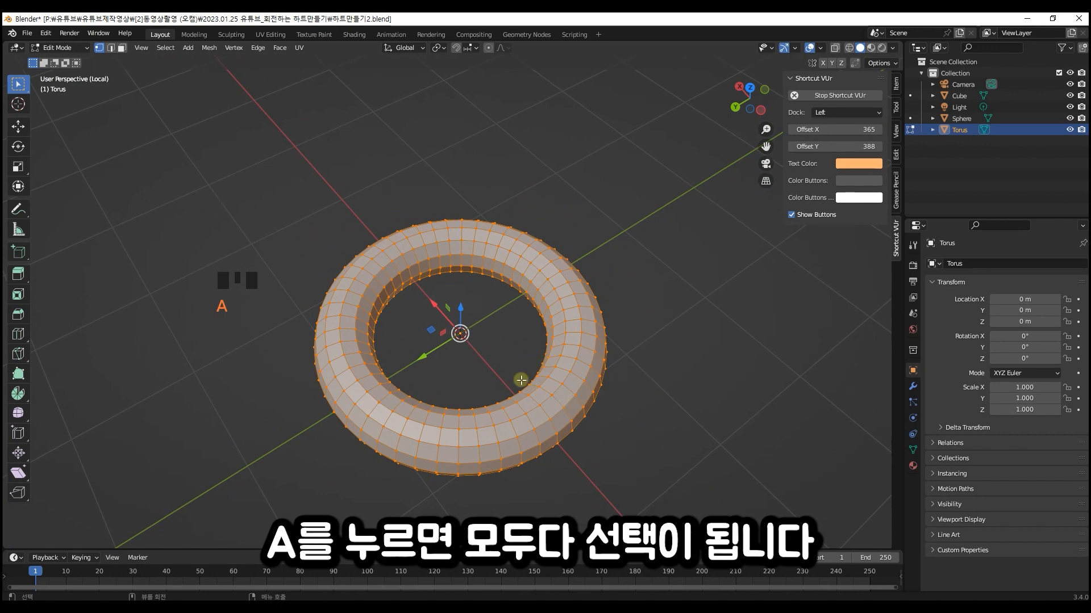
{"action": "key", "text": "alt+s"}
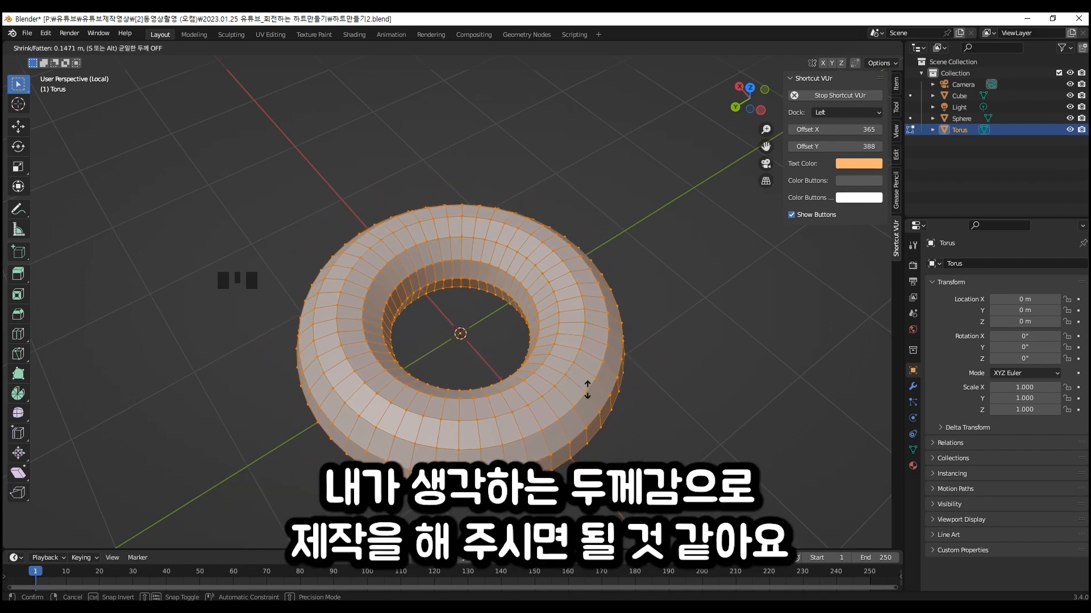
{"action": "left_click", "coordinate": [589, 390]}
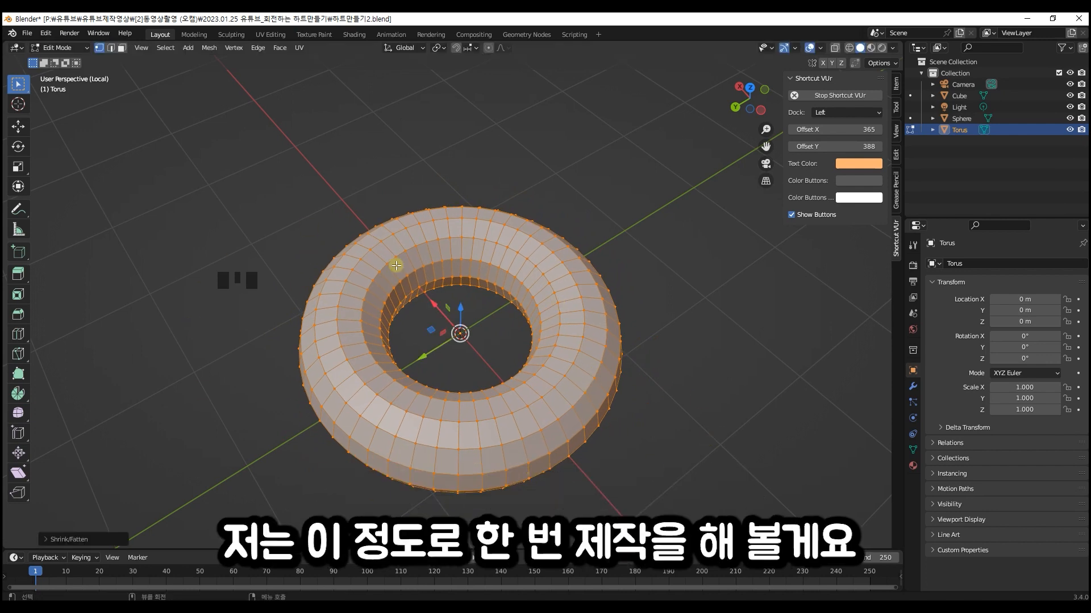
{"action": "middle_click_drag", "start_coordinate": [514, 364], "coordinate": [484, 335]}
{"action": "key", "text": "Tab"}
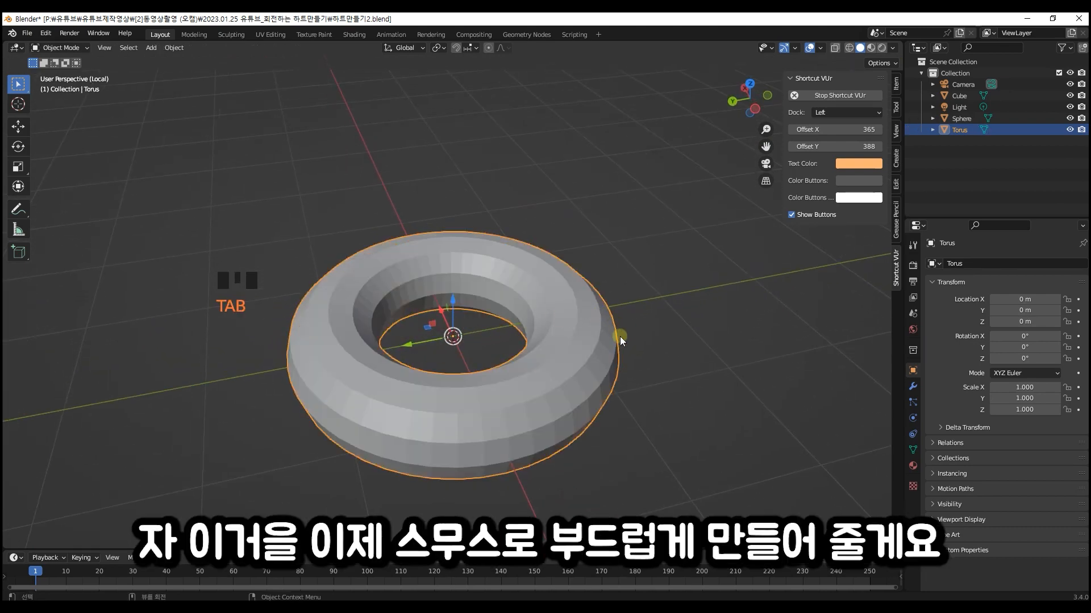
- Apply Shade Smooth and a level 2 Subdivision Surface modifier to the torus
{"action": "right_click", "coordinate": [573, 354]}
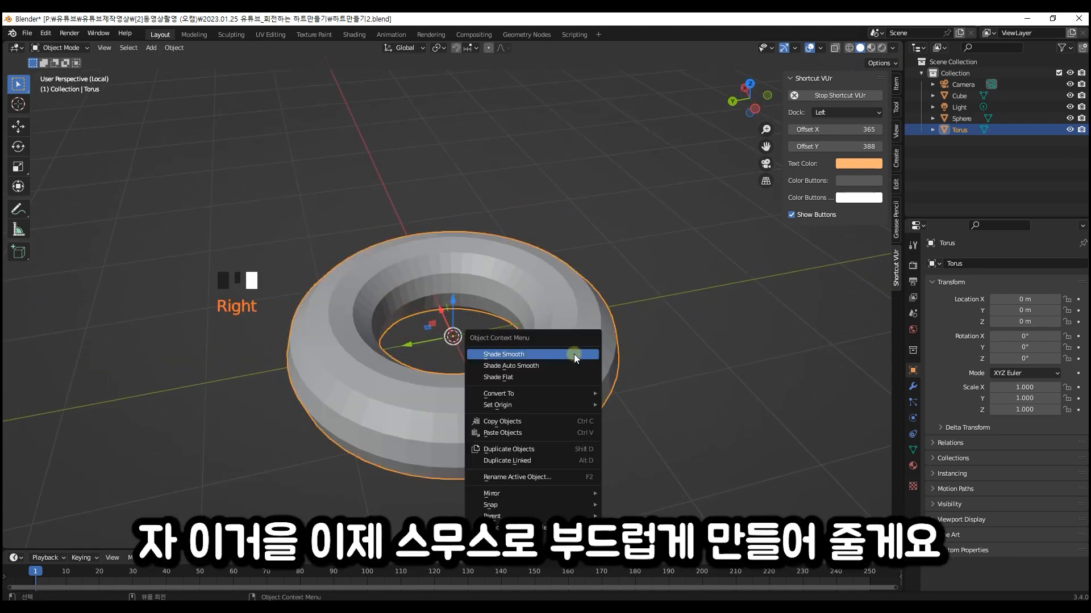
{"action": "left_click", "coordinate": [574, 355]}
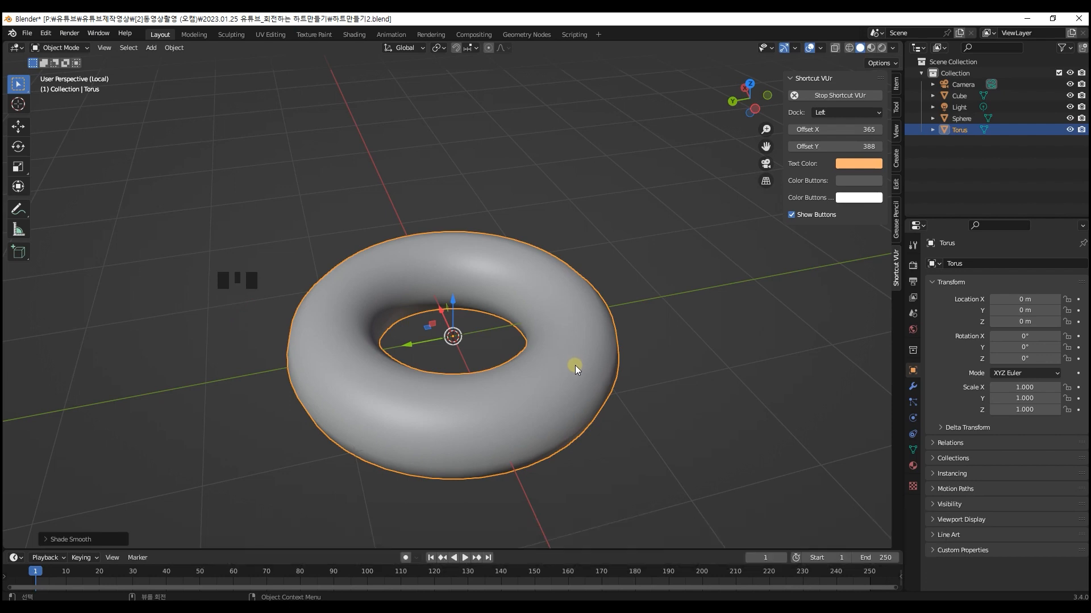
{"action": "key", "text": "ctrl+2"}
{"action": "middle_click_drag", "start_coordinate": [575, 366], "coordinate": [572, 344]}
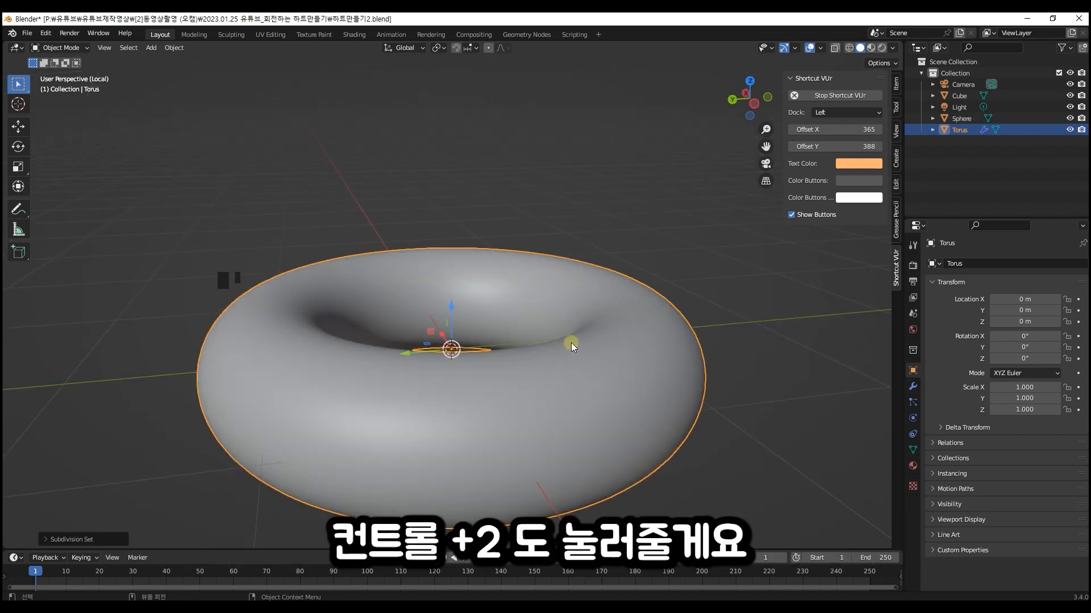
{"action": "middle_click_drag", "start_coordinate": [543, 342], "coordinate": [567, 402]}
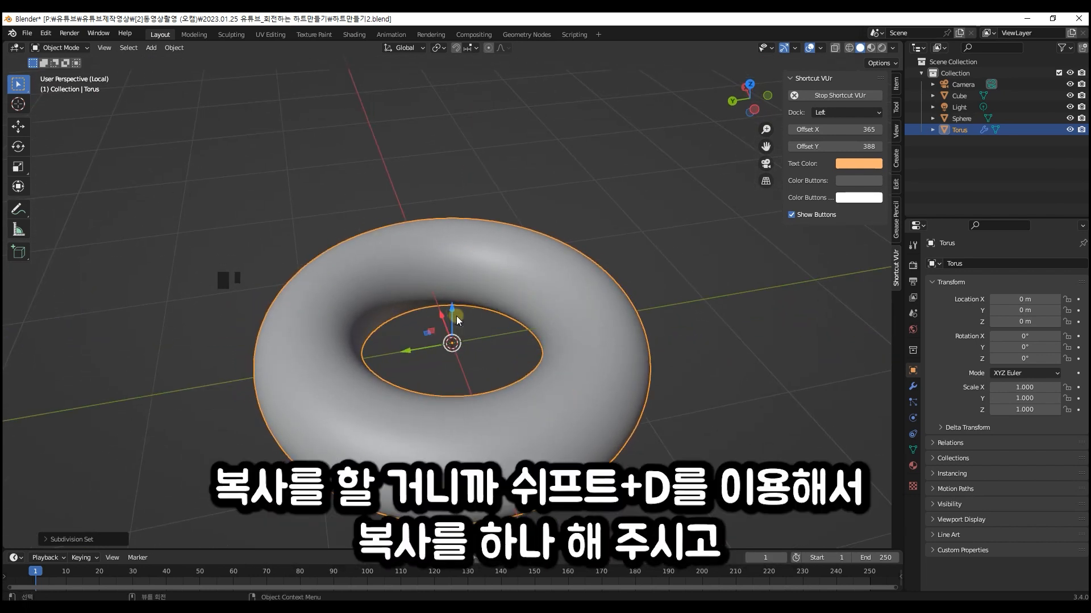
- Duplicate the torus in place and raise the copy along Z to about 0.722 m, so it rests on the original
{"action": "key", "text": "shift+d"}
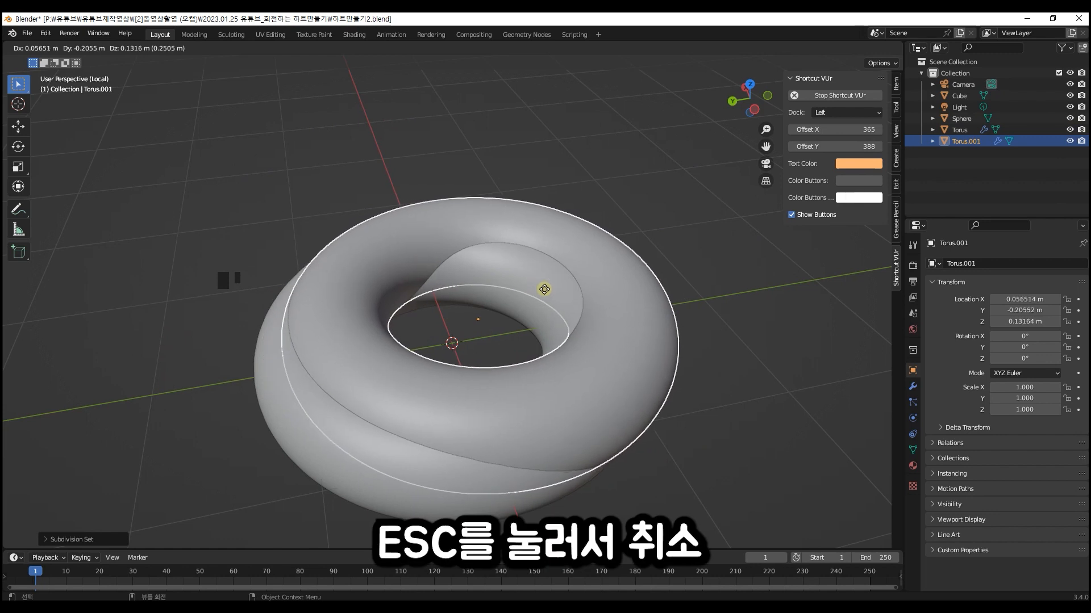
{"action": "key", "text": "Escape"}
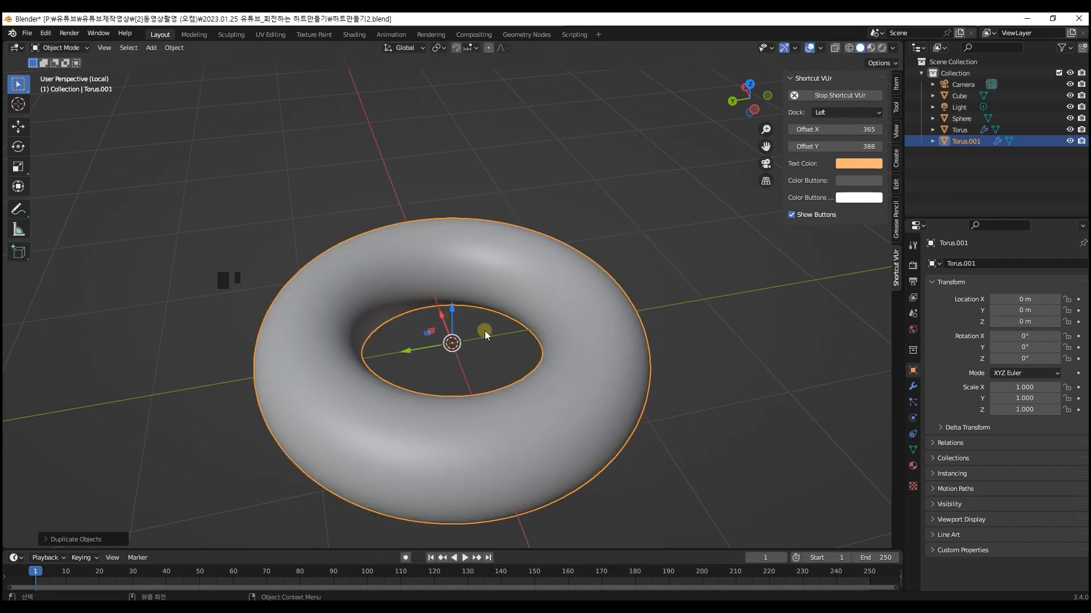
{"action": "middle_click_drag", "start_coordinate": [454, 328], "coordinate": [450, 300]}
{"action": "left_click_drag", "start_coordinate": [450, 298], "coordinate": [456, 167]}
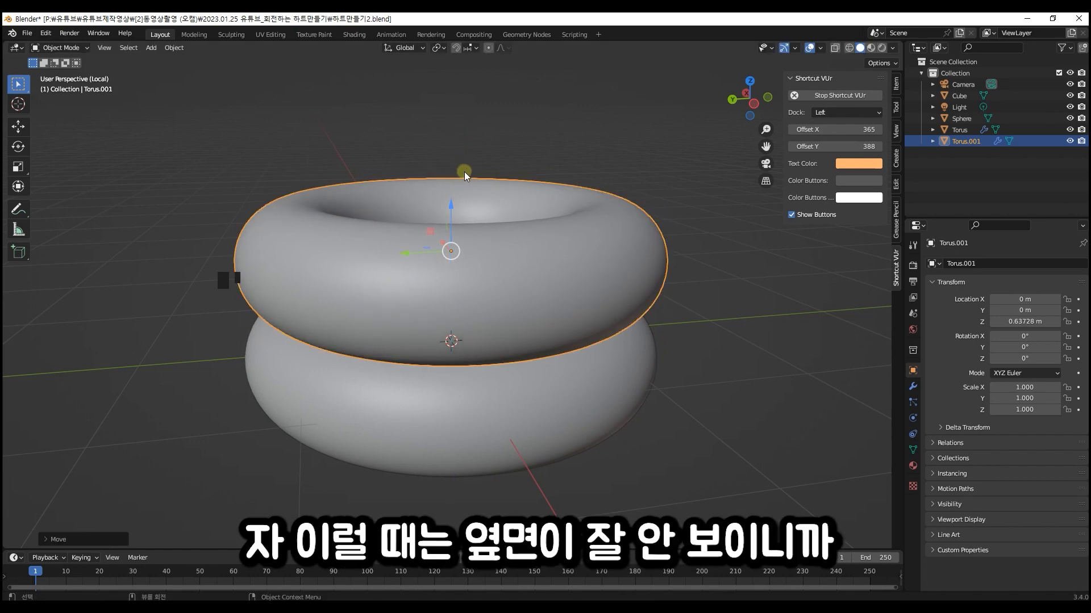
{"action": "middle_click_drag", "start_coordinate": [457, 262], "coordinate": [438, 249]}
{"action": "key", "text": "KP_1"}
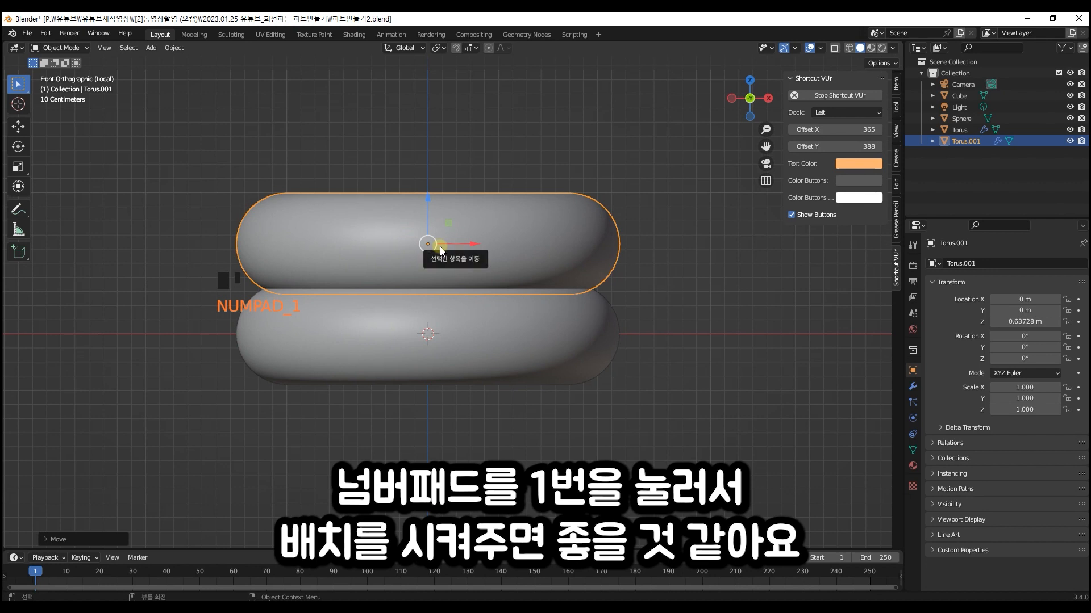
{"action": "left_click_drag", "start_coordinate": [428, 200], "coordinate": [428, 185]}
- Set the Shortcut VUr overlay's Offset X to 174 and deselect the upper torus
{"action": "left_click_drag", "start_coordinate": [852, 130], "coordinate": [744, 131]}
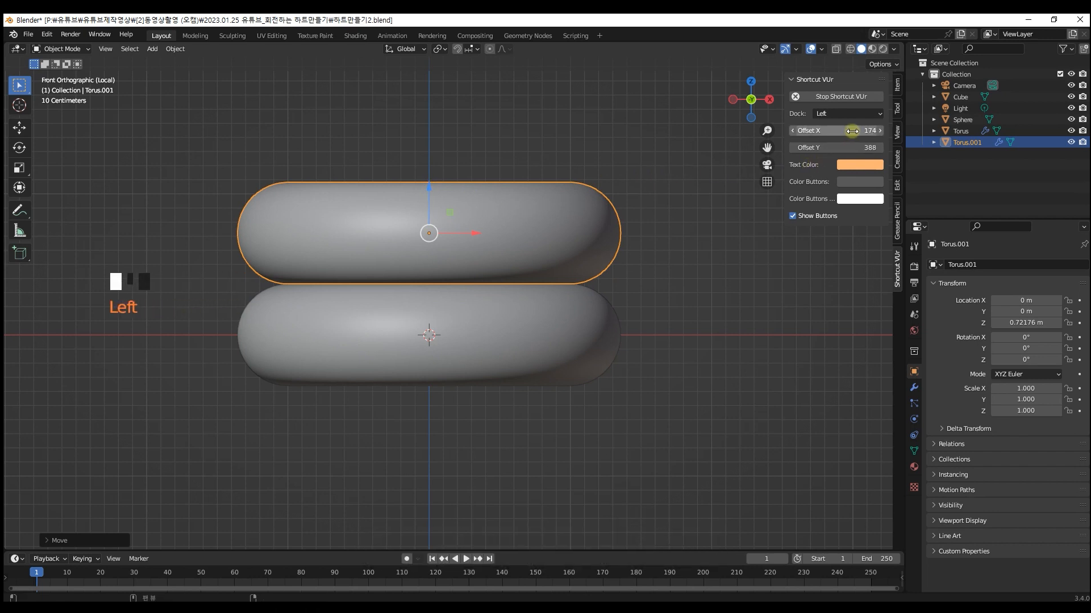
{"action": "left_click", "coordinate": [536, 148]}
- Exit local view to bring back the whole scene and view the two tori from the side
{"action": "middle_click_drag", "start_coordinate": [604, 240], "coordinate": [582, 288], "text": "shift"}
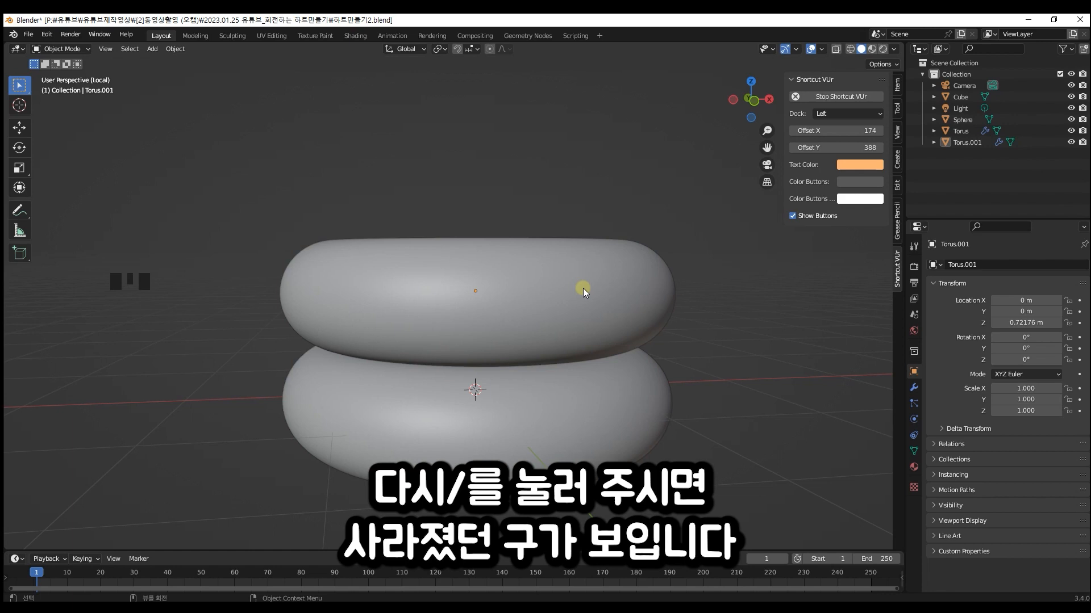
{"action": "key", "text": "slash"}
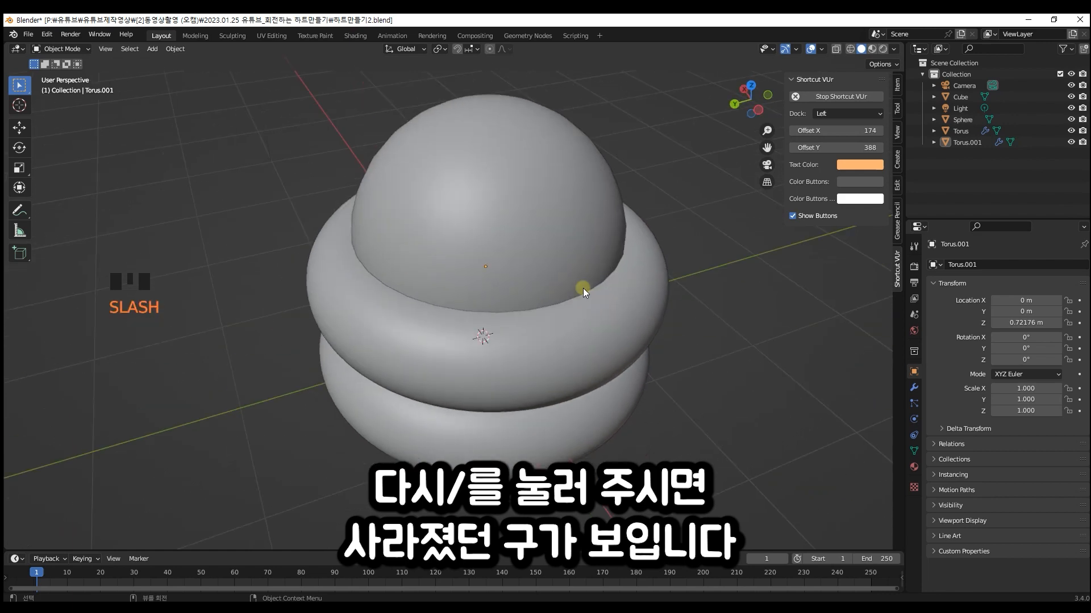
{"action": "middle_click_drag", "start_coordinate": [536, 257], "coordinate": [568, 271]}
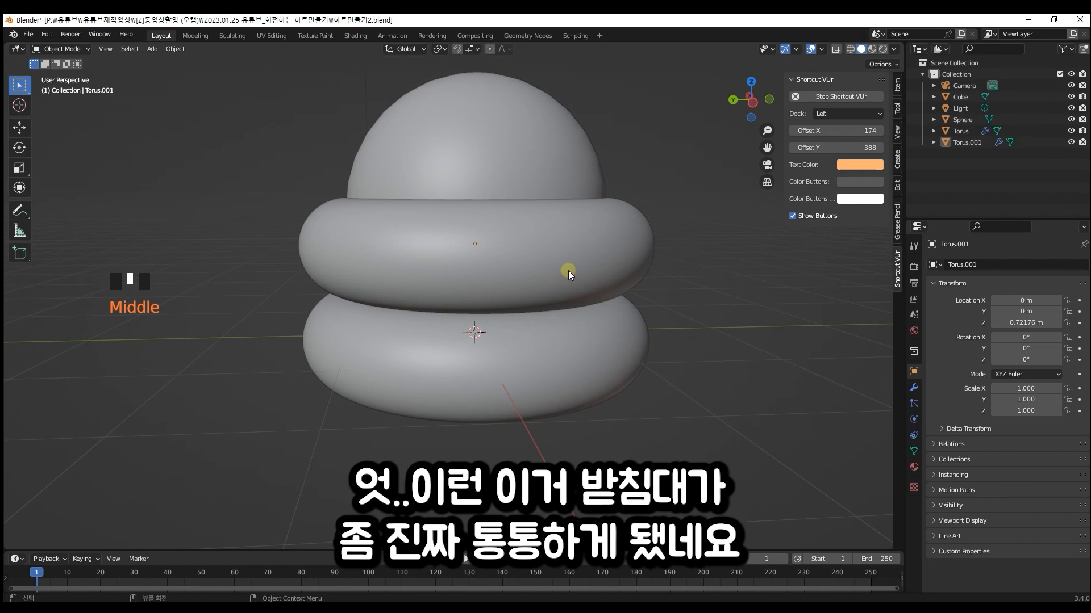
- Select both tori and scale them down uniformly to about 0.58
{"action": "left_click", "coordinate": [622, 247]}
{"action": "left_click", "coordinate": [618, 349], "text": "shift"}
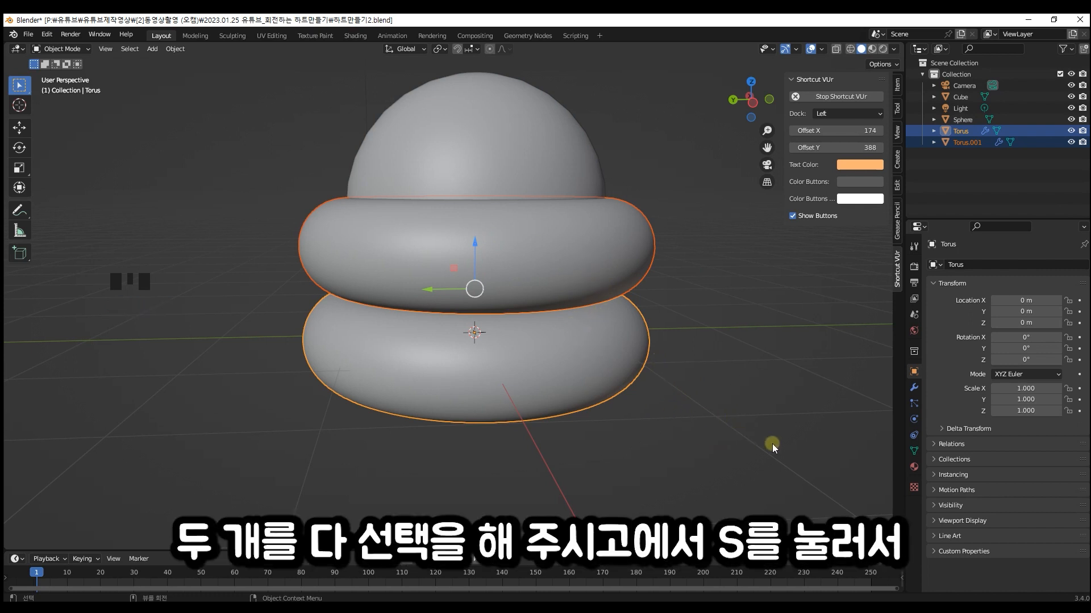
{"action": "key", "text": "s"}
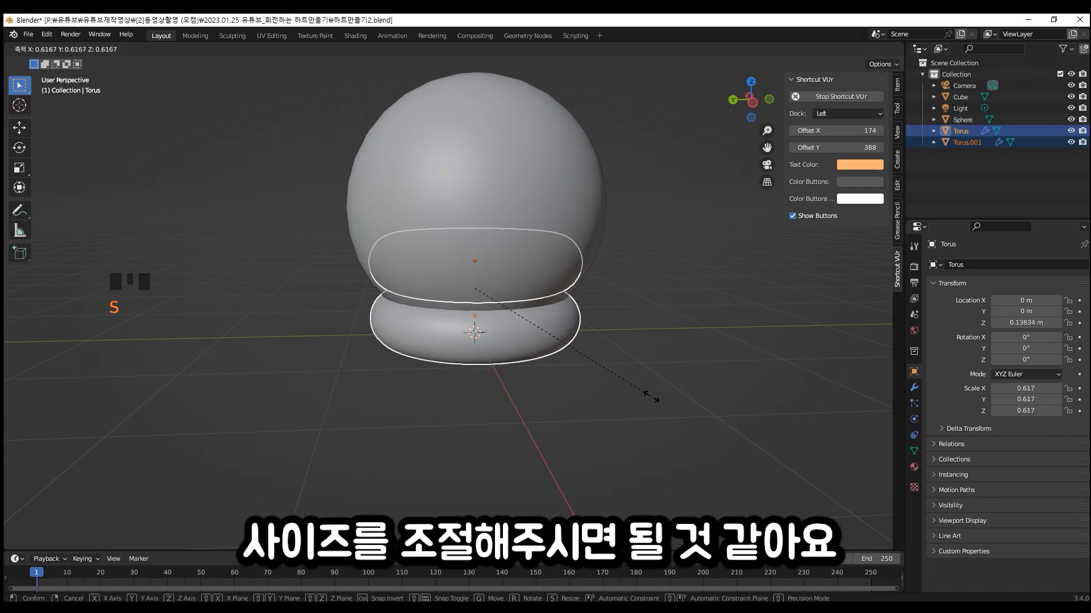
{"action": "left_click", "coordinate": [639, 391]}
- Lower both tori under the sphere in front view, placing the lower one at Z about -0.426 m
{"action": "left_click_drag", "start_coordinate": [475, 246], "coordinate": [488, 323]}
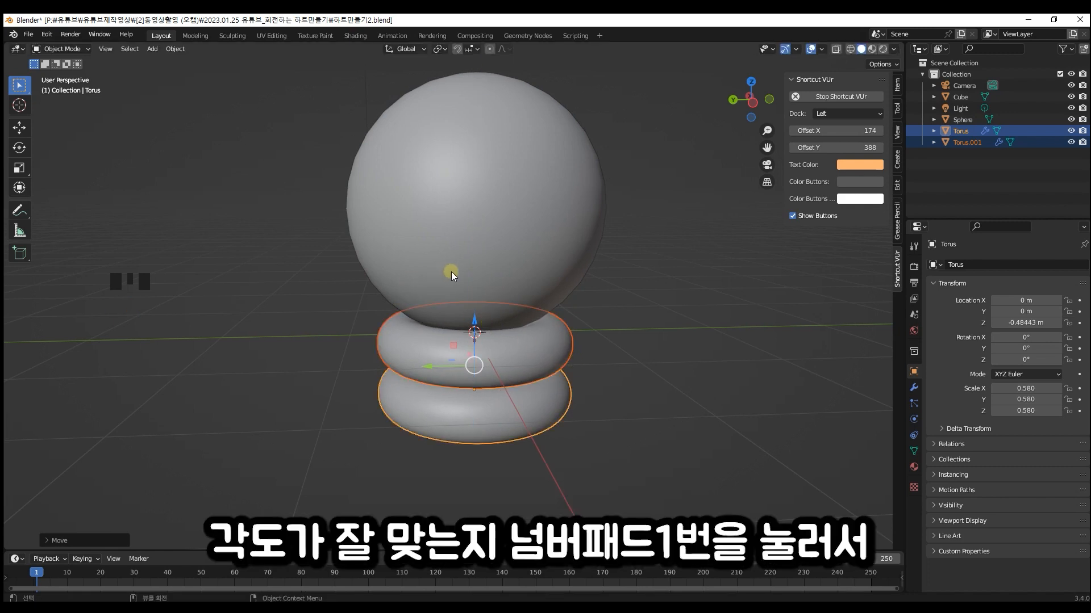
{"action": "key", "text": "KP_1"}
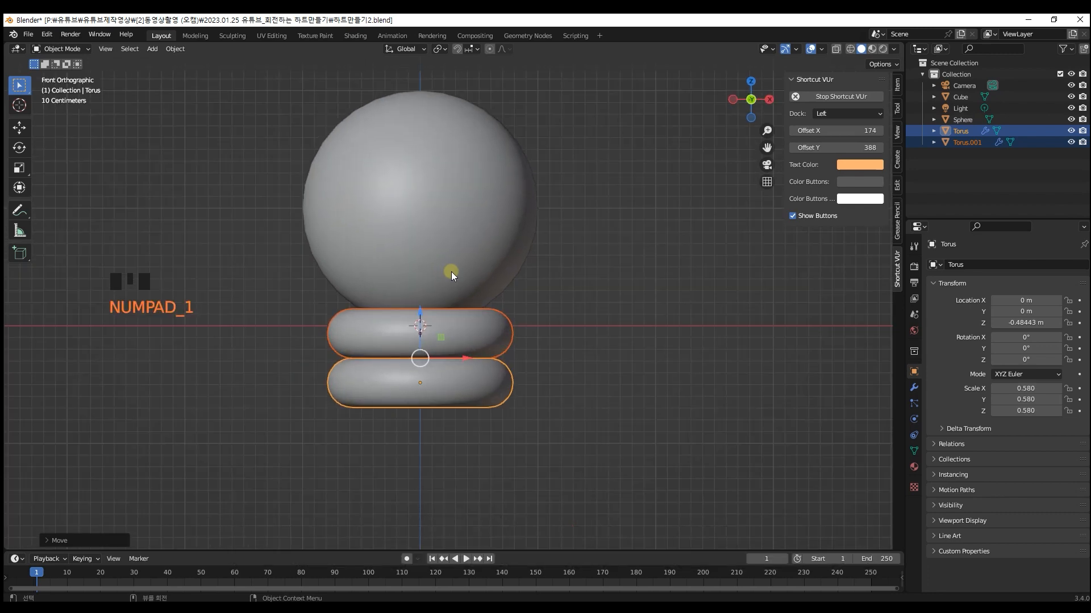
{"action": "left_click_drag", "start_coordinate": [424, 315], "coordinate": [429, 282]}
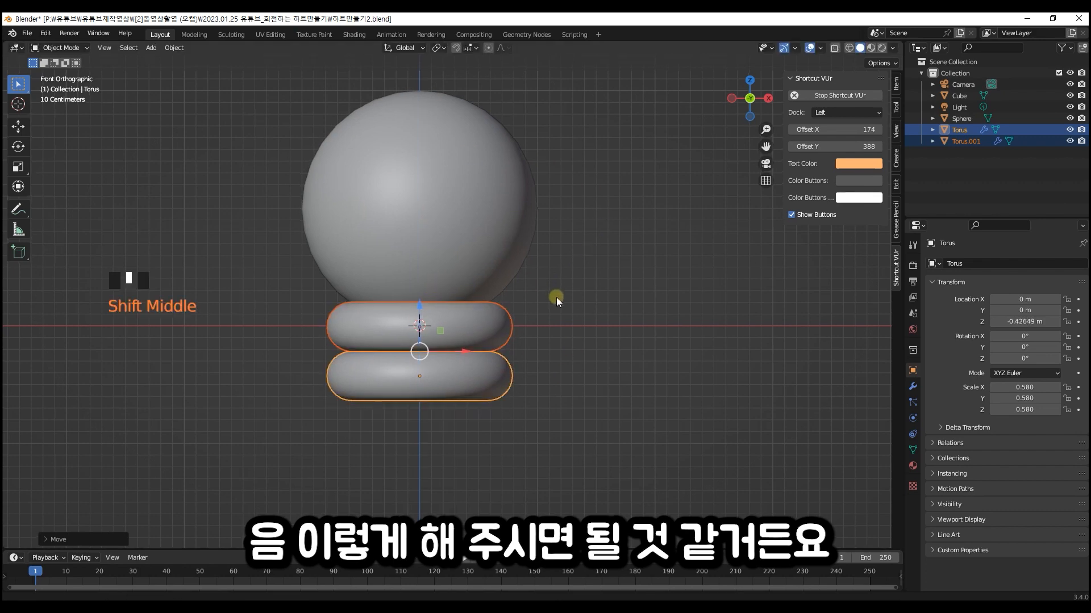
- Scale both tori down to about 0.487 and raise them against the sphere, with the lower one at Z about -0.354 m
{"action": "middle_click_drag", "start_coordinate": [557, 295], "coordinate": [613, 377], "text": "shift"}
{"action": "left_click", "coordinate": [592, 451]}
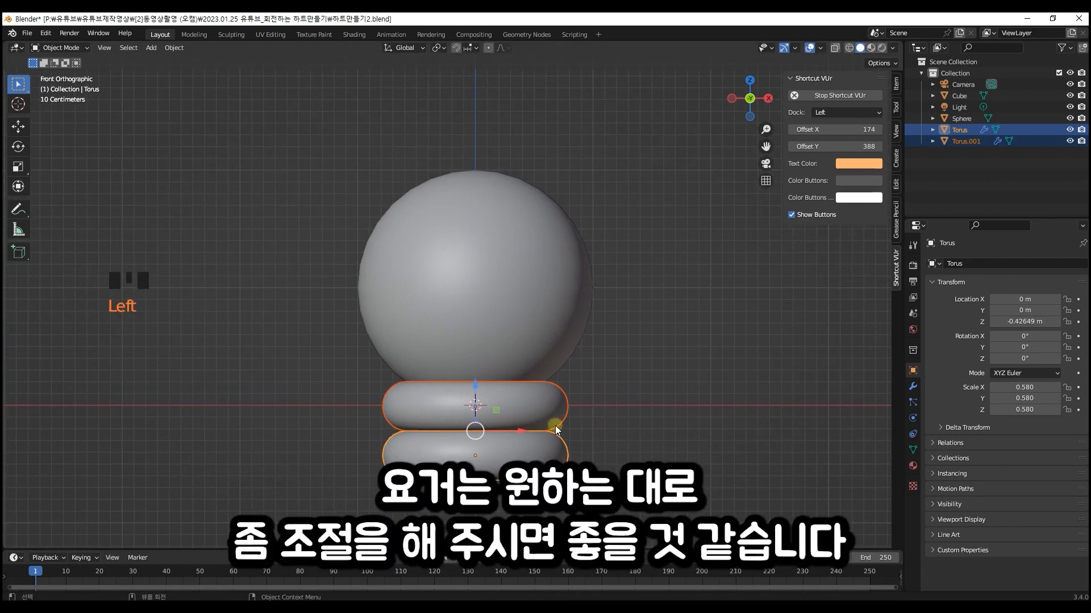
{"action": "key", "text": "s"}
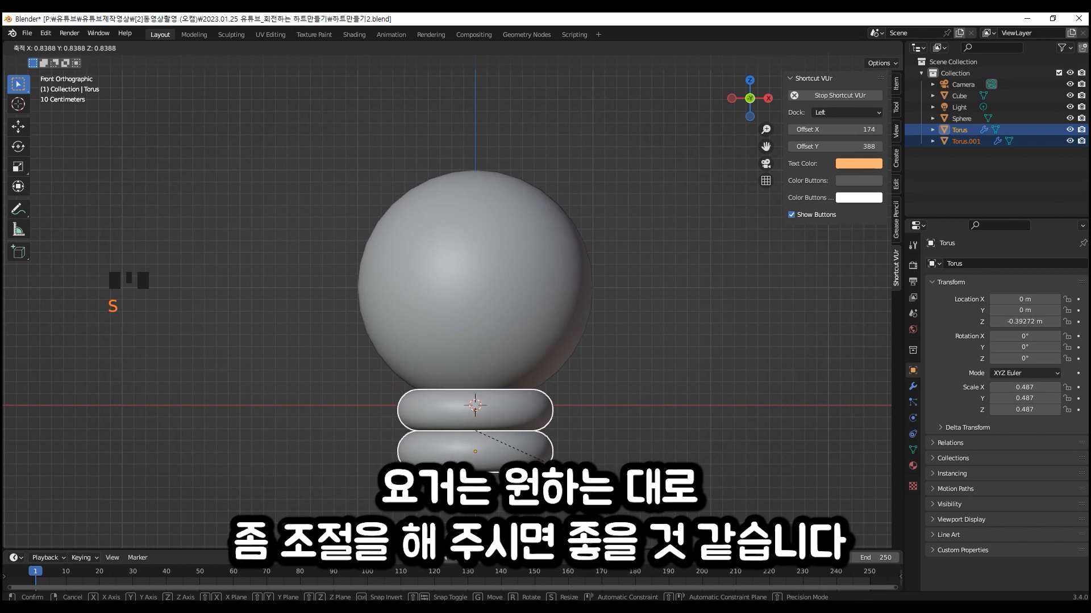
{"action": "left_click", "coordinate": [571, 473]}
{"action": "left_click_drag", "start_coordinate": [478, 383], "coordinate": [479, 379]}
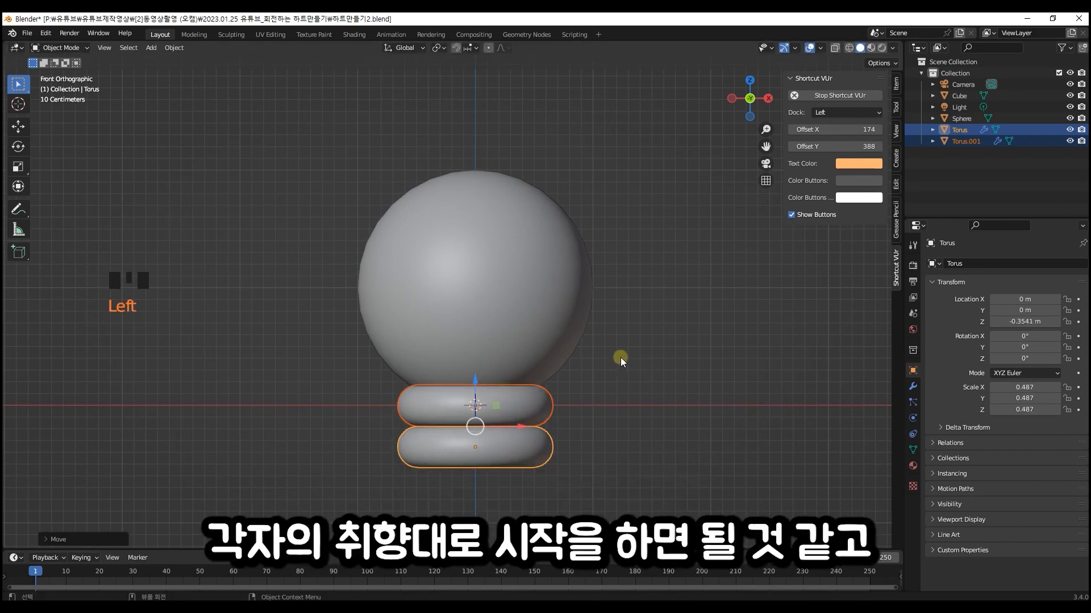
- Select the heart, sphere and both tori and raise them together until the lower torus sits at Z about 0.186 m
{"action": "left_click_drag", "start_coordinate": [619, 469], "coordinate": [352, 258]}
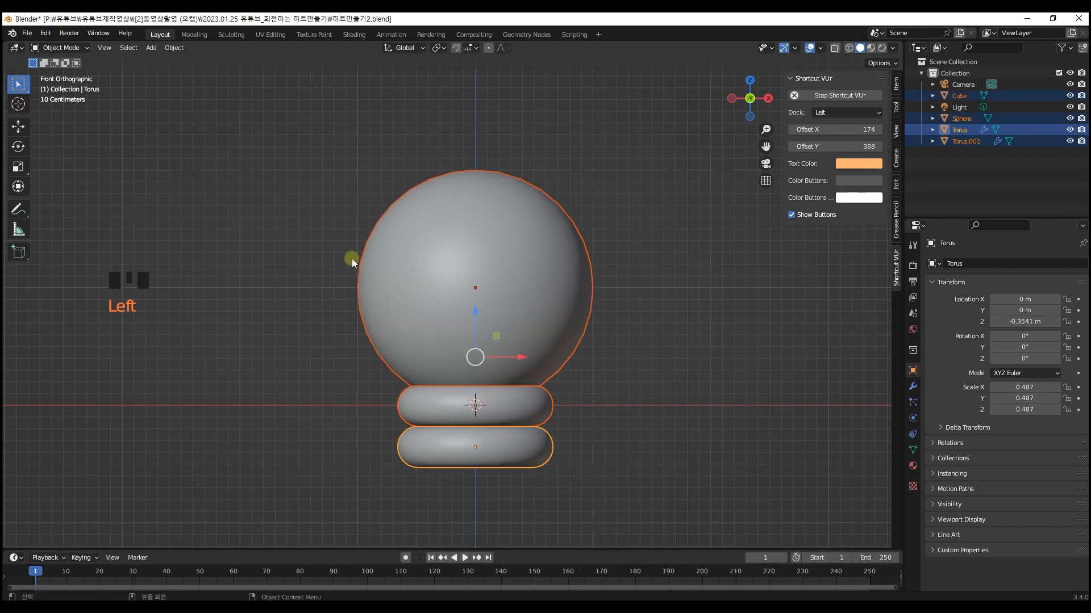
{"action": "left_click_drag", "start_coordinate": [646, 459], "coordinate": [343, 186]}
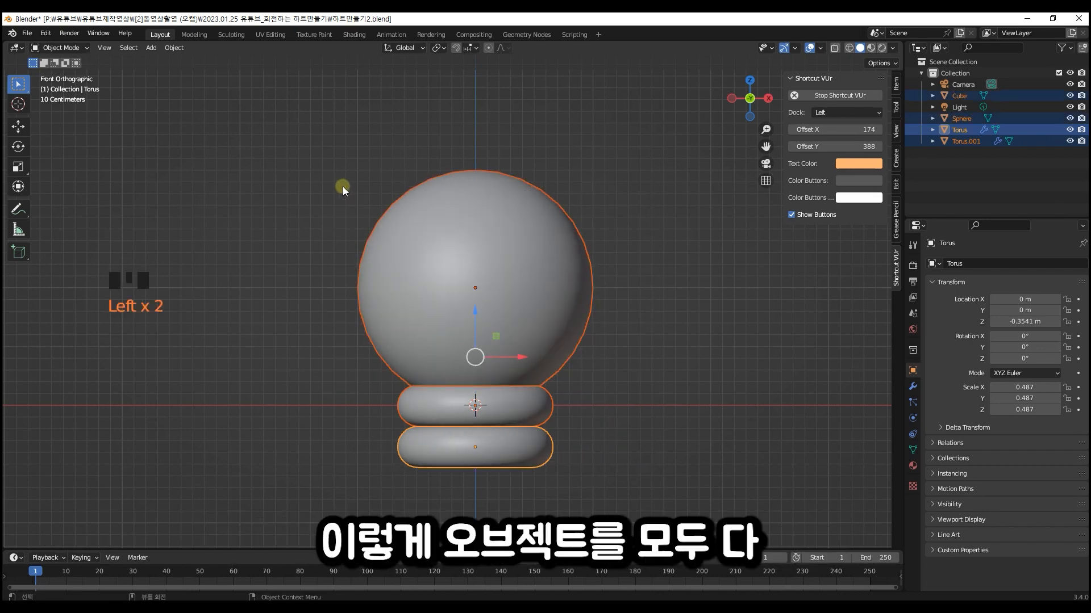
{"action": "left_click_drag", "start_coordinate": [475, 313], "coordinate": [490, 211]}
{"action": "left_click", "coordinate": [383, 323]}
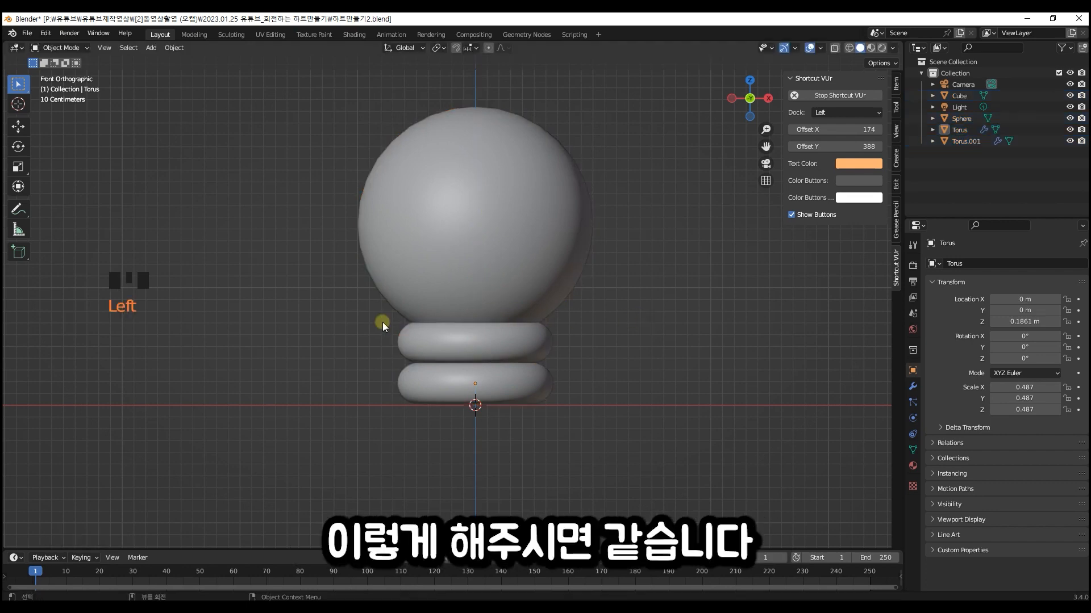
{"action": "middle_click_drag", "start_coordinate": [563, 305], "coordinate": [585, 358], "text": "shift"}
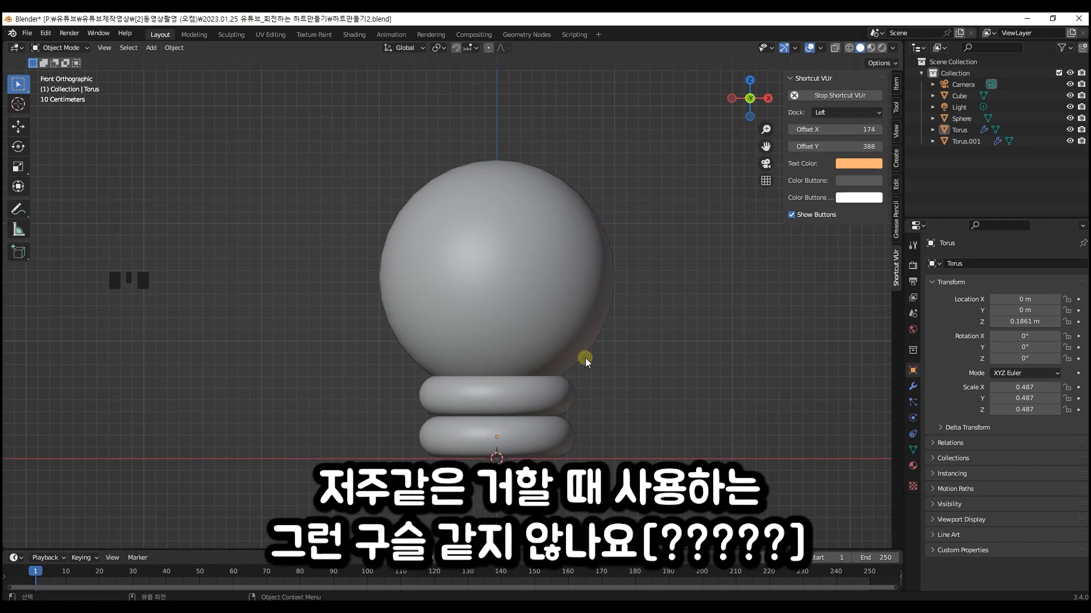
- Add a plane at the origin as the floor and scale it up uniformly by a factor of about 20
{"action": "middle_click_drag", "start_coordinate": [585, 358], "coordinate": [554, 404]}
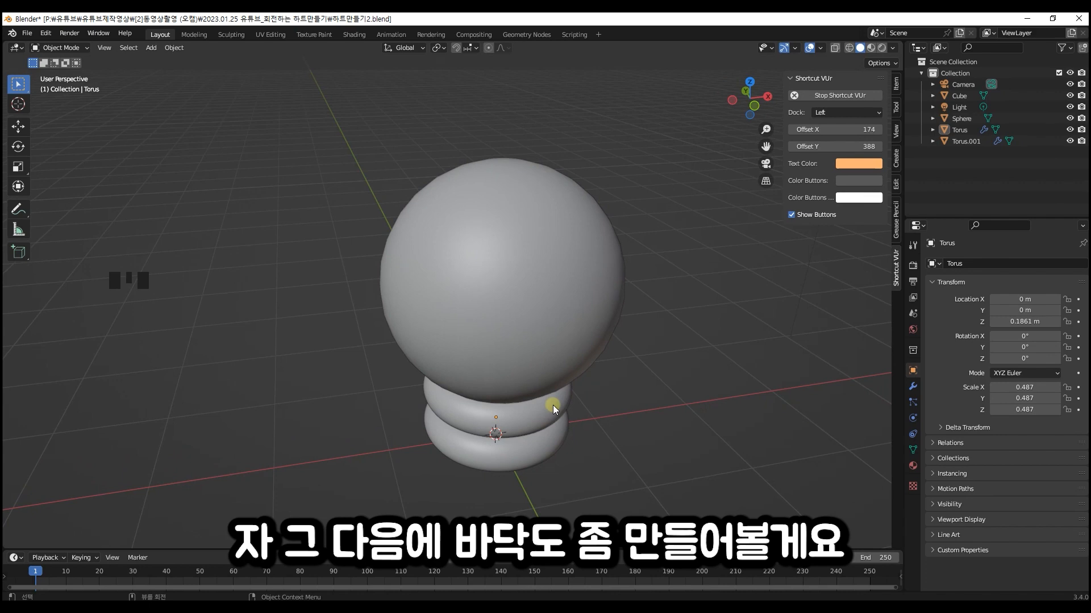
{"action": "scroll", "coordinate": [556, 420], "scroll_direction": "down", "scroll_amount": 6}
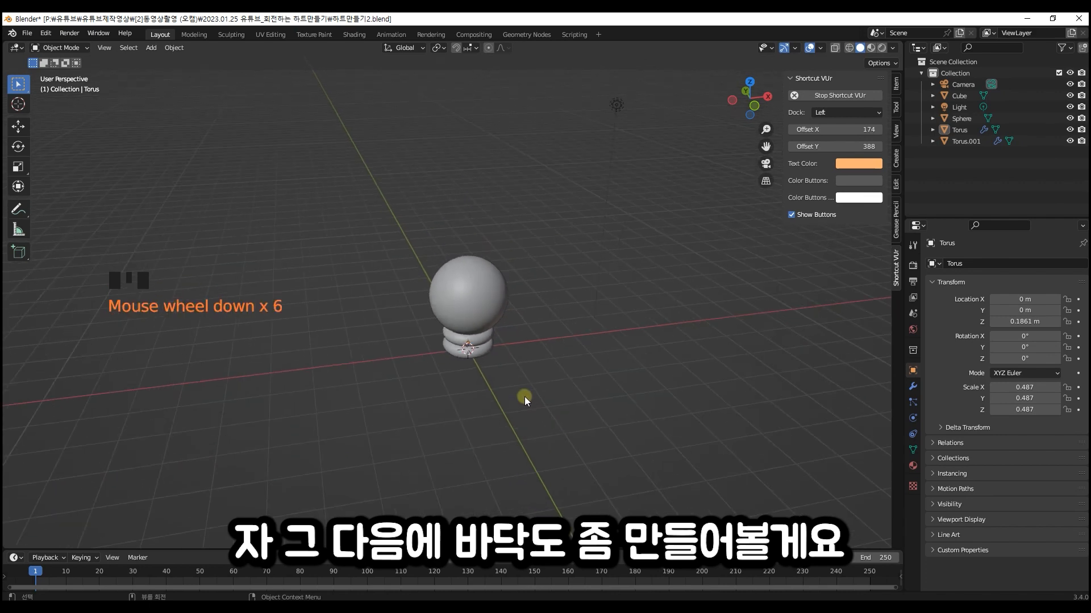
{"action": "scroll", "coordinate": [509, 387], "scroll_direction": "down", "scroll_amount": 1}
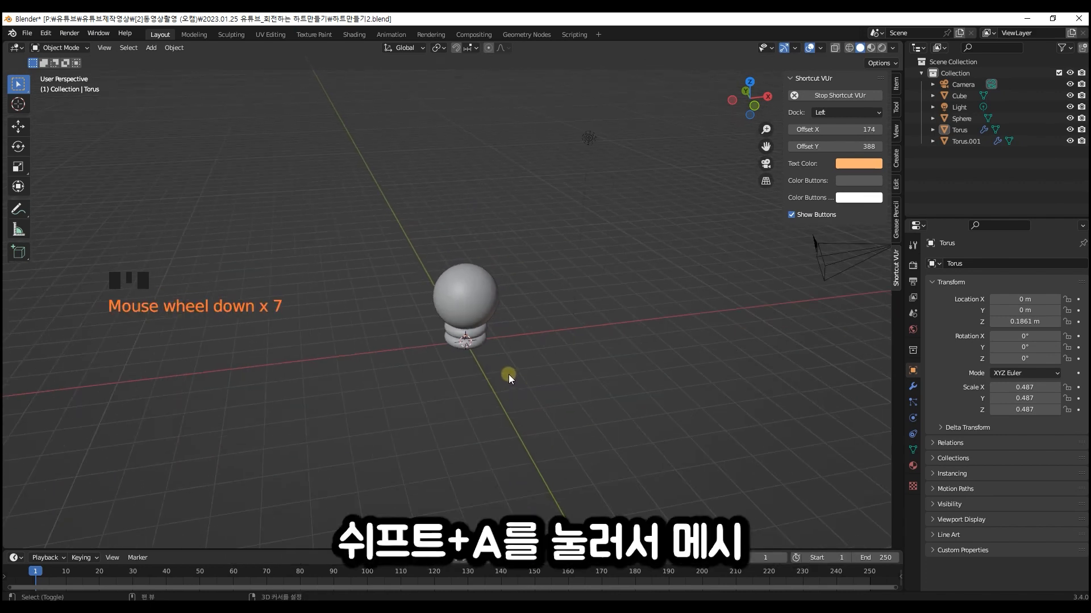
{"action": "key", "text": "shift+a"}
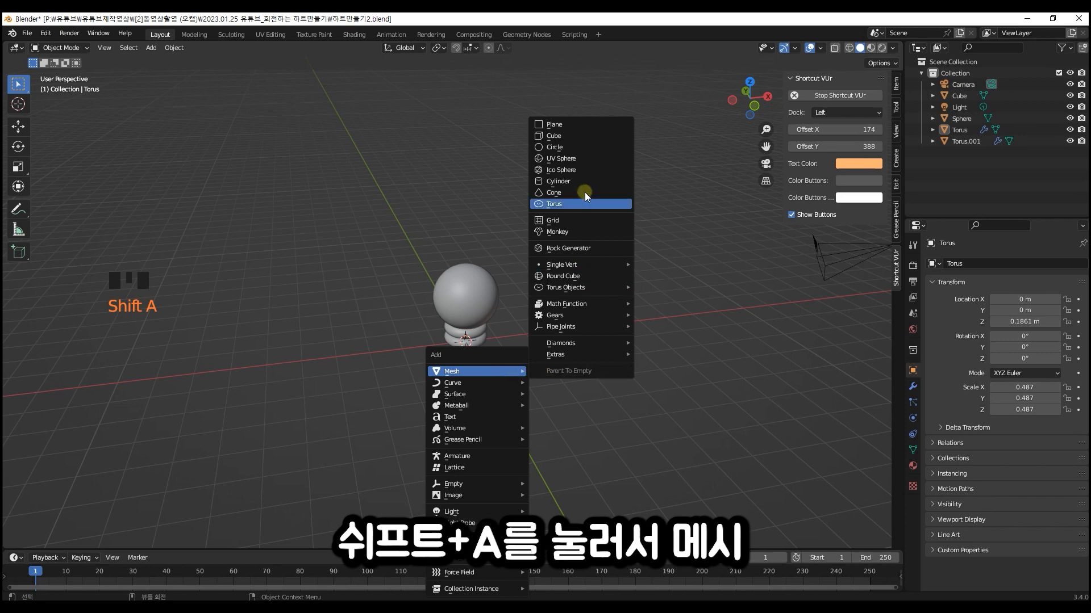
{"action": "left_click", "coordinate": [583, 125]}
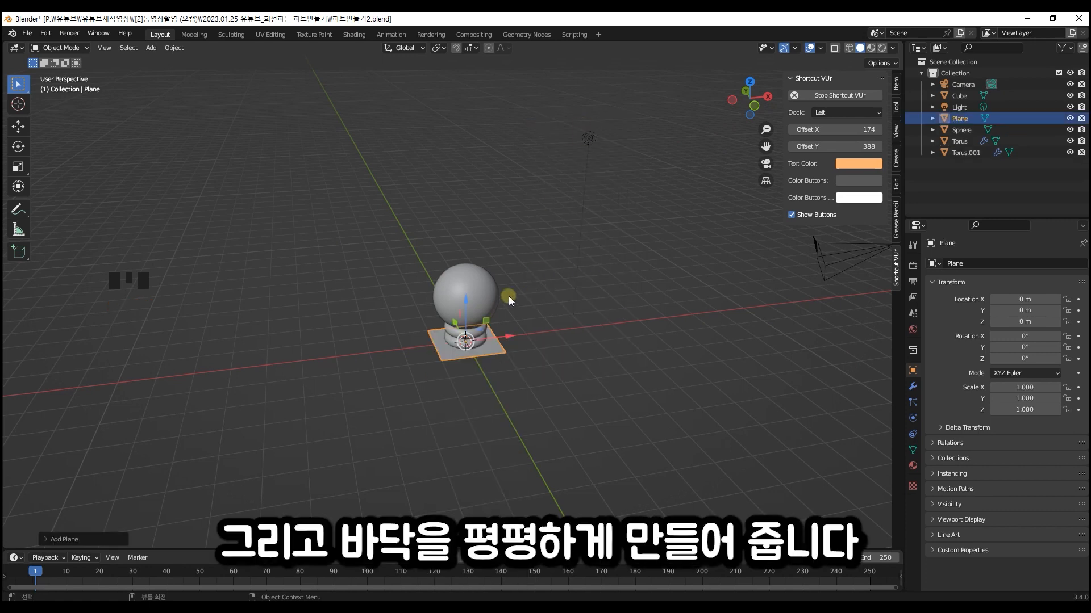
{"action": "key", "text": "s"}
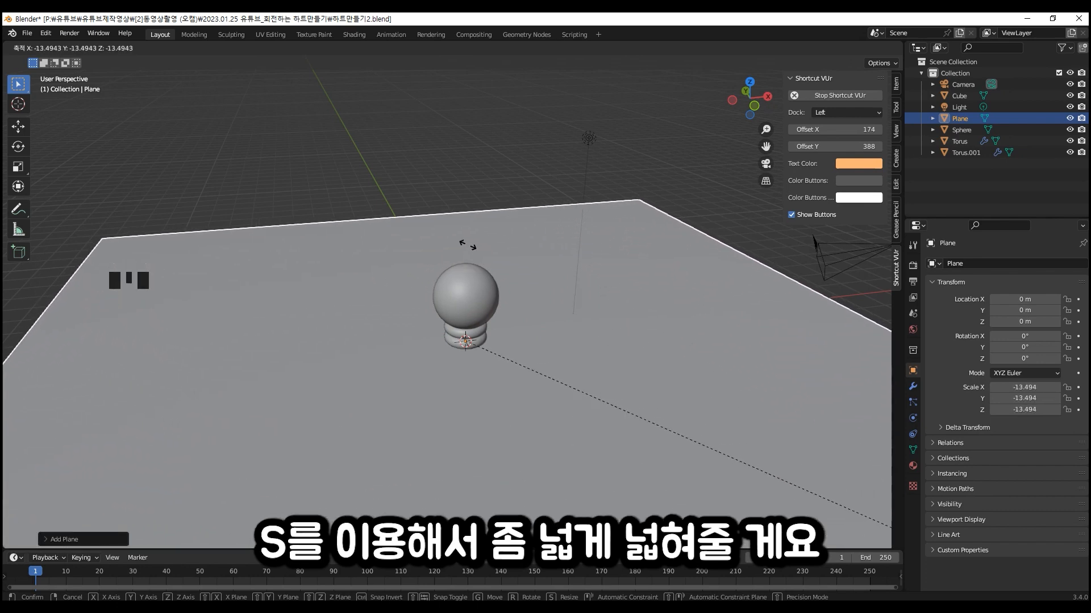
{"action": "left_click", "coordinate": [12, 430]}
- Add a Subdivision Surface modifier to the sphere to make it rounder
{"action": "scroll", "coordinate": [470, 371], "scroll_direction": "up", "scroll_amount": 6}
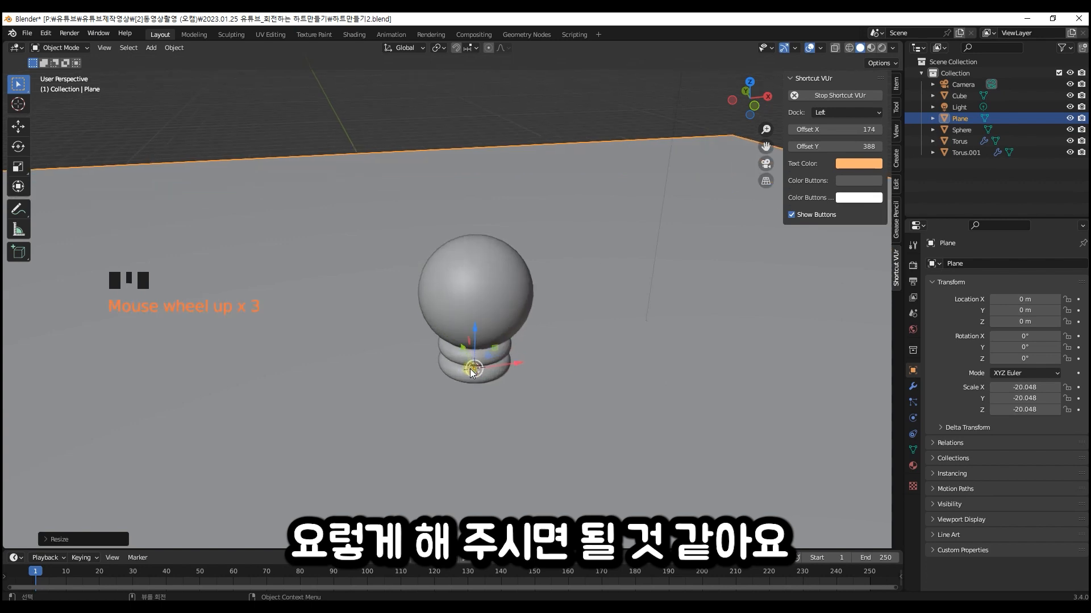
{"action": "mouse_move", "coordinate": [502, 383]}
{"action": "middle_mouse_down"}
{"action": "mouse_move", "coordinate": [515, 336]}
{"action": "mouse_move", "coordinate": [551, 345]}
{"action": "mouse_move", "coordinate": [551, 361]}
{"action": "mouse_move", "coordinate": [509, 382]}
{"action": "middle_mouse_up"}
{"action": "left_click", "coordinate": [506, 304]}
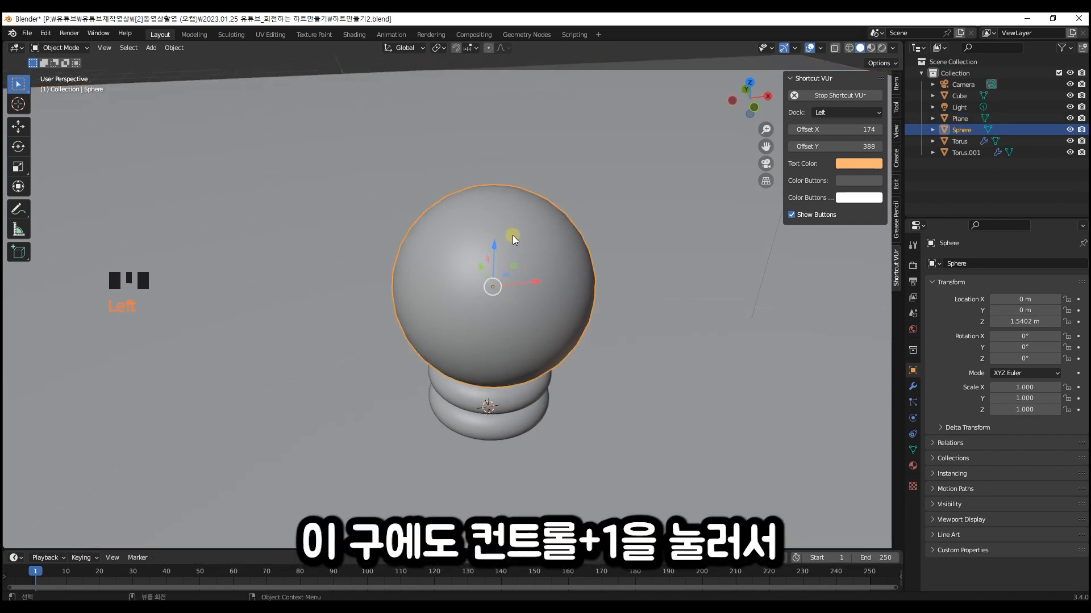
{"action": "key", "text": "ctrl+1"}
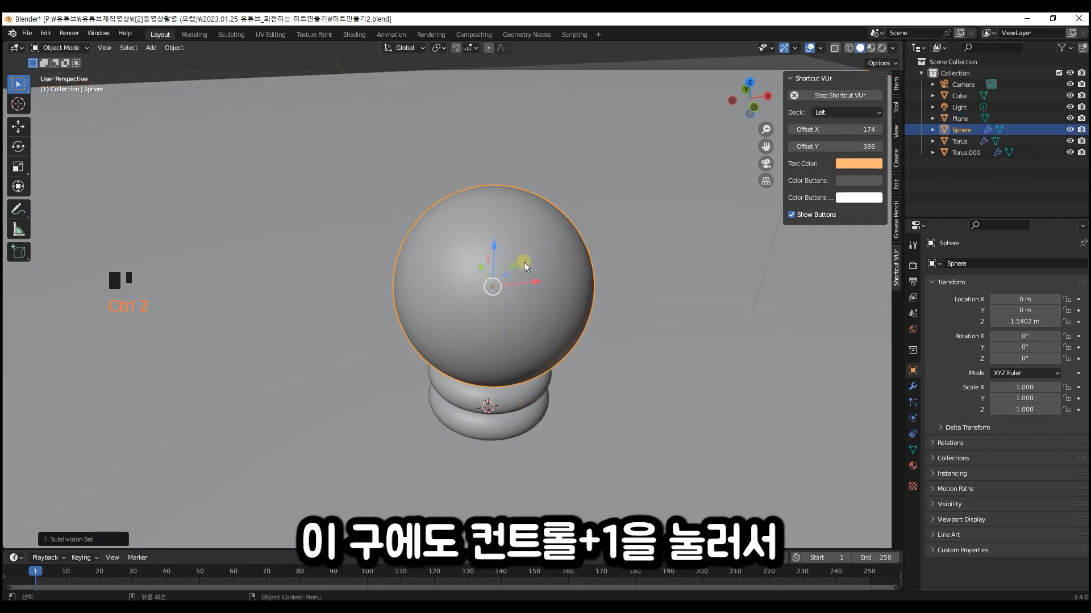
{"action": "scroll", "coordinate": [523, 262], "scroll_direction": "up", "scroll_amount": 3}
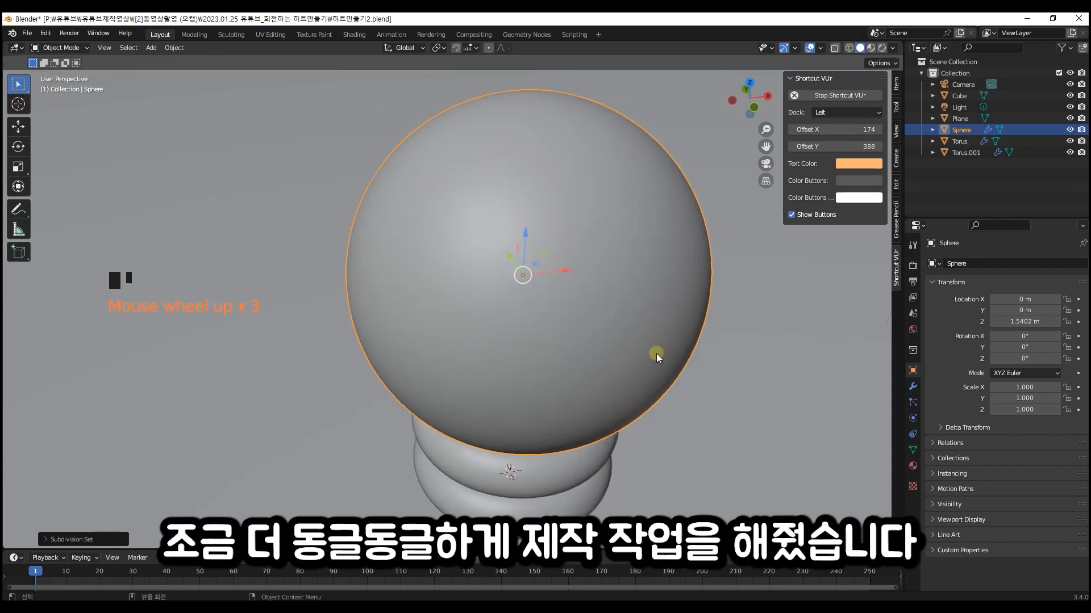
{"action": "middle_click_drag", "start_coordinate": [577, 400], "coordinate": [549, 364]}
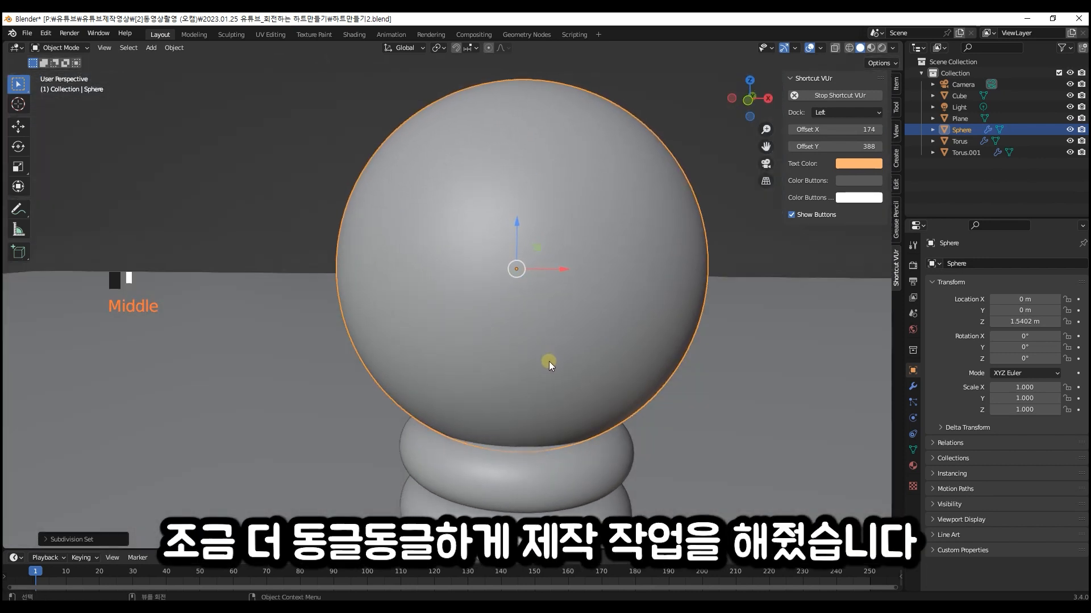
- Switch the viewport to rendered shading and frame the sphere with its pedestal and shadow
{"action": "left_click", "coordinate": [882, 50]}
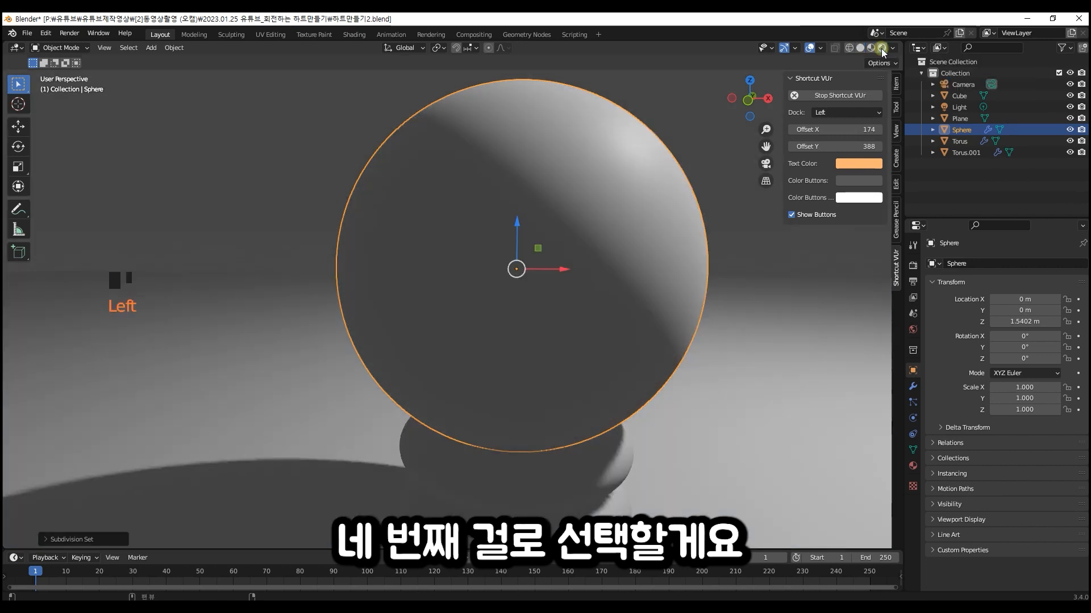
{"action": "scroll", "coordinate": [656, 279], "scroll_direction": "down", "scroll_amount": 5}
{"action": "middle_click_drag", "start_coordinate": [589, 260], "coordinate": [581, 323], "text": "shift"}
{"action": "middle_click_drag", "start_coordinate": [633, 266], "coordinate": [618, 351], "text": "shift"}
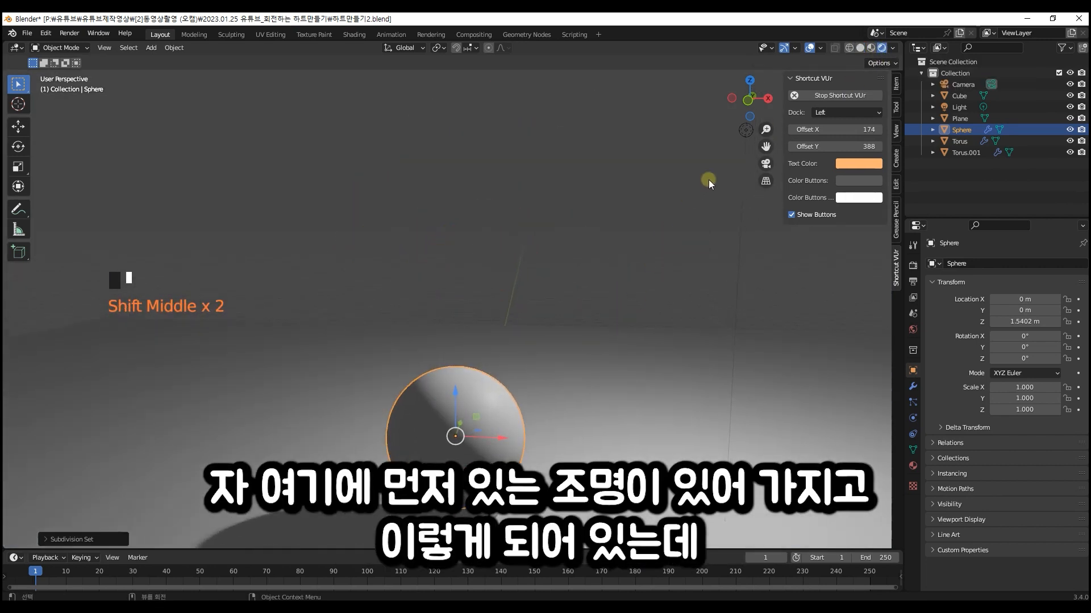
{"action": "middle_click_drag", "start_coordinate": [527, 442], "coordinate": [490, 311], "text": "shift"}
{"action": "scroll", "coordinate": [630, 386], "scroll_direction": "up", "scroll_amount": 2}
{"action": "mouse_move", "coordinate": [585, 349]}
{"action": "middle_mouse_down"}
{"action": "mouse_move", "coordinate": [573, 353]}
{"action": "mouse_move", "coordinate": [589, 335]}
{"action": "mouse_move", "coordinate": [606, 354]}
{"action": "middle_mouse_up"}
- Give the floor plane a new material with a light orange-yellow base color
{"action": "left_click", "coordinate": [601, 298]}
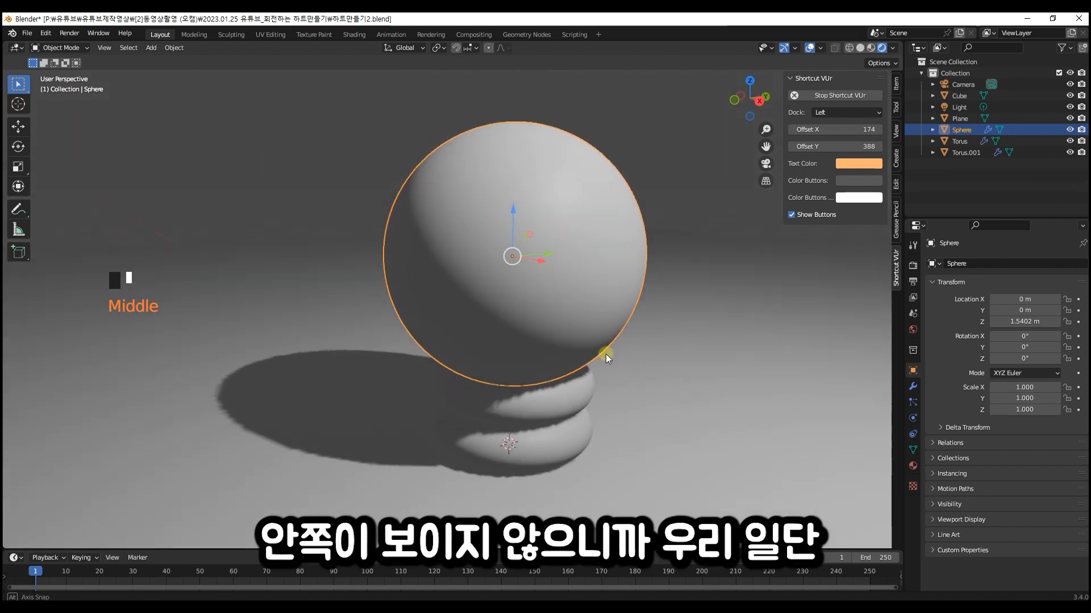
{"action": "left_click", "coordinate": [576, 397]}
{"action": "left_click", "coordinate": [577, 428]}
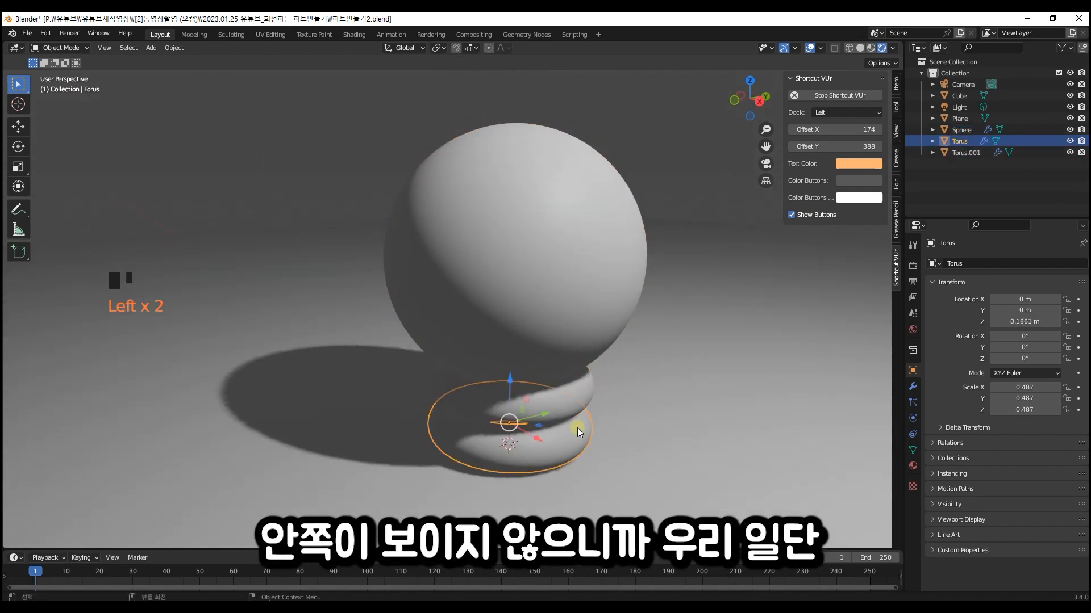
{"action": "left_click", "coordinate": [683, 422]}
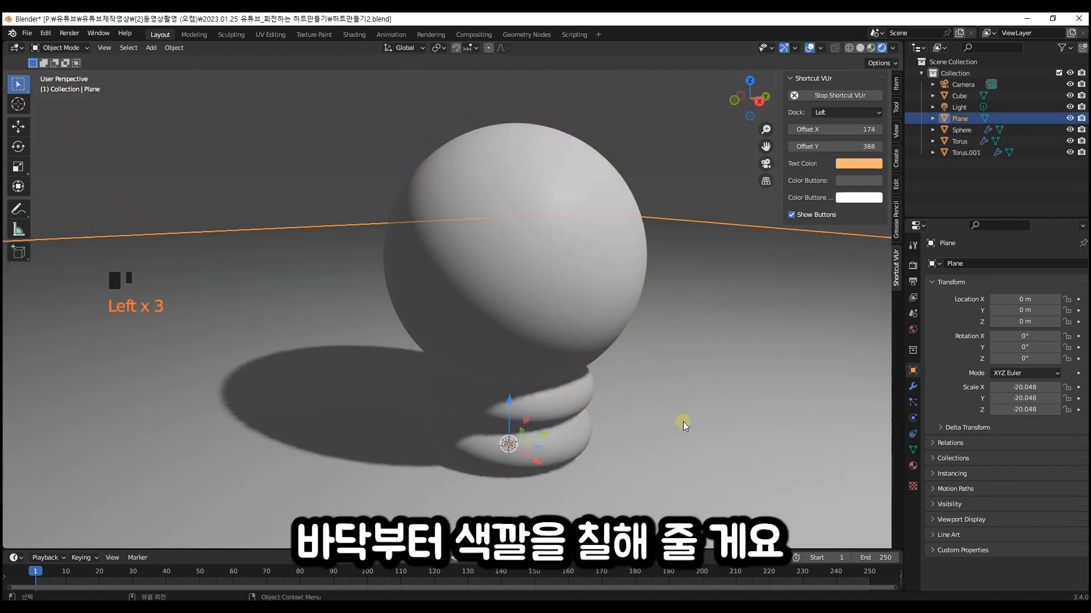
{"action": "left_click", "coordinate": [912, 467]}
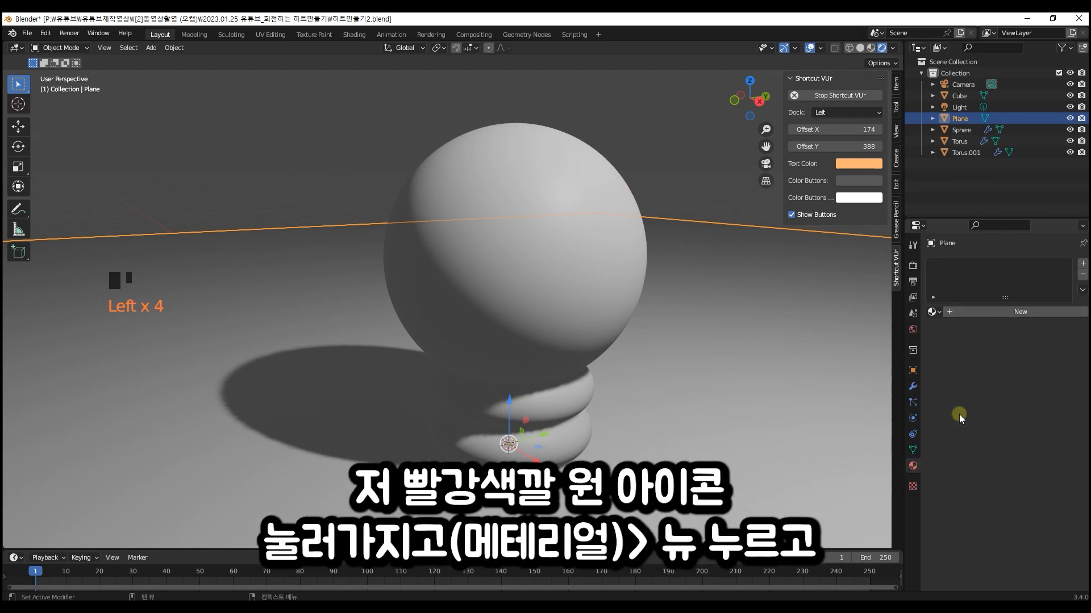
{"action": "left_click", "coordinate": [987, 314]}
{"action": "left_click", "coordinate": [1031, 433]}
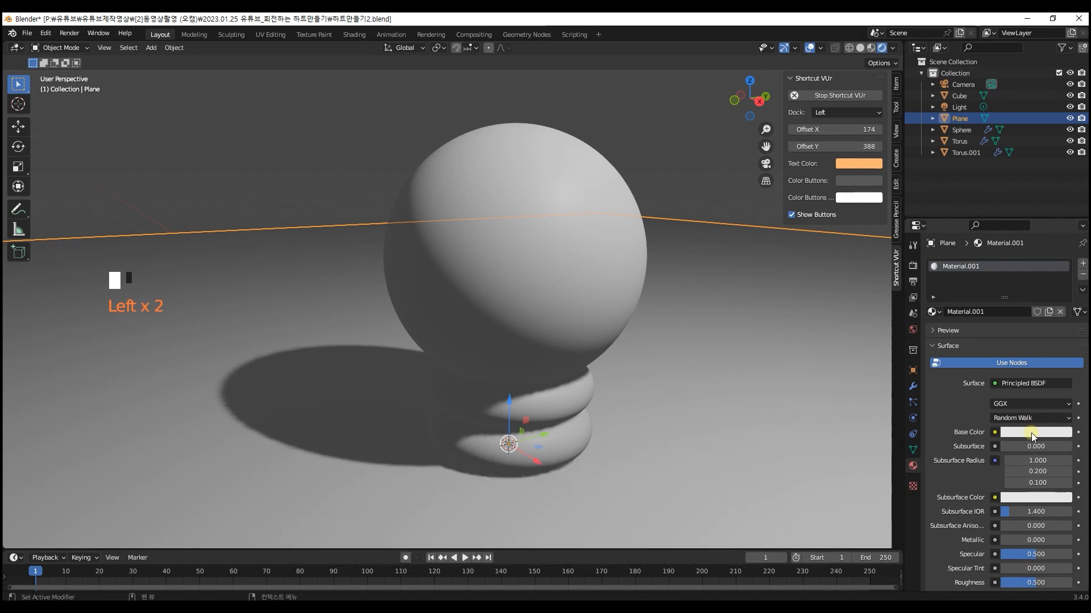
{"action": "left_click", "coordinate": [1007, 334]}
{"action": "left_click_drag", "start_coordinate": [1007, 334], "coordinate": [1004, 328]}
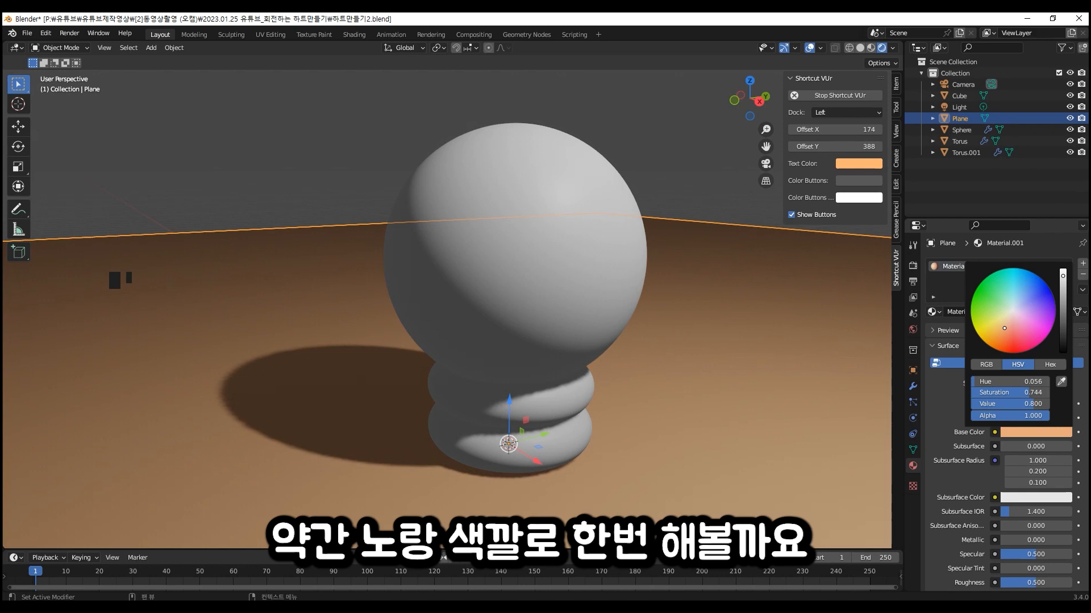
{"action": "left_click_drag", "start_coordinate": [1003, 329], "coordinate": [1001, 326]}
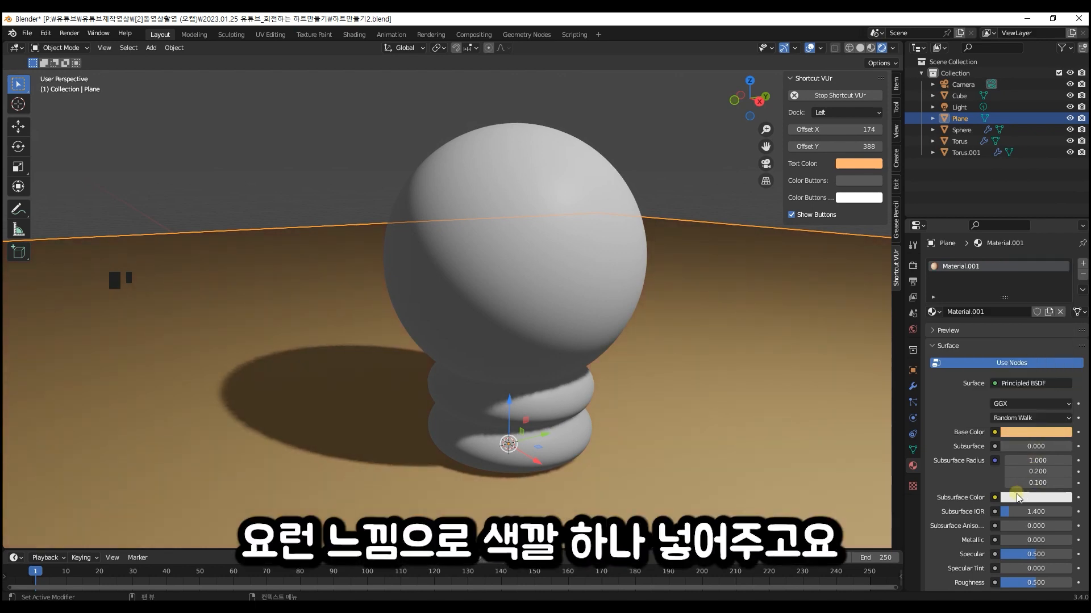
- Give the lower torus a new material with a dark brown base color and a roughness of 1.000
{"action": "left_click", "coordinate": [557, 407]}
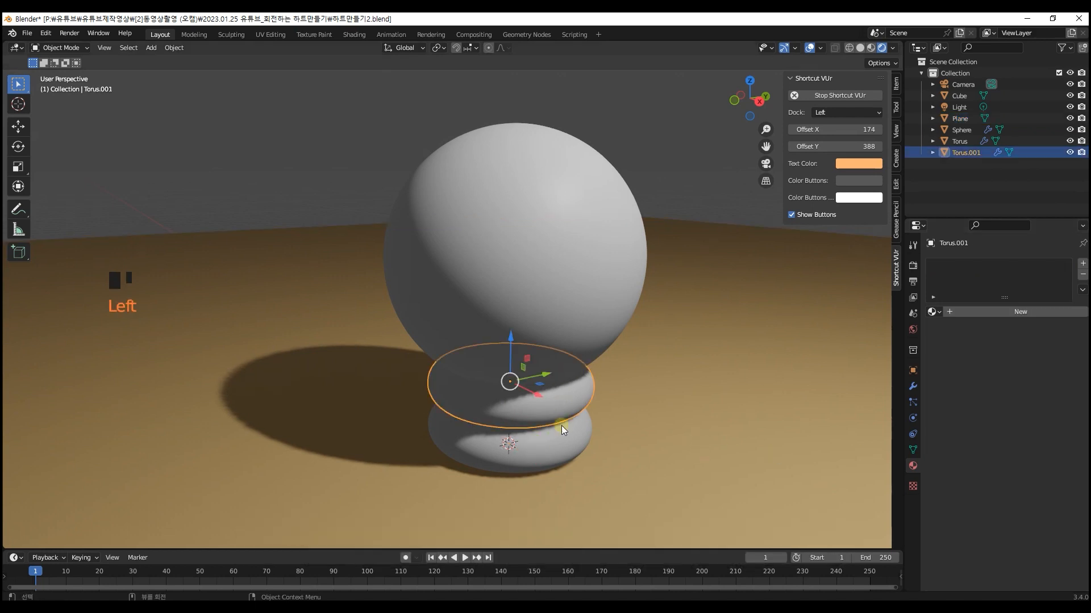
{"action": "left_click", "coordinate": [556, 447]}
{"action": "left_click", "coordinate": [995, 314]}
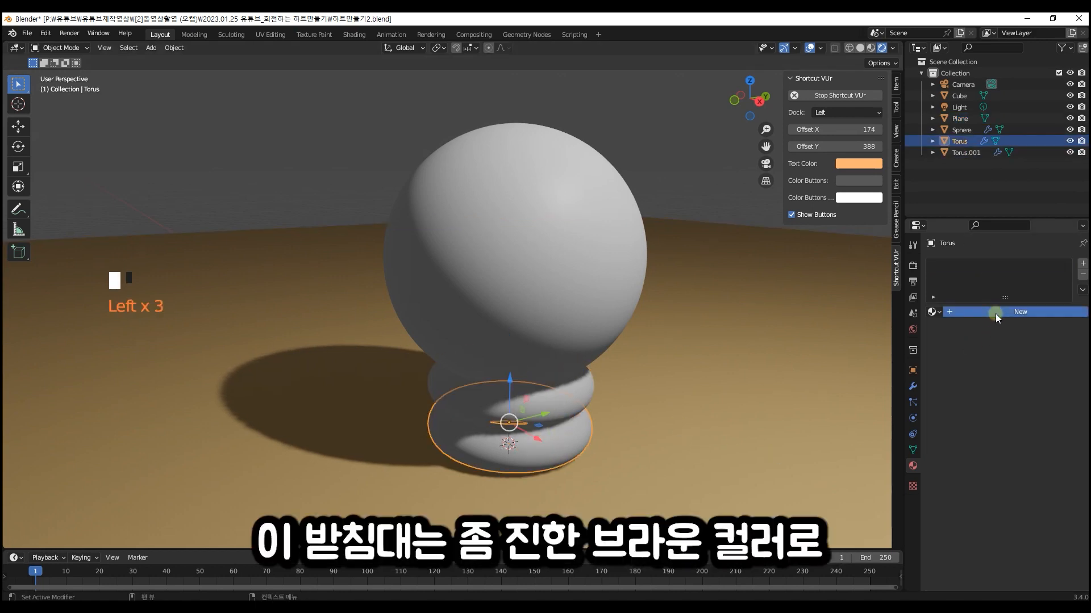
{"action": "left_click", "coordinate": [1028, 433]}
{"action": "left_click_drag", "start_coordinate": [1019, 317], "coordinate": [1005, 328]}
{"action": "left_click_drag", "start_coordinate": [1062, 276], "coordinate": [1062, 320]}
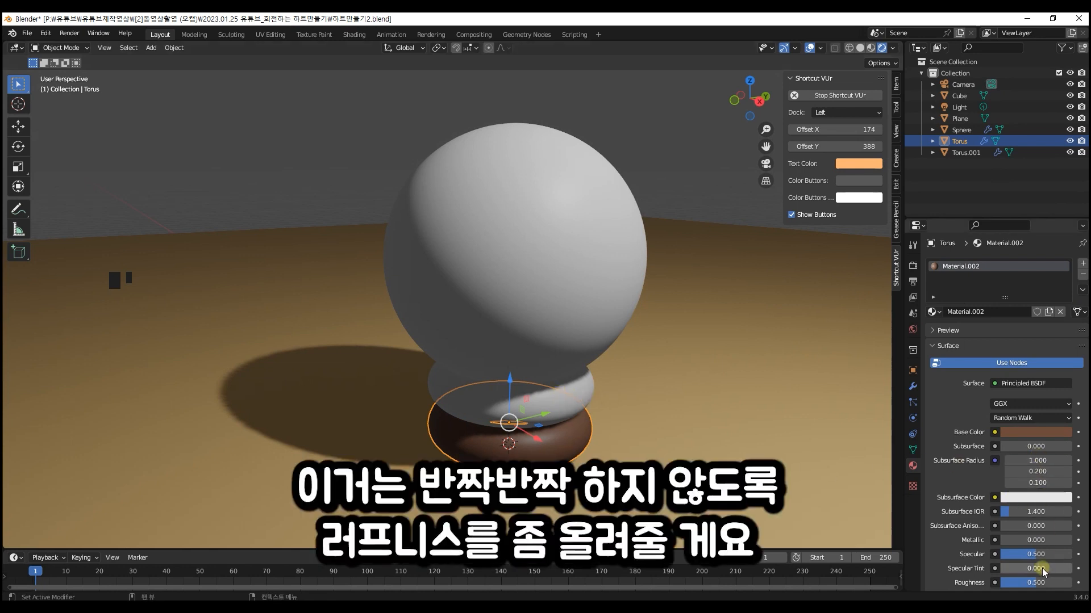
{"action": "left_click_drag", "start_coordinate": [1039, 582], "coordinate": [1072, 582]}
- Assign the lower torus's brown material, Material.002, to the upper torus
{"action": "left_click", "coordinate": [558, 411]}
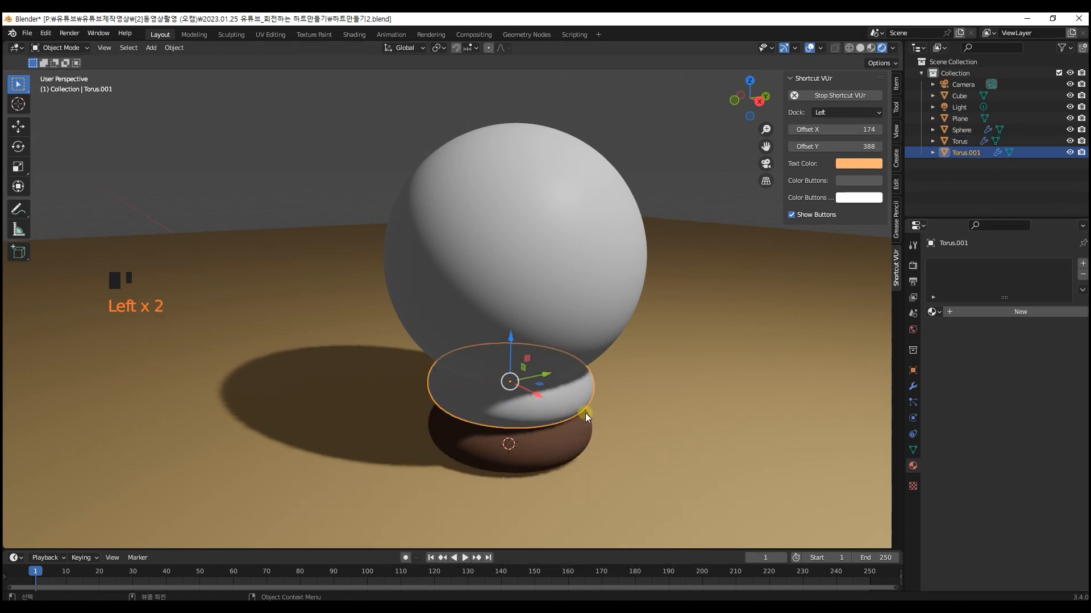
{"action": "left_click", "coordinate": [933, 312]}
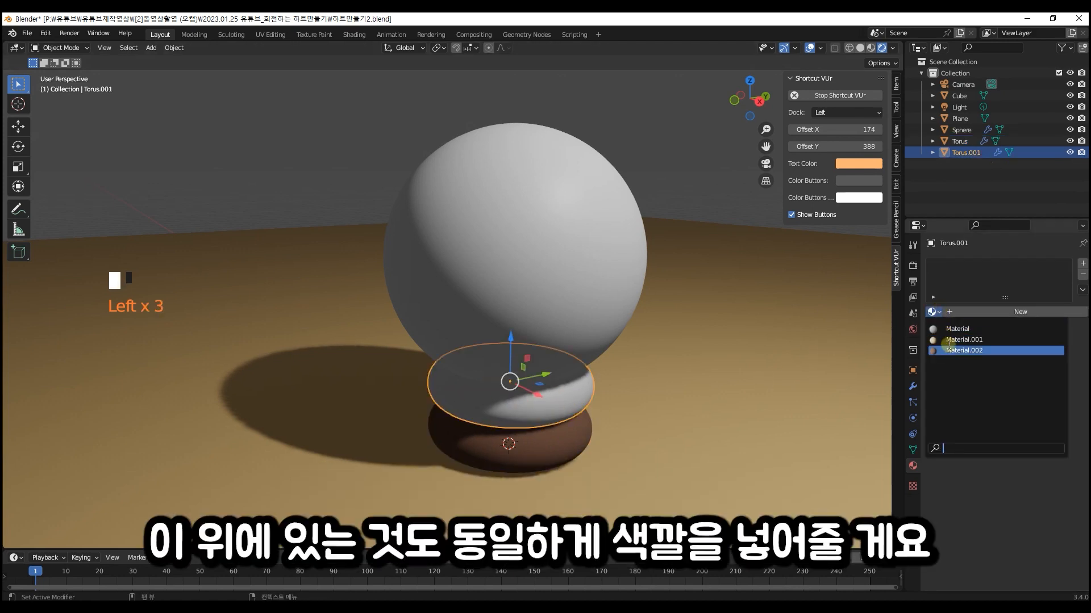
{"action": "left_click", "coordinate": [964, 351]}
- Rename the floor plane's material as 바닥
{"action": "left_click", "coordinate": [668, 380]}
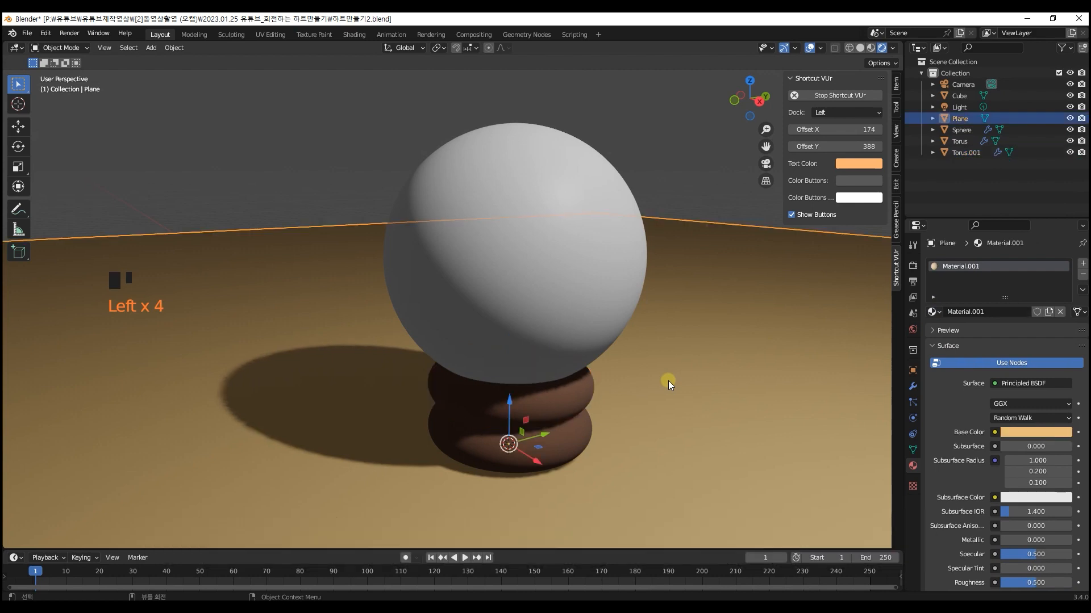
{"action": "left_click", "coordinate": [972, 264]}
{"action": "double_click", "coordinate": [972, 265]}
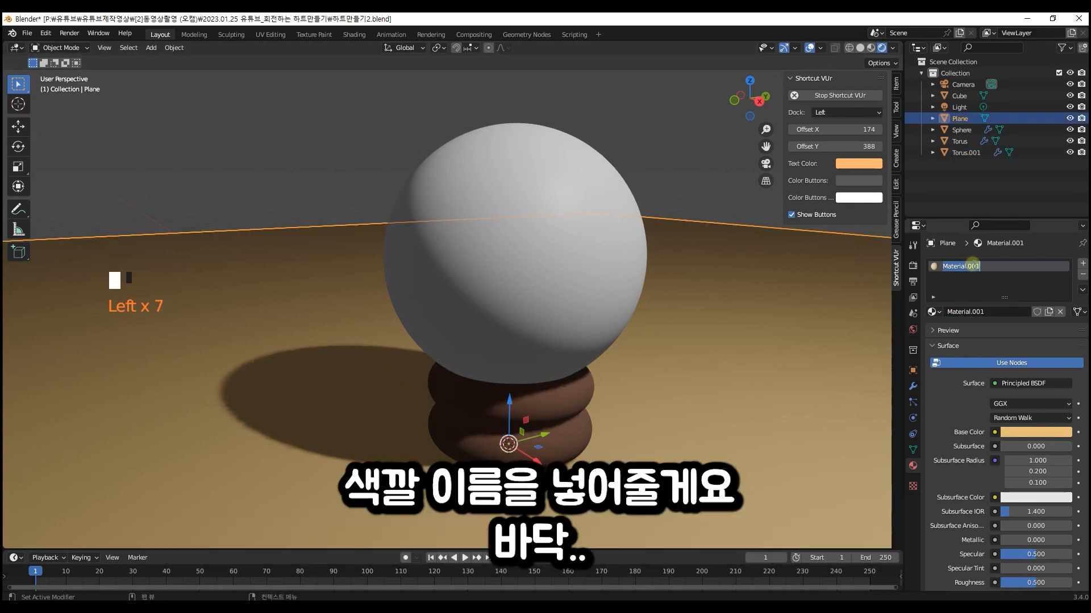
{"action": "type", "text": "qke"}
{"action": "key", "text": "BackSpace"}
{"action": "key", "text": "BackSpace"}
{"action": "key", "text": "BackSpace"}
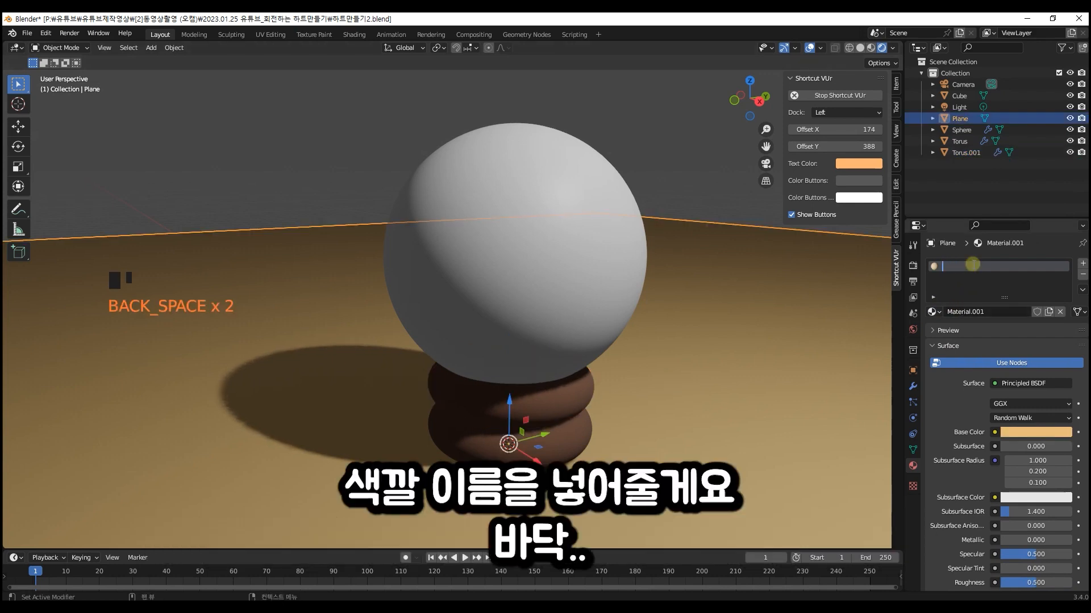
{"action": "key", "text": "Return"}
- Rename the brown material shared by the tori as 받침대
{"action": "left_click", "coordinate": [530, 405]}
{"action": "left_click", "coordinate": [954, 272]}
{"action": "double_click", "coordinate": [954, 270]}
{"action": "type", "text": "바침"}
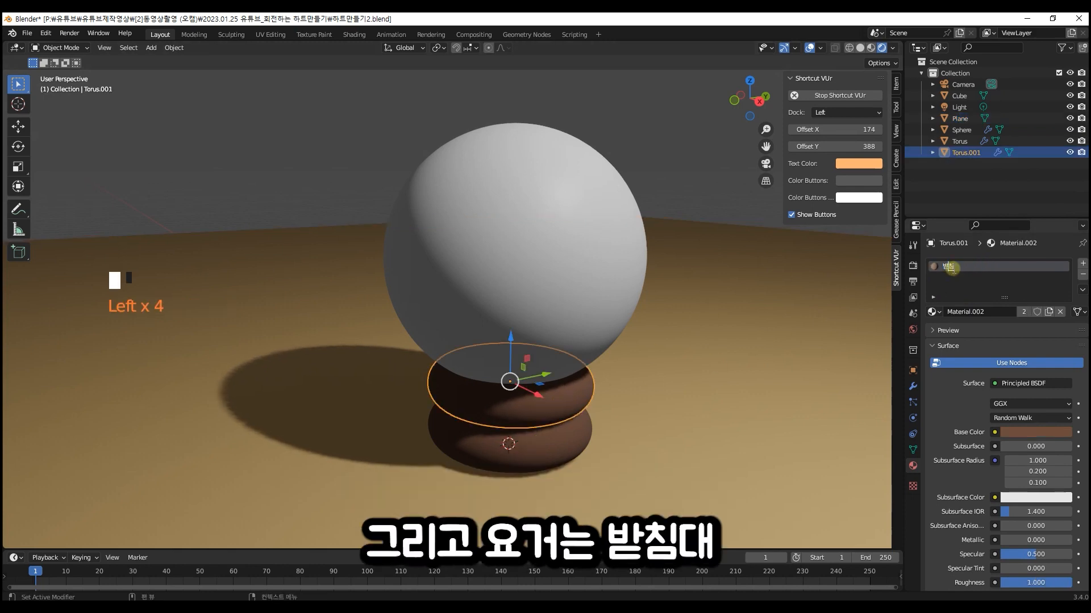
{"action": "type", "text": "대"}
{"action": "key", "text": "Return"}
- Give the sphere a new material and rename it 유리
{"action": "left_click", "coordinate": [606, 277]}
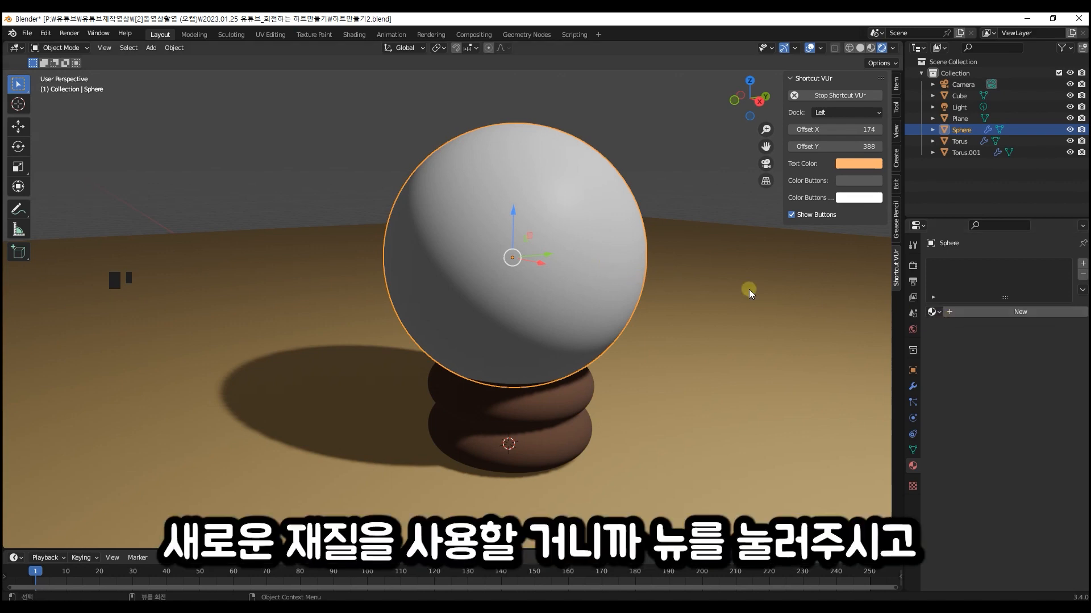
{"action": "left_click", "coordinate": [1027, 314]}
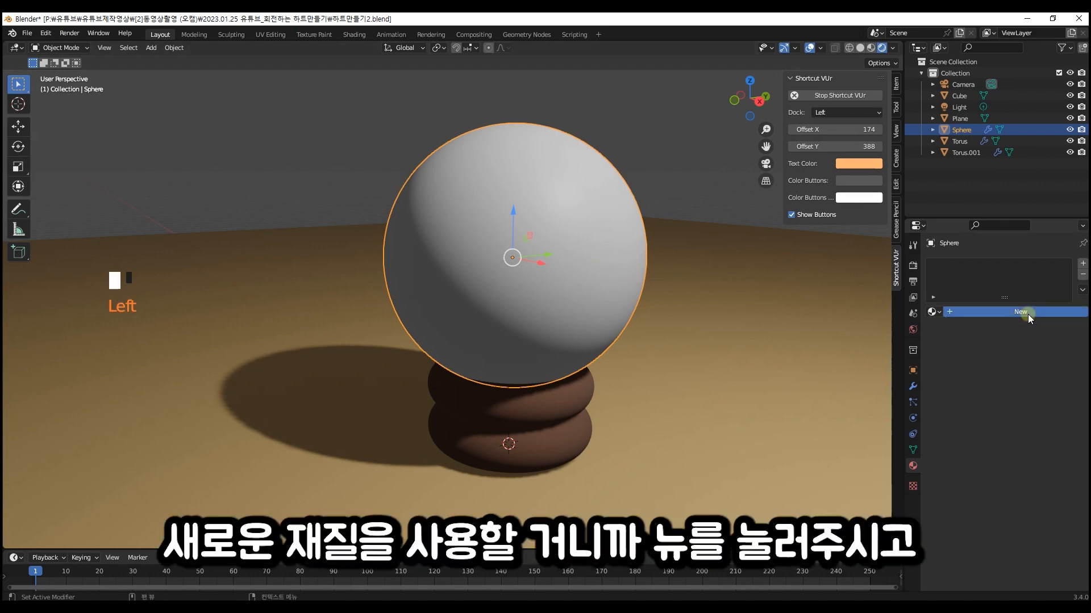
{"action": "left_click", "coordinate": [981, 260]}
{"action": "left_click", "coordinate": [980, 263]}
{"action": "double_click", "coordinate": [980, 263]}
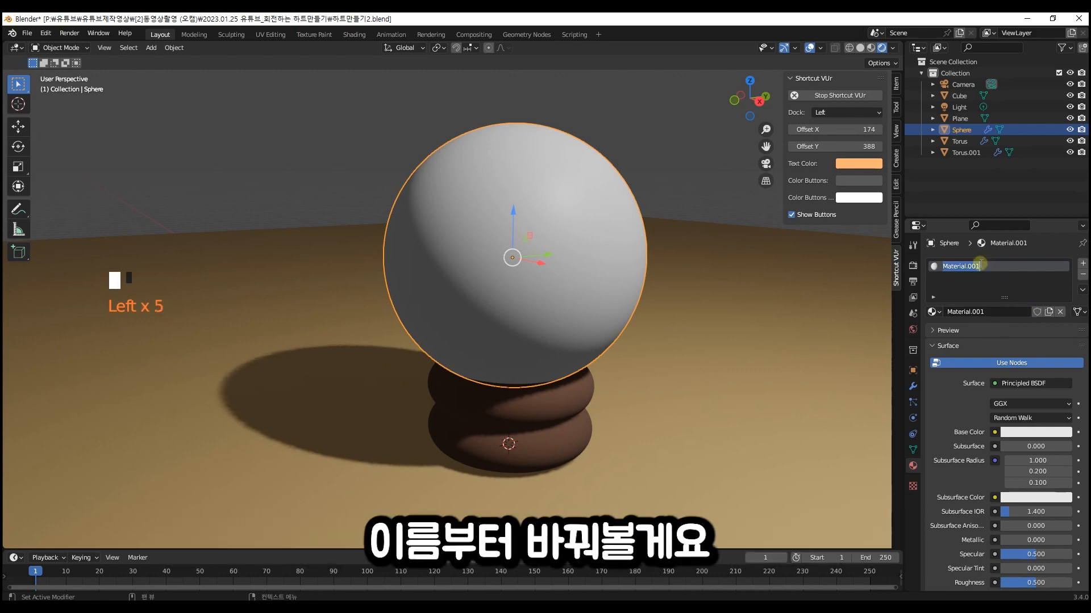
{"action": "type", "text": "유리"}
{"action": "key", "text": "Return"}
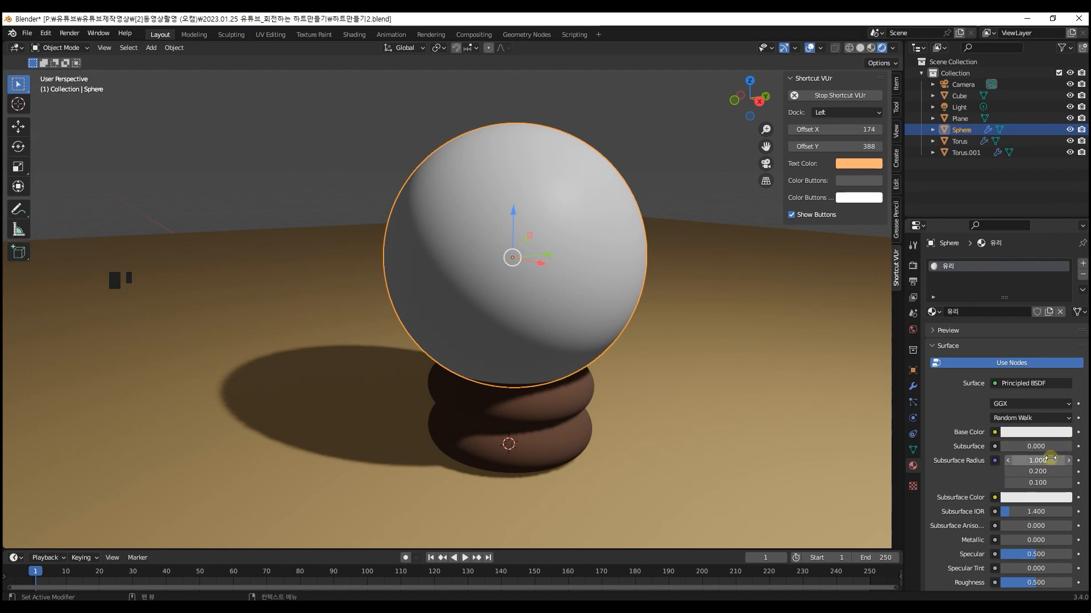
- Change the surface shader of the sphere's 유리 material to Glass BSDF
{"action": "left_click", "coordinate": [1031, 384]}
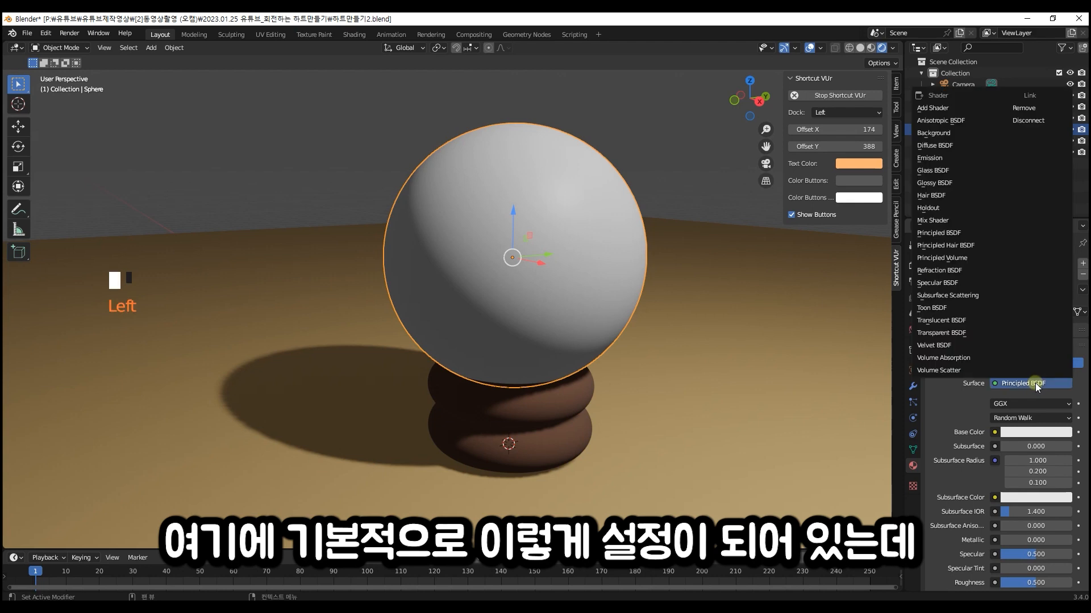
{"action": "left_click", "coordinate": [965, 170]}
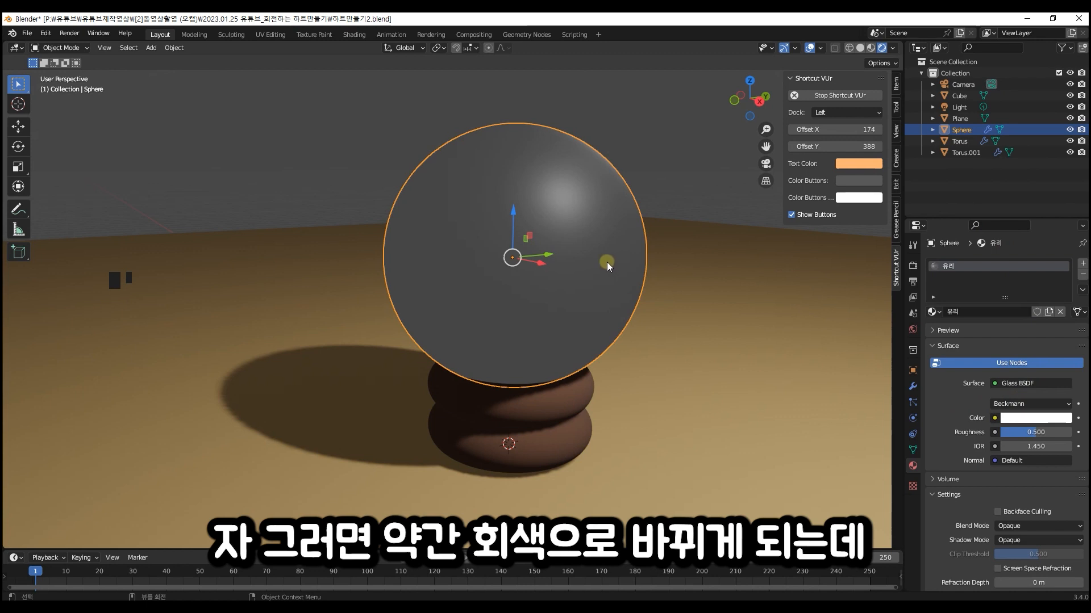
{"action": "middle_click_drag", "start_coordinate": [572, 305], "coordinate": [579, 329]}
{"action": "scroll", "coordinate": [578, 330], "scroll_direction": "up", "scroll_amount": 1}
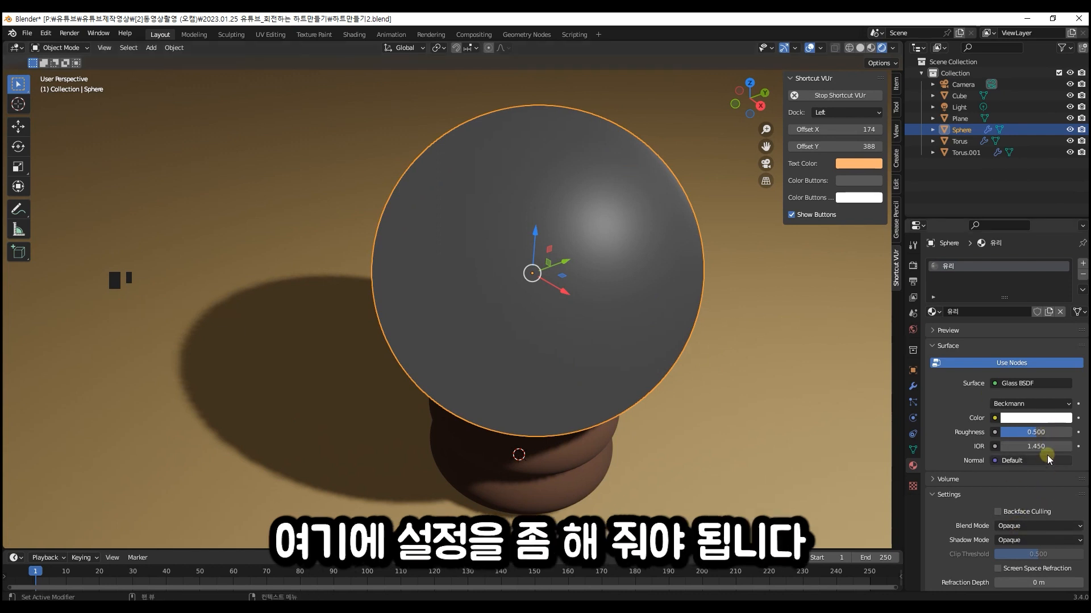
- Enable Screen Space Refraction for the glass material and set its refraction depth to 0.05 m
{"action": "scroll", "coordinate": [1047, 455], "scroll_direction": "down", "scroll_amount": 2}
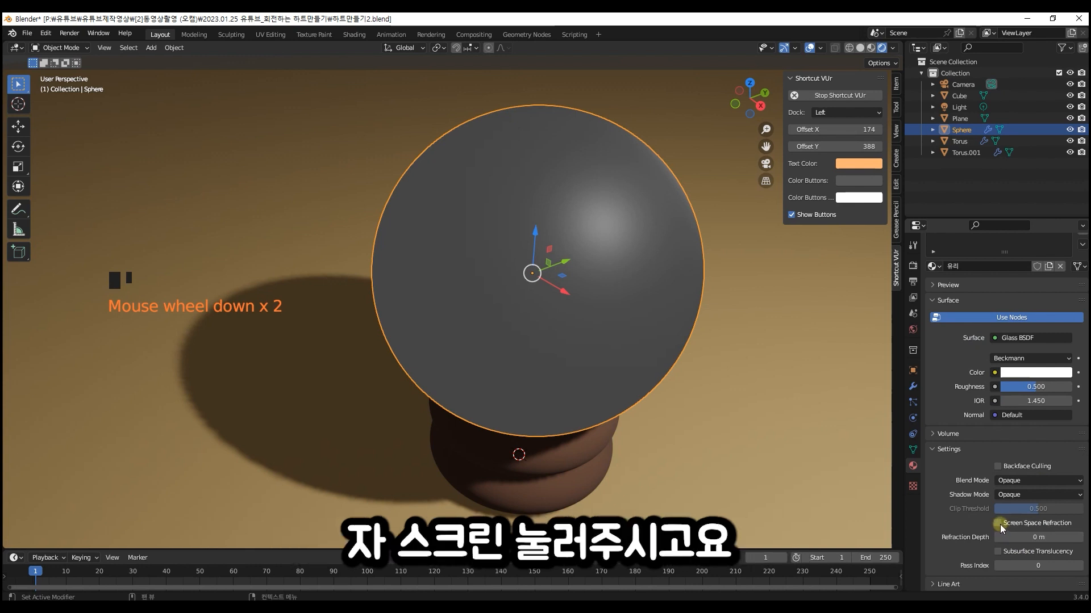
{"action": "left_click", "coordinate": [997, 524]}
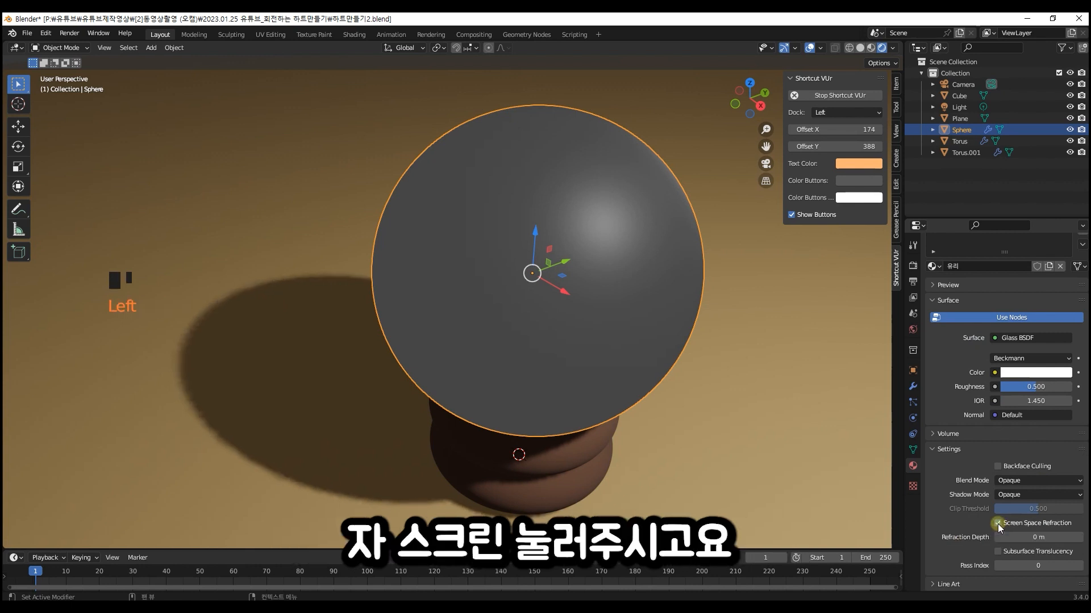
{"action": "left_click", "coordinate": [1040, 537]}
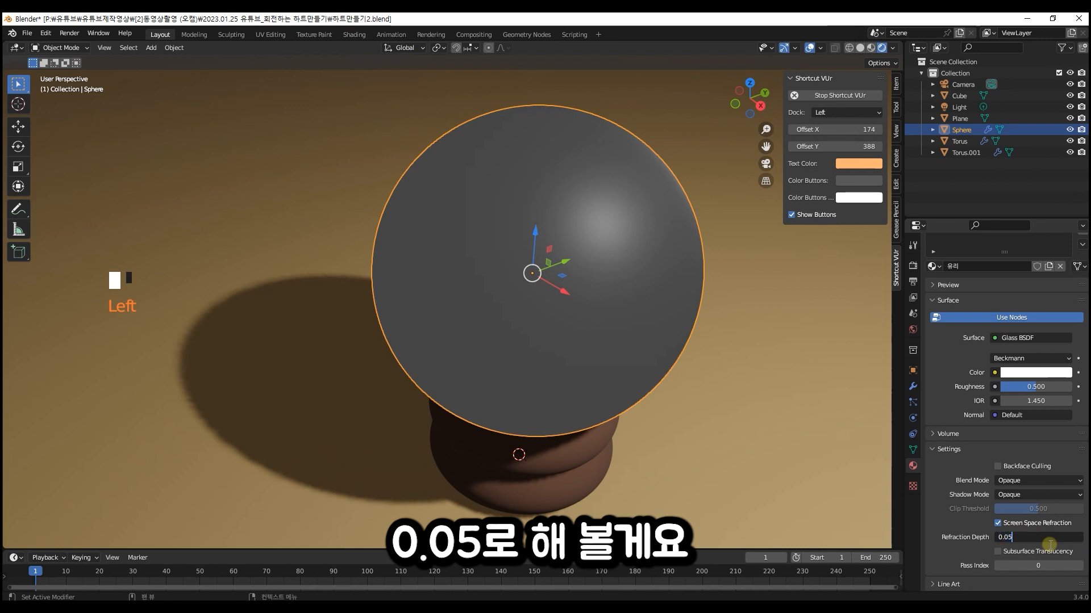
{"action": "type", "text": "0.05"}
{"action": "key", "text": "Return"}
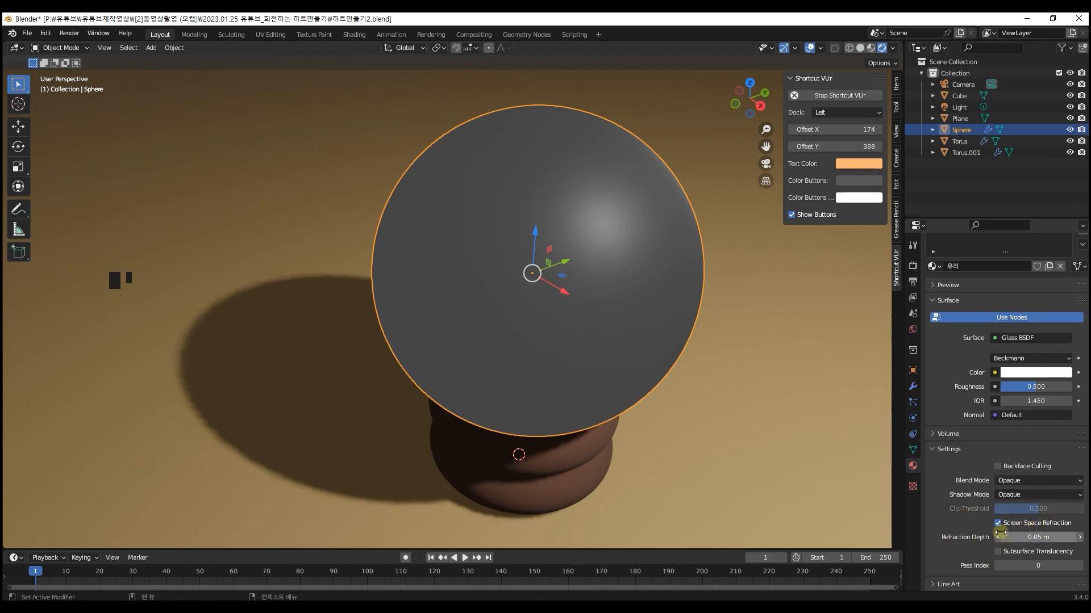
- Enable Ambient Occlusion, Bloom and Screen Space Reflections with Refraction in the scene's Eevee render settings
{"action": "left_click", "coordinate": [913, 267]}
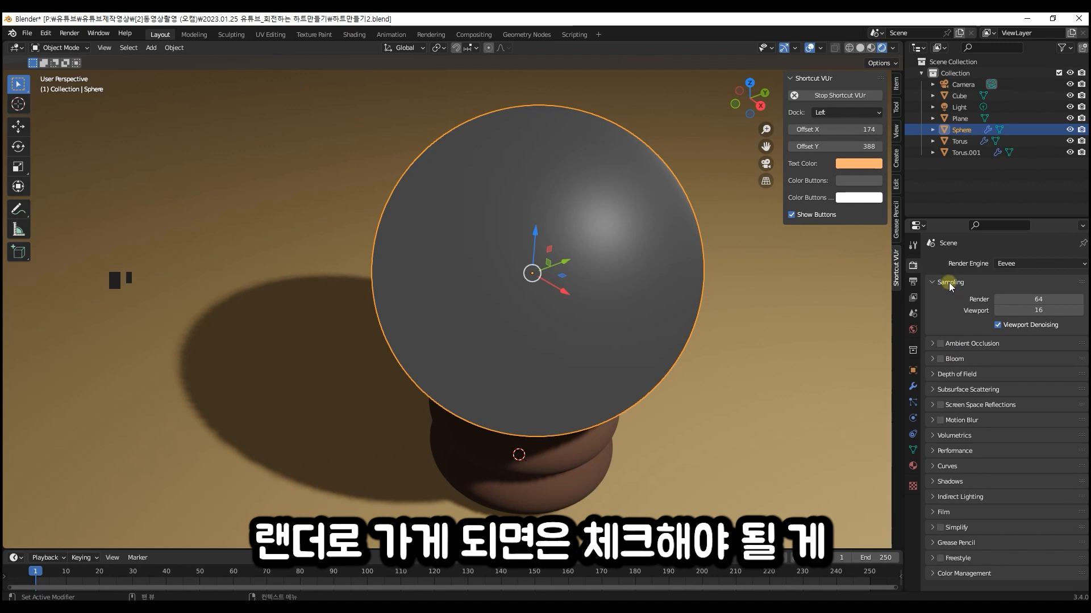
{"action": "left_click", "coordinate": [940, 344]}
{"action": "left_click", "coordinate": [940, 359]}
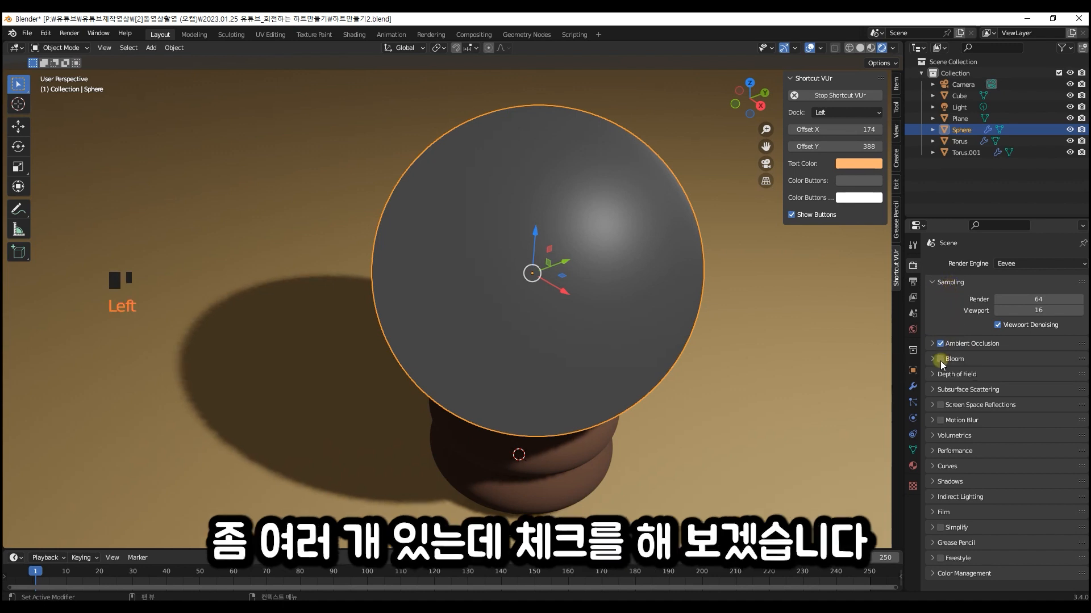
{"action": "left_click", "coordinate": [941, 405]}
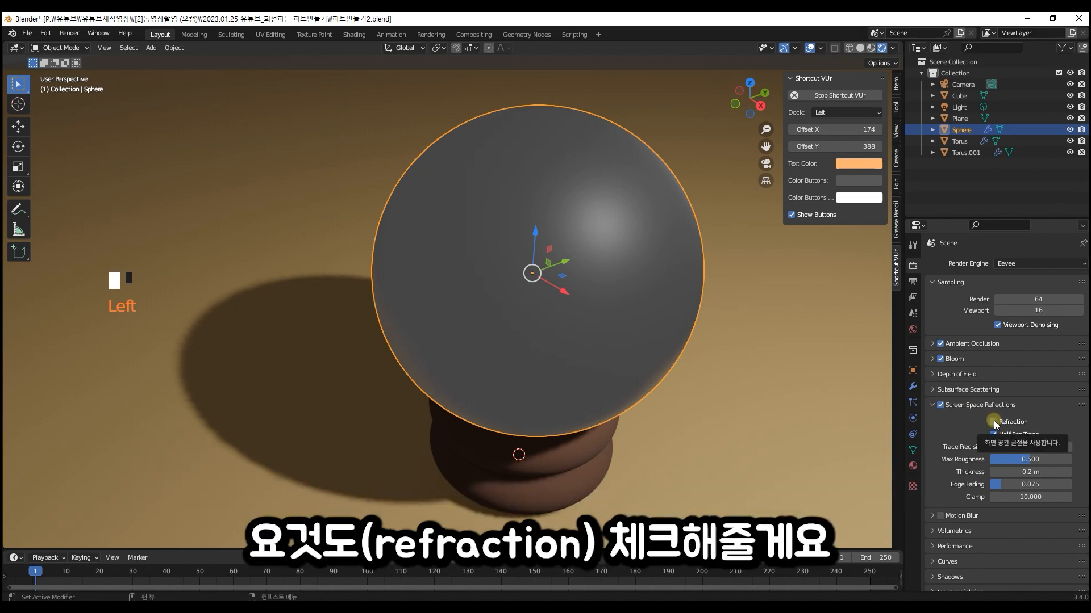
{"action": "left_click", "coordinate": [994, 423]}
{"action": "middle_click_drag", "start_coordinate": [678, 354], "coordinate": [701, 360]}
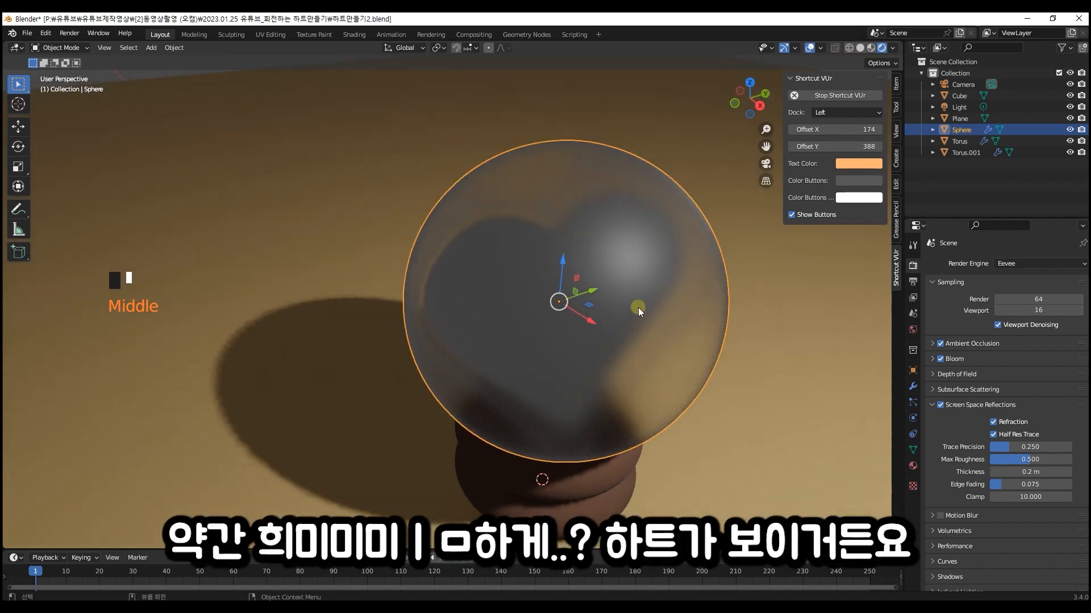
{"action": "middle_click_drag", "start_coordinate": [672, 357], "coordinate": [647, 346]}
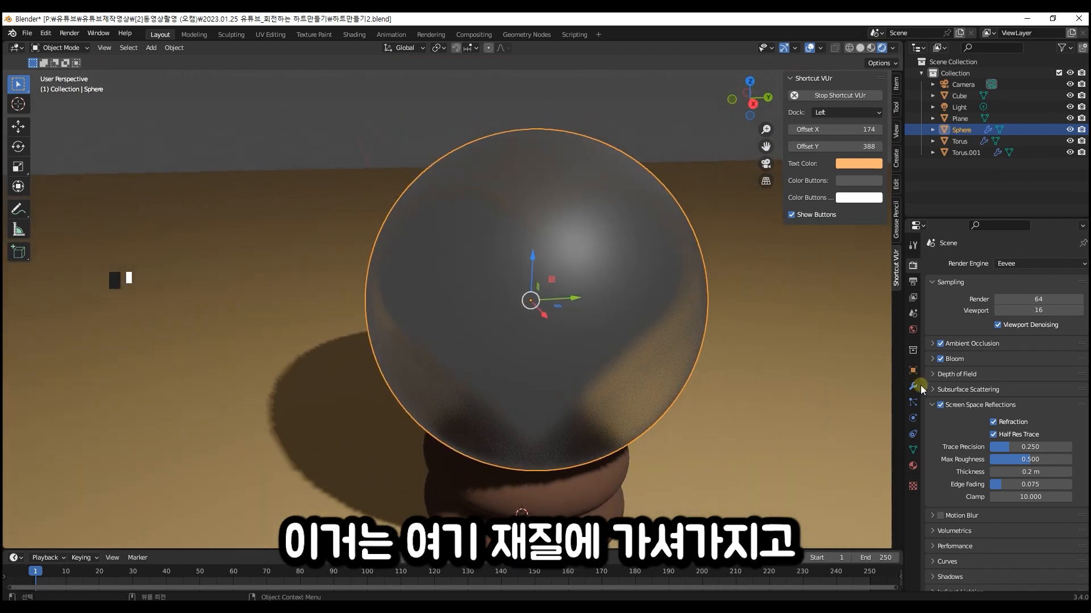
- Lower the roughness of the sphere's glass material to 0.000
{"action": "left_click", "coordinate": [913, 466]}
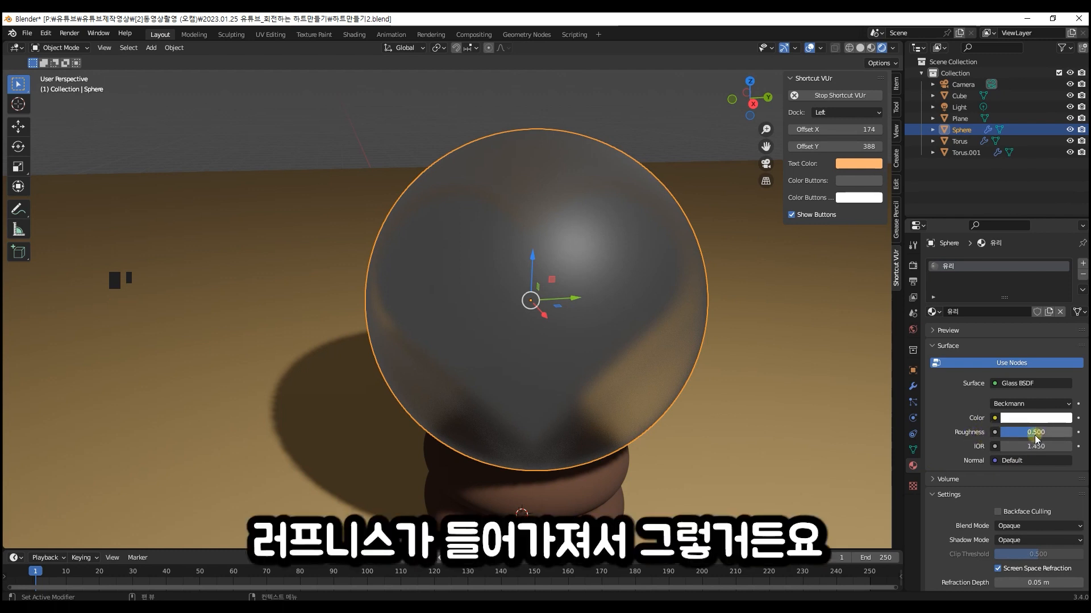
{"action": "left_click_drag", "start_coordinate": [1040, 434], "coordinate": [1002, 434]}
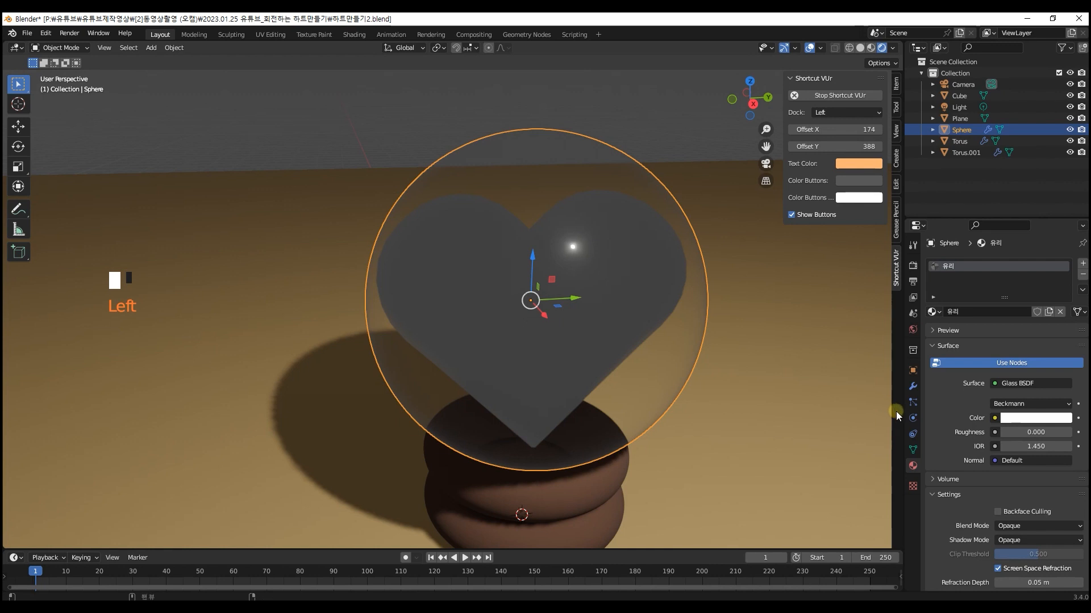
{"action": "middle_click_drag", "start_coordinate": [539, 336], "coordinate": [593, 180]}
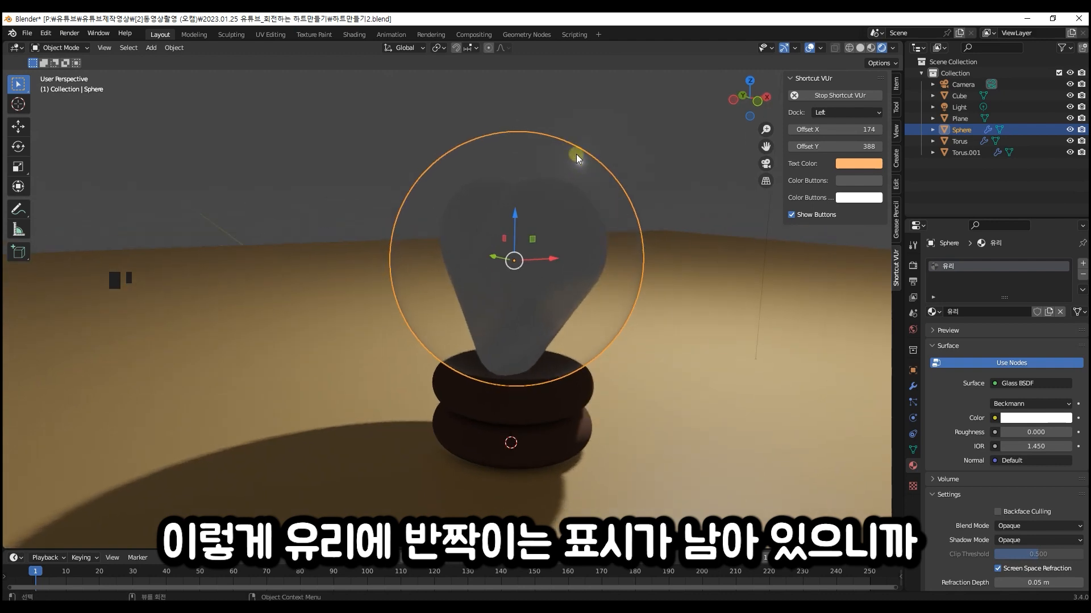
{"action": "middle_click_drag", "start_coordinate": [609, 209], "coordinate": [478, 241]}
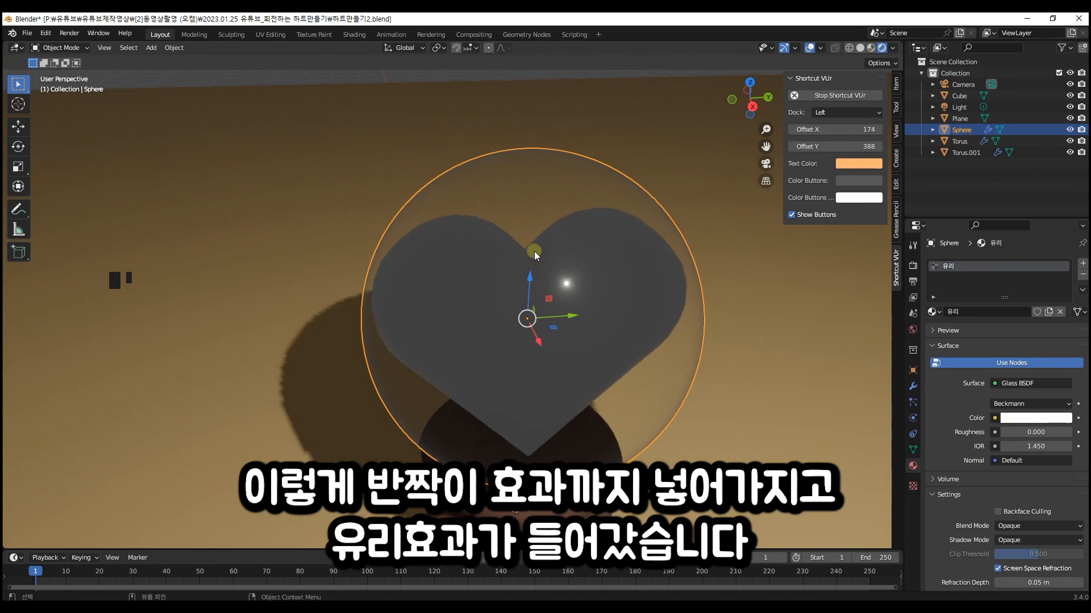
{"action": "middle_click_drag", "start_coordinate": [577, 294], "coordinate": [610, 273]}
- Select the heart inside the glass sphere instead of the sphere around it
{"action": "left_click", "coordinate": [624, 296]}
{"action": "left_click", "coordinate": [635, 284]}
{"action": "left_click", "coordinate": [635, 284]}
{"action": "left_click", "coordinate": [635, 284]}
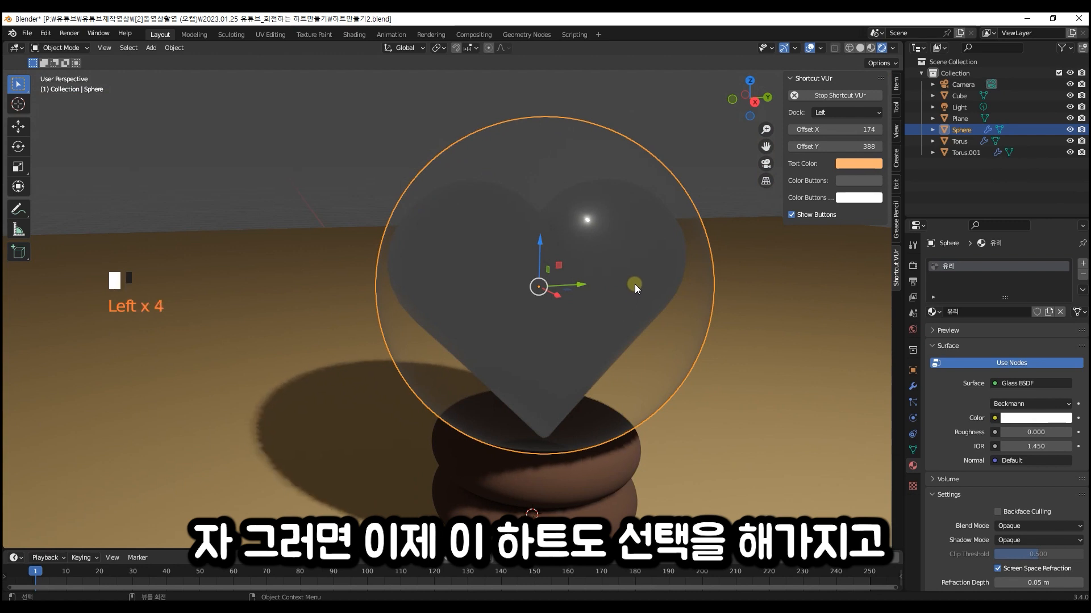
{"action": "left_click", "coordinate": [761, 318]}
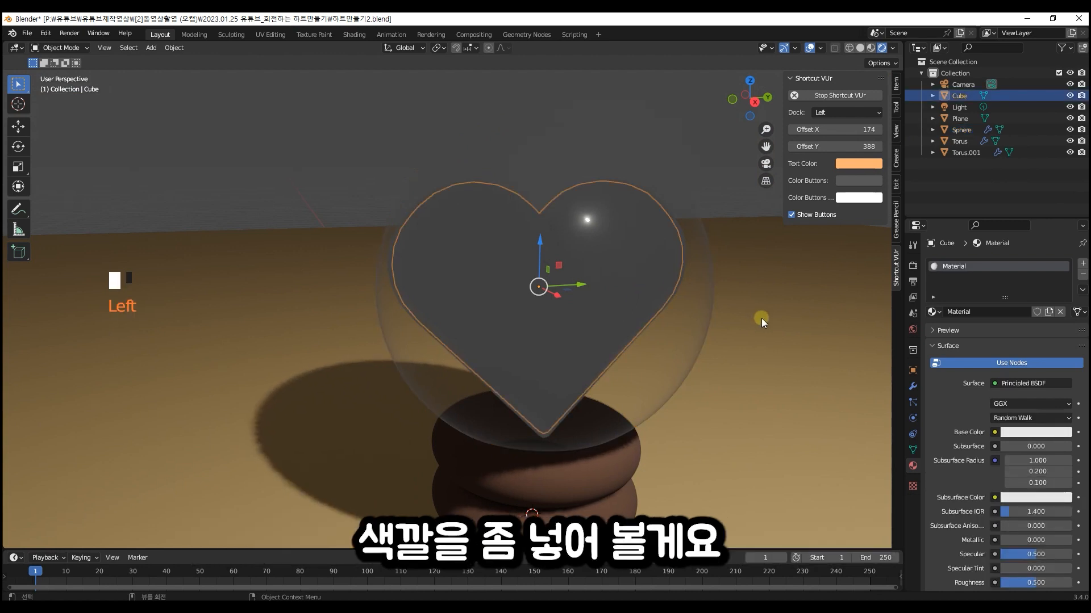
{"action": "left_click", "coordinate": [641, 295]}
{"action": "middle_click_drag", "start_coordinate": [640, 301], "coordinate": [659, 208]}
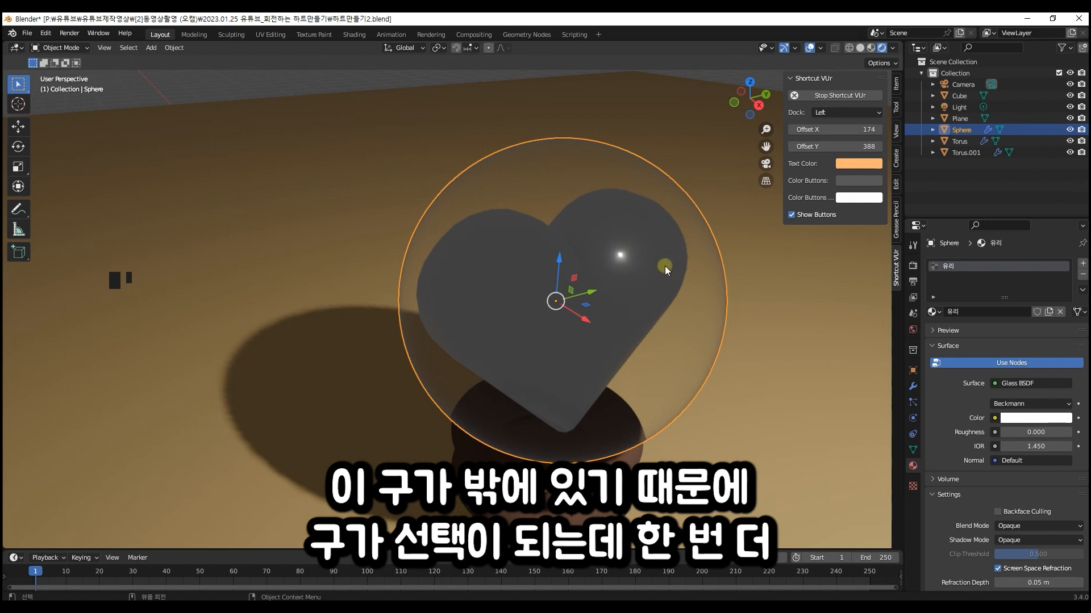
{"action": "left_click", "coordinate": [649, 253]}
{"action": "left_click", "coordinate": [649, 254]}
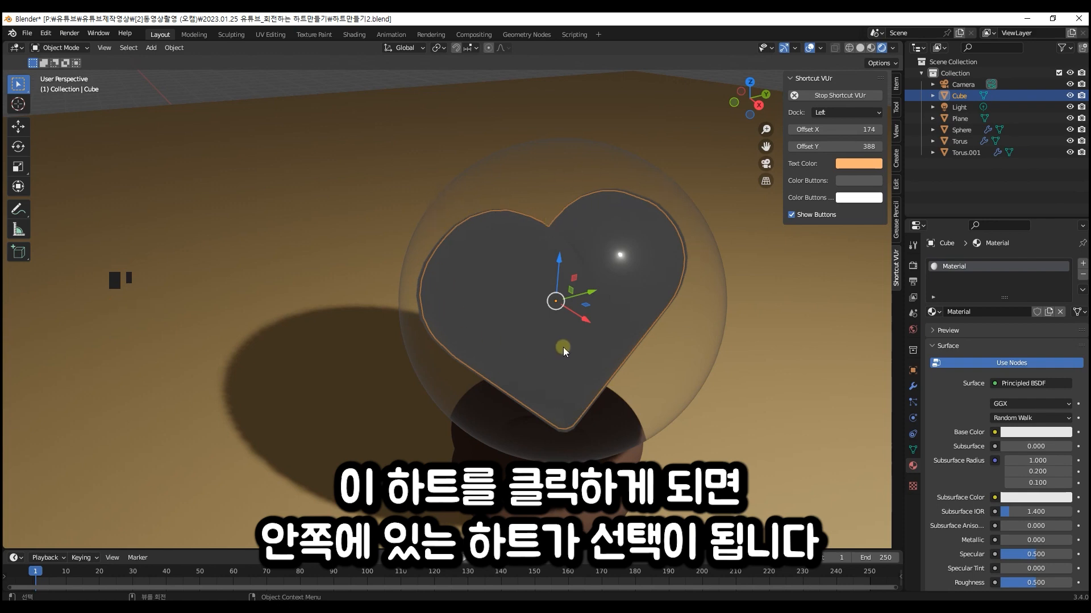
- Scale the heart down uniformly to about 0.78 of its size in the right orthographic view
{"action": "middle_click_drag", "start_coordinate": [665, 345], "coordinate": [624, 316]}
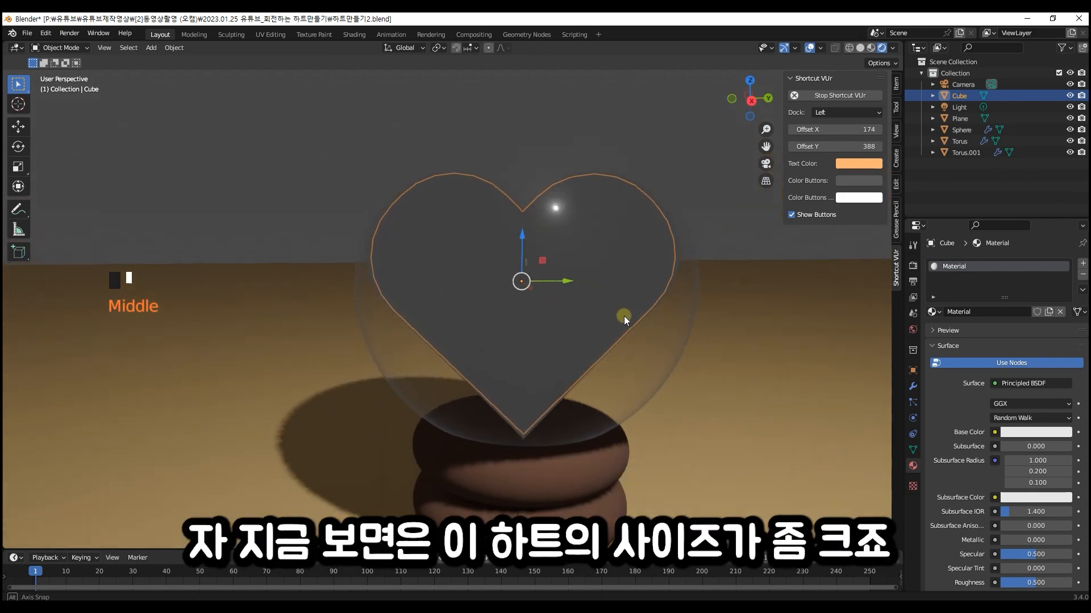
{"action": "key", "text": "KP_1"}
{"action": "key", "text": "KP_3"}
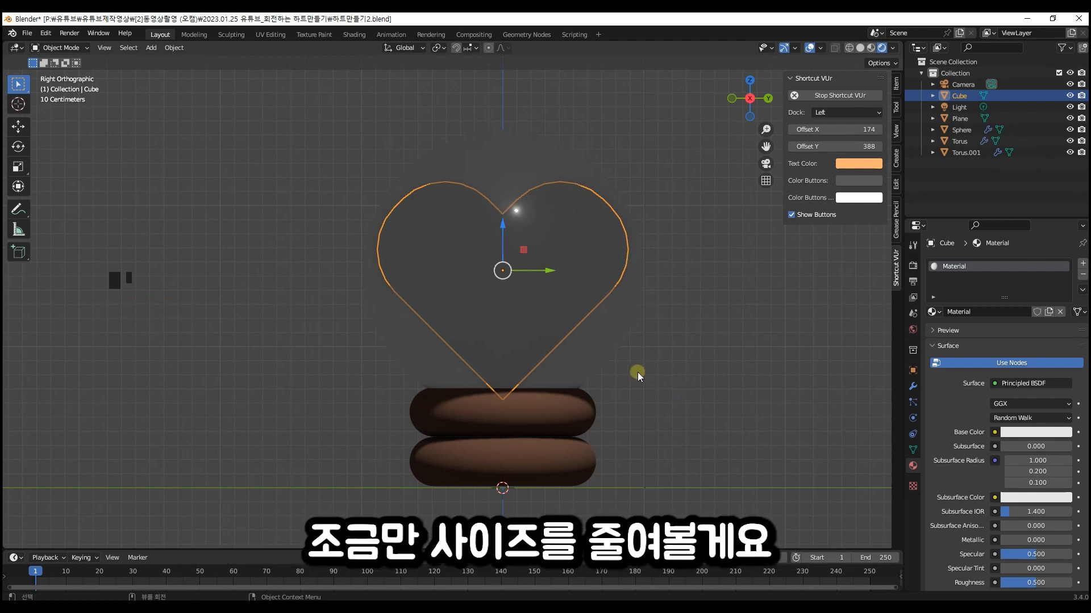
{"action": "key", "text": "s"}
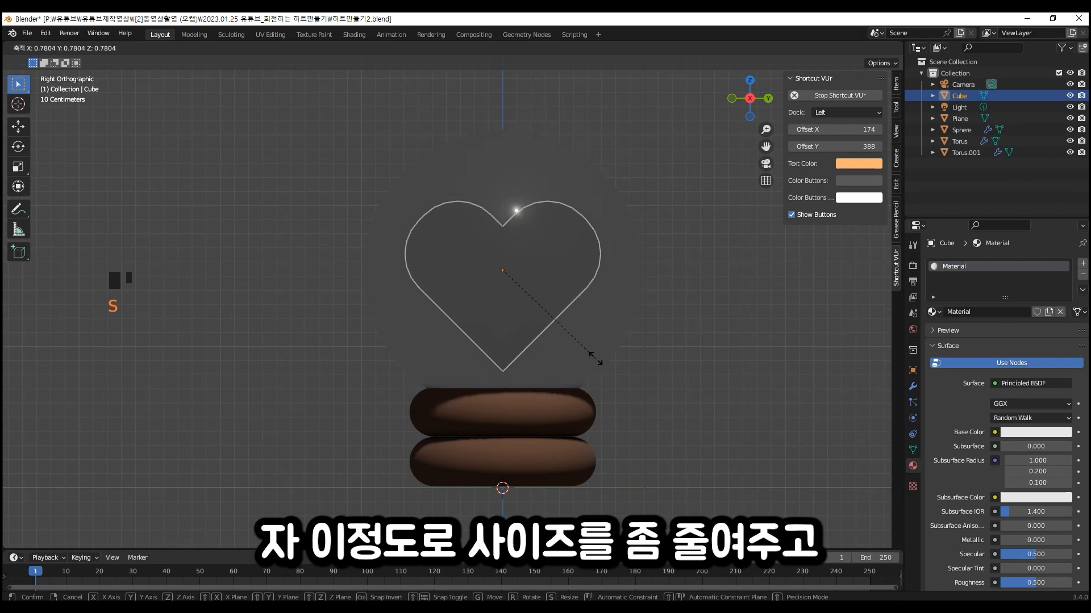
{"action": "left_click", "coordinate": [596, 359]}
- Change the surface shader of the heart's material to Emission
{"action": "middle_click_drag", "start_coordinate": [595, 359], "coordinate": [541, 348]}
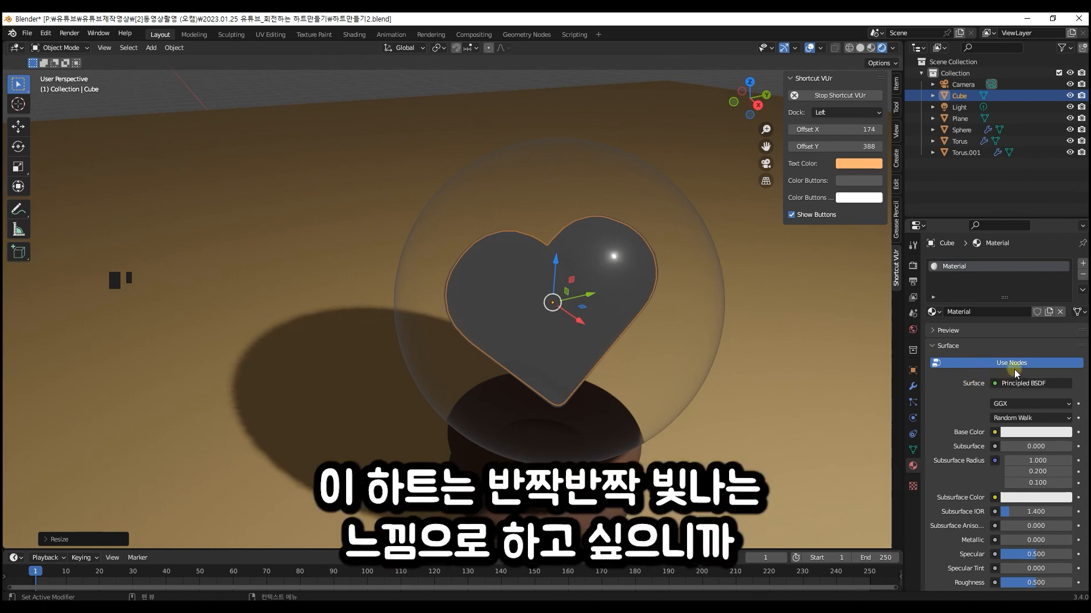
{"action": "left_click", "coordinate": [1024, 382]}
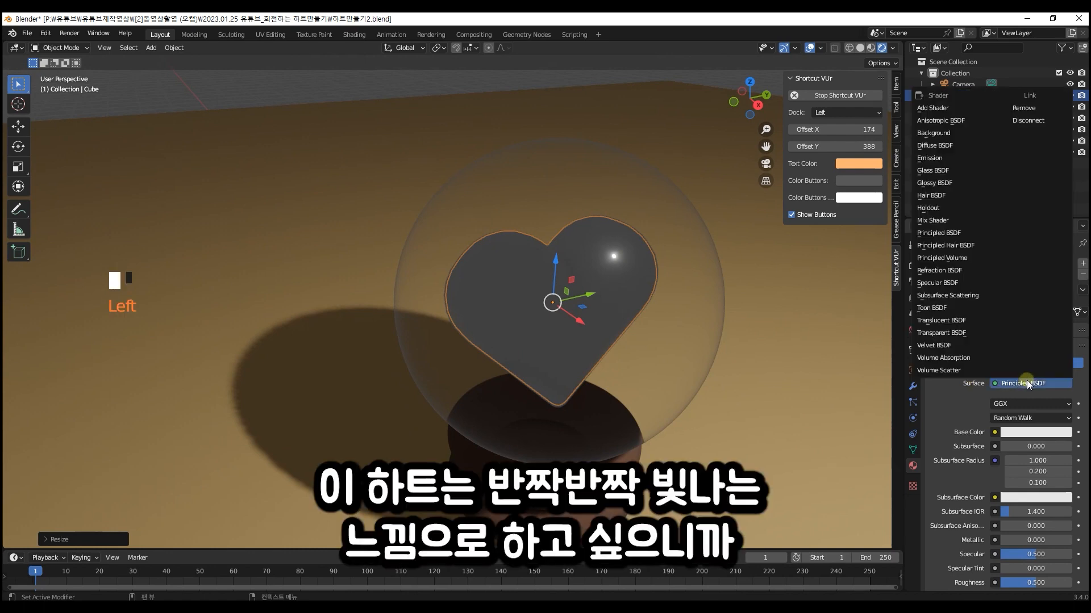
{"action": "left_click", "coordinate": [976, 155]}
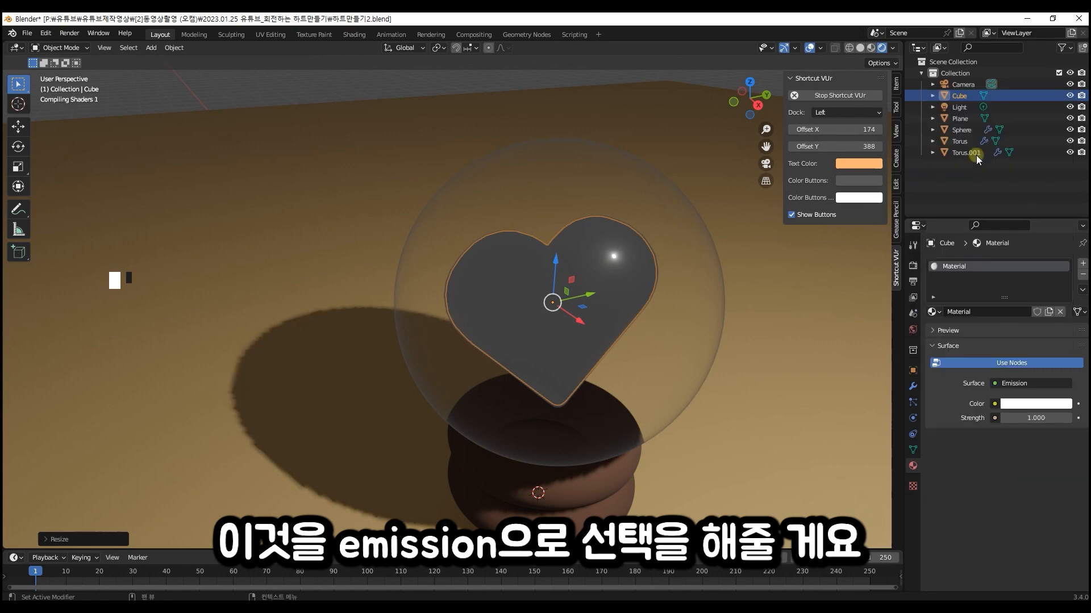
{"action": "middle_click_drag", "start_coordinate": [761, 301], "coordinate": [522, 350]}
{"action": "middle_click_drag", "start_coordinate": [448, 335], "coordinate": [511, 341]}
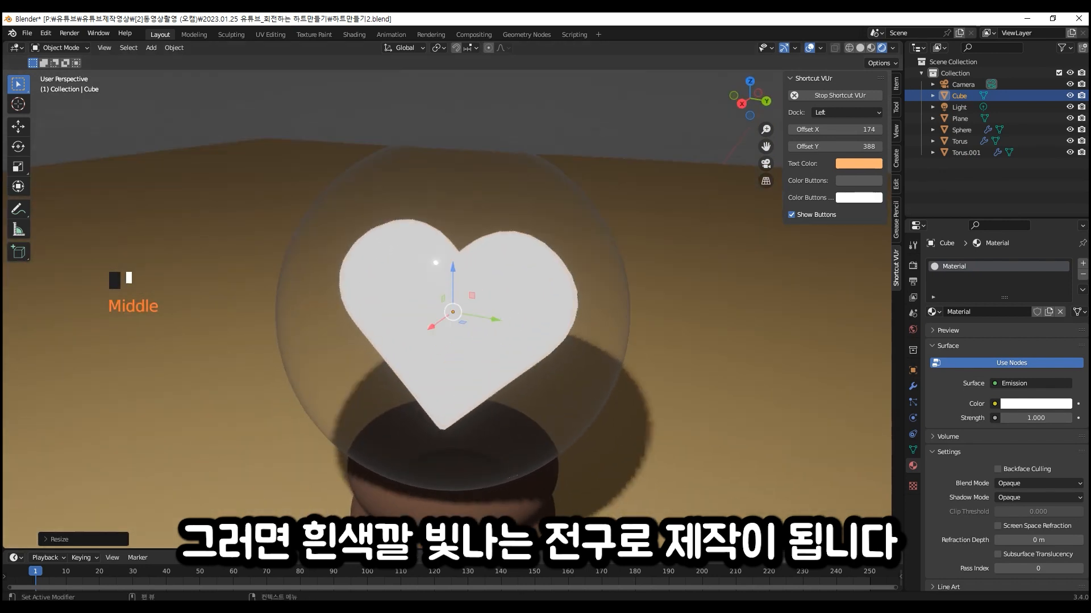
- Set the emission strength of the heart's material to 4.000
{"action": "left_click", "coordinate": [1051, 414]}
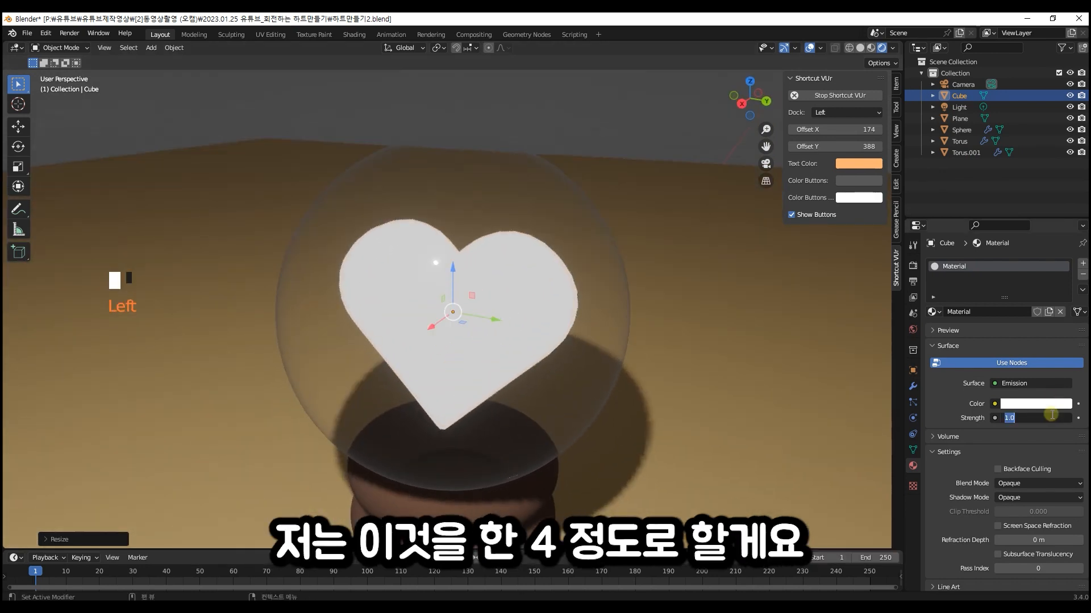
{"action": "key", "text": "Return"}
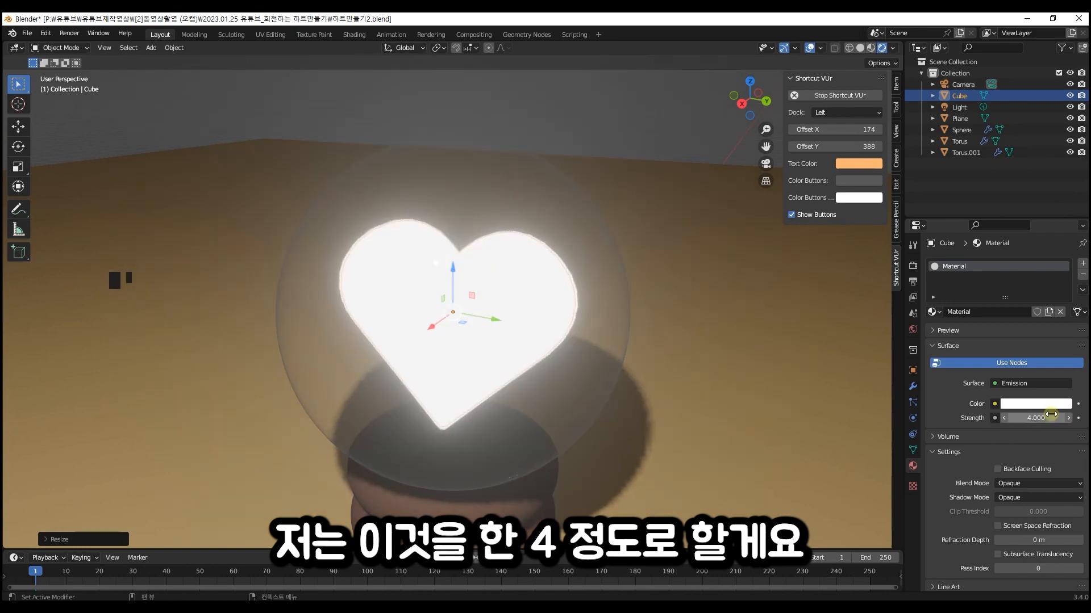
{"action": "scroll", "coordinate": [502, 342], "scroll_direction": "down", "scroll_amount": 2}
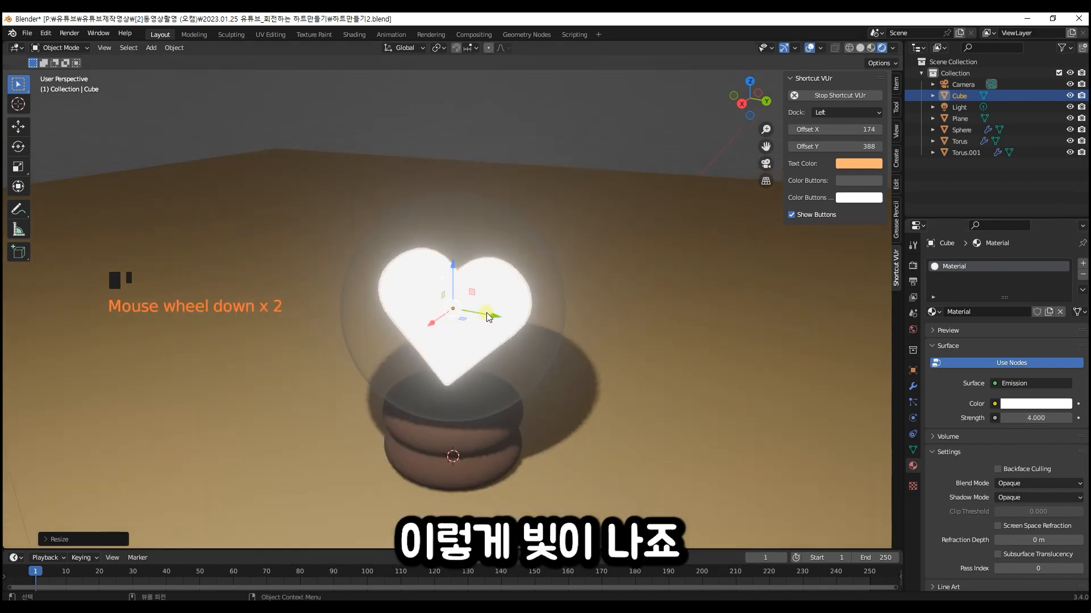
{"action": "middle_click_drag", "start_coordinate": [486, 312], "coordinate": [537, 315]}
{"action": "scroll", "coordinate": [545, 319], "scroll_direction": "up", "scroll_amount": 2}
{"action": "mouse_move", "coordinate": [631, 386]}
{"action": "middle_mouse_down"}
{"action": "mouse_move", "coordinate": [640, 370]}
{"action": "mouse_move", "coordinate": [639, 386]}
{"action": "middle_mouse_up"}
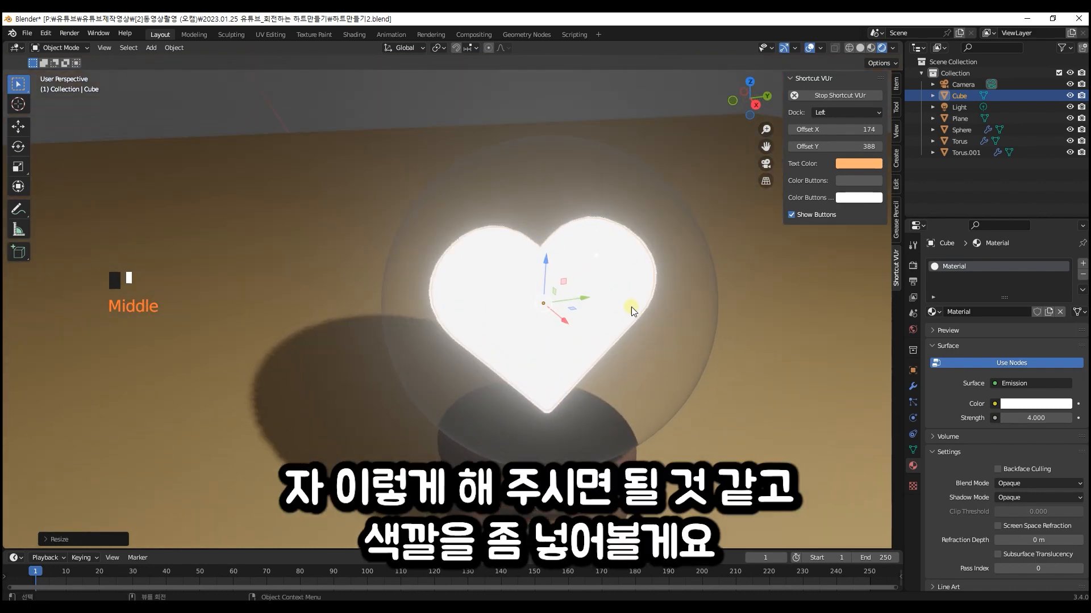
- Set the emission color of the heart's material to red, with hue 0.995 and saturation 0.931
{"action": "scroll", "coordinate": [628, 390], "scroll_direction": "down", "scroll_amount": 1}
{"action": "left_click", "coordinate": [1034, 404]}
{"action": "left_click_drag", "start_coordinate": [1027, 310], "coordinate": [1013, 312]}
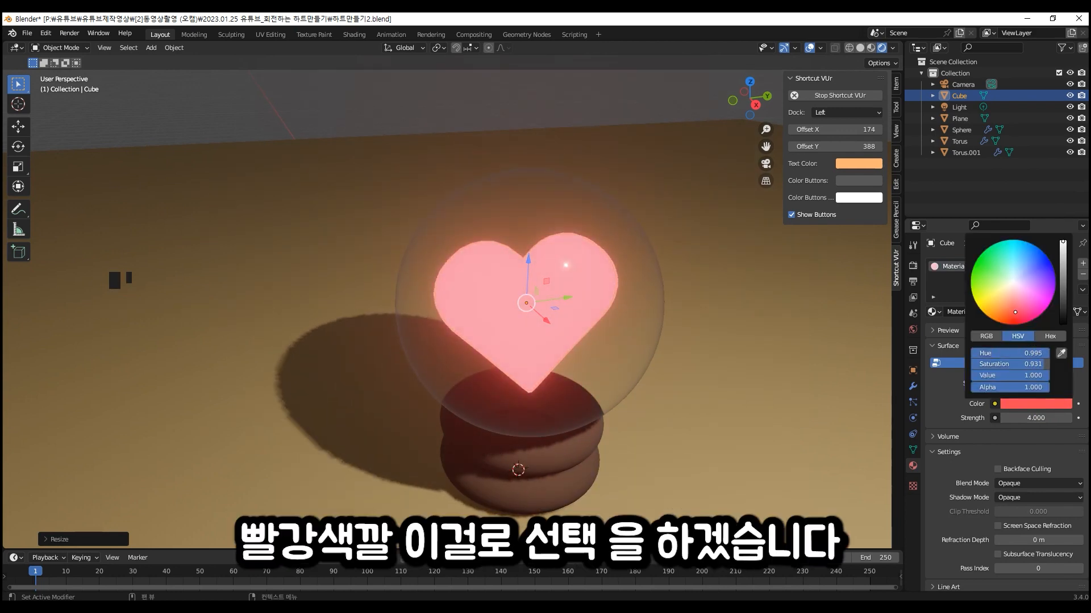
{"action": "left_click", "coordinate": [721, 327]}
- Enlarge the timeline area and set the animation's end frame to 100
{"action": "middle_click_drag", "start_coordinate": [724, 440], "coordinate": [623, 363]}
{"action": "scroll", "coordinate": [663, 420], "scroll_direction": "down", "scroll_amount": 2}
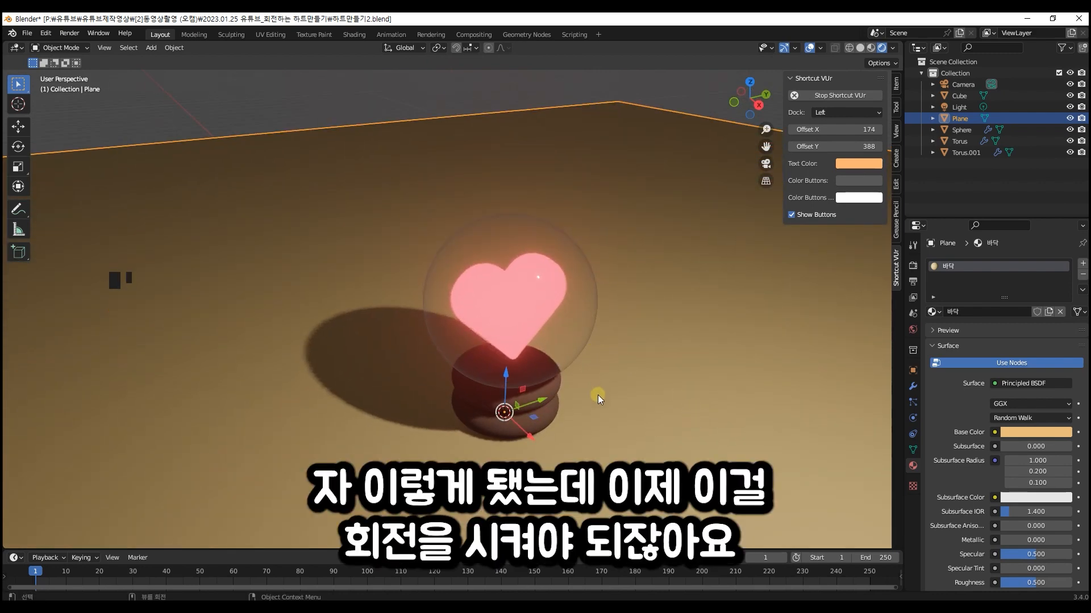
{"action": "left_click", "coordinate": [530, 298]}
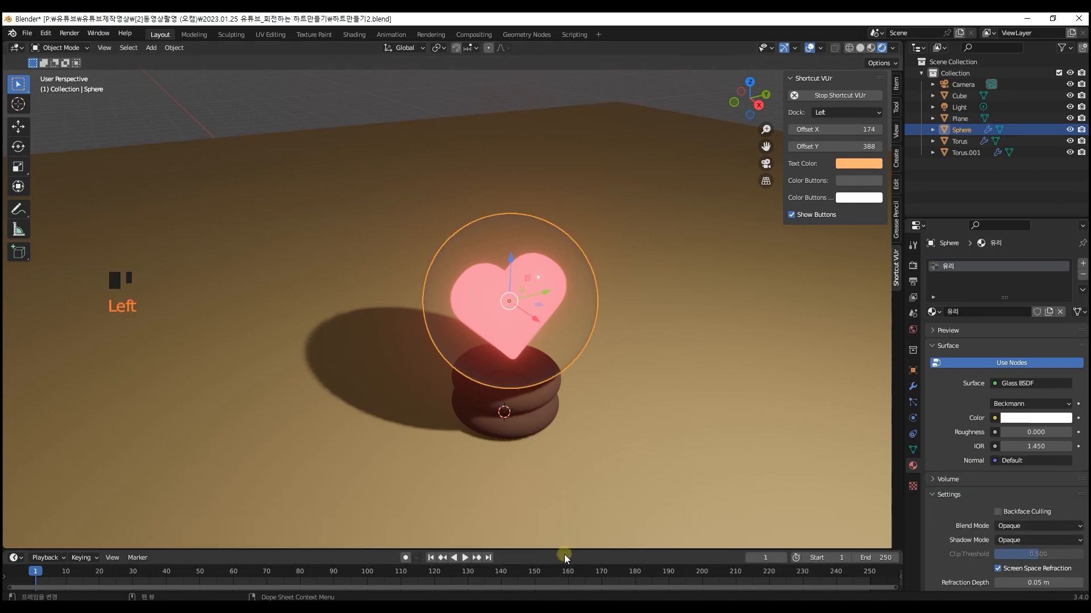
{"action": "left_click_drag", "start_coordinate": [565, 551], "coordinate": [591, 344]}
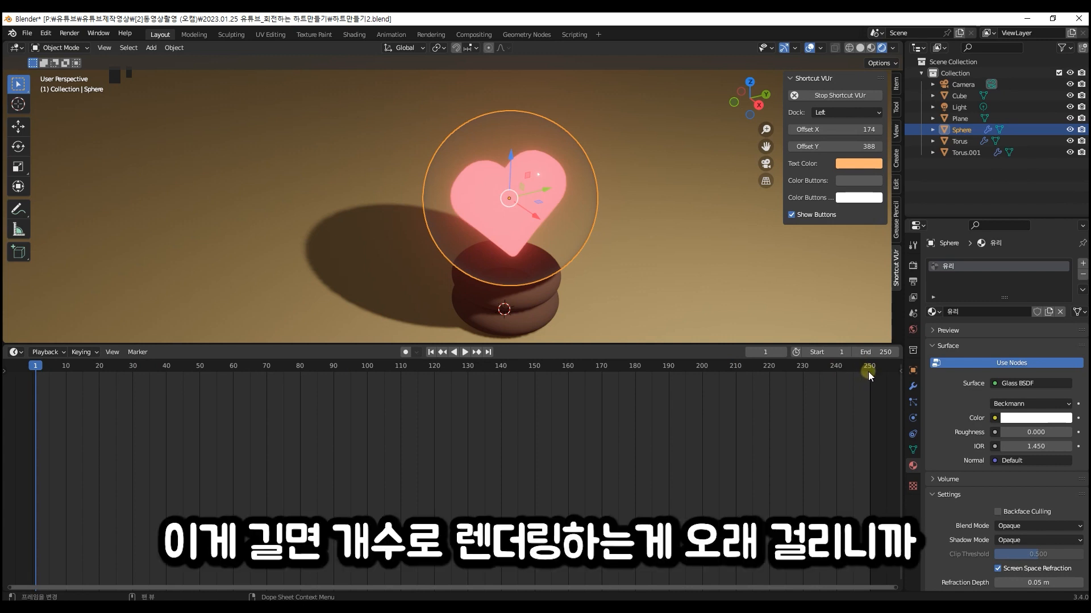
{"action": "left_click", "coordinate": [875, 352]}
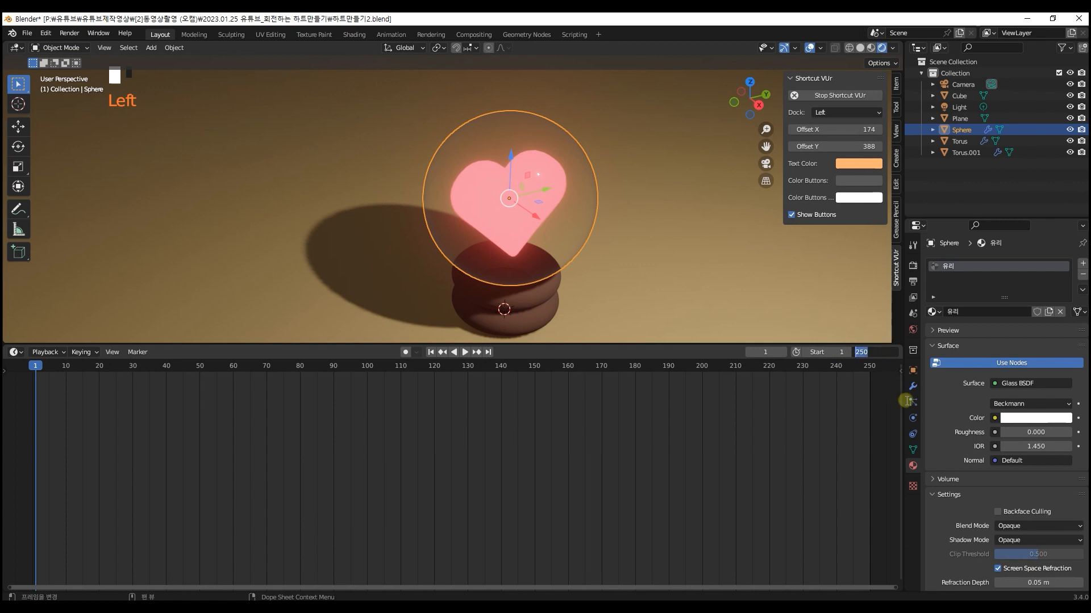
{"action": "type", "text": "100"}
{"action": "key", "text": "Return"}
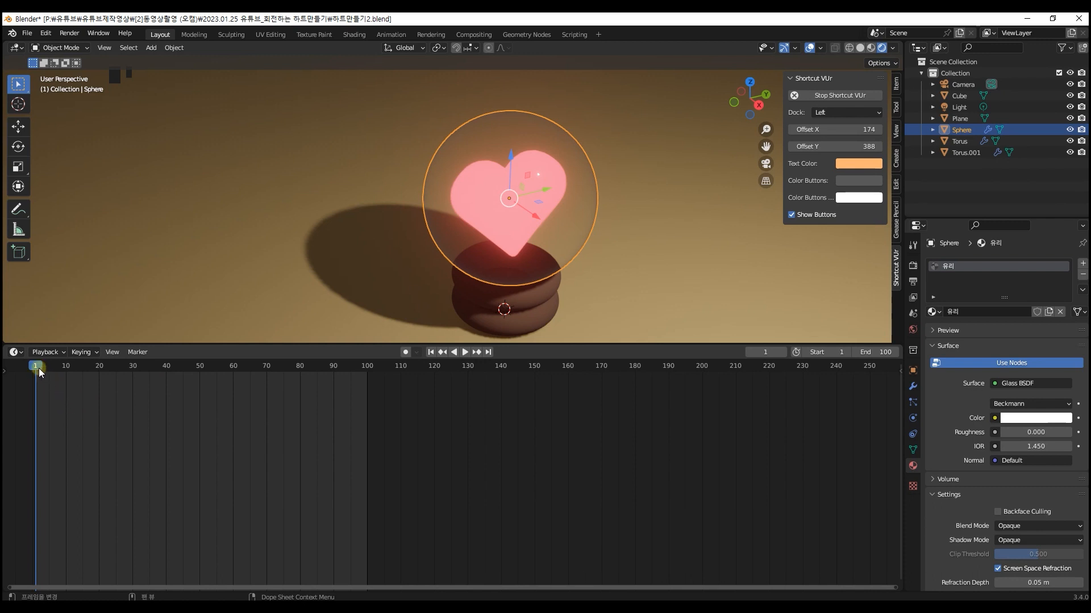
- Select the heart inside the glass sphere as the object to animate
{"action": "left_click", "coordinate": [513, 235]}
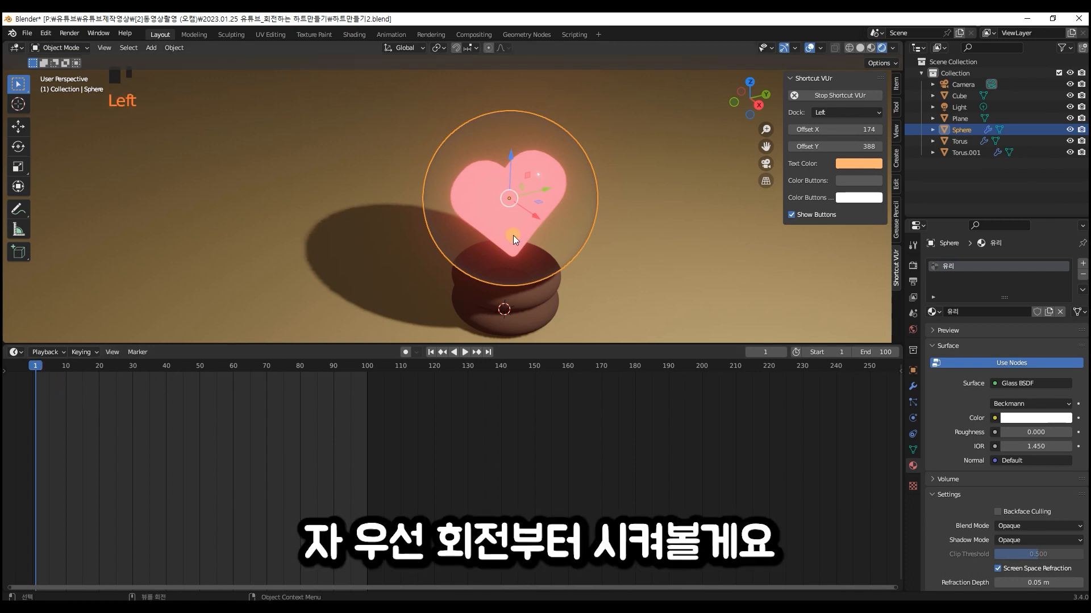
{"action": "left_click", "coordinate": [513, 220]}
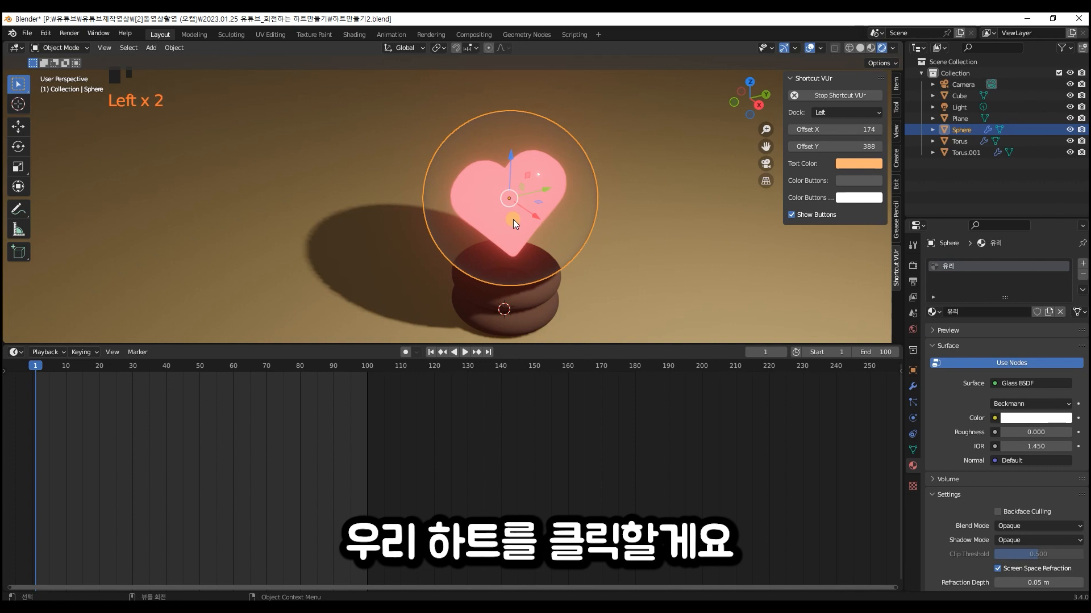
{"action": "left_click", "coordinate": [513, 220]}
{"action": "left_click", "coordinate": [513, 219]}
{"action": "left_click", "coordinate": [513, 219]}
{"action": "left_click", "coordinate": [513, 219]}
{"action": "left_click", "coordinate": [513, 220]}
{"action": "left_click", "coordinate": [521, 204]}
{"action": "left_click", "coordinate": [532, 209]}
{"action": "mouse_move", "coordinate": [534, 219]}
{"action": "middle_mouse_down"}
{"action": "mouse_move", "coordinate": [530, 228]}
{"action": "mouse_move", "coordinate": [528, 209]}
{"action": "middle_mouse_up"}
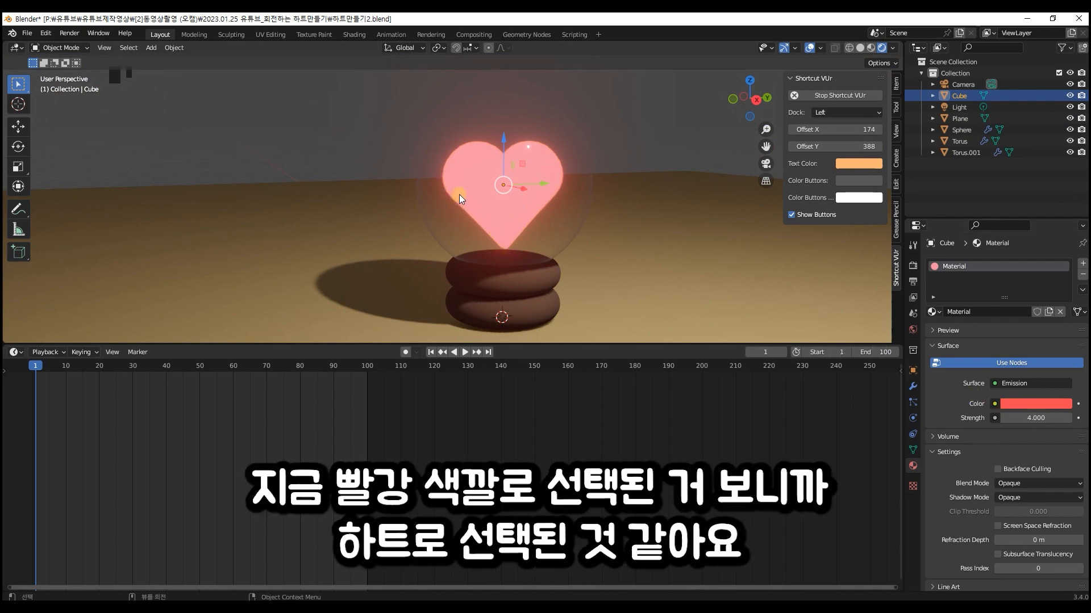
- Show the heart's transform values and apply all of its transforms
{"action": "left_click", "coordinate": [896, 85]}
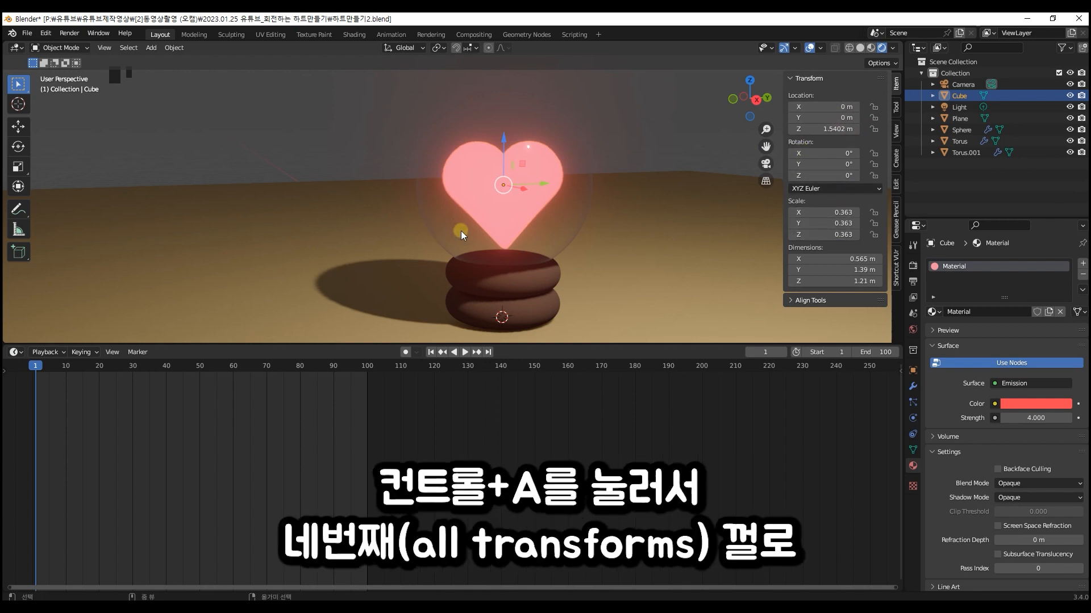
{"action": "key", "text": "ctrl+a"}
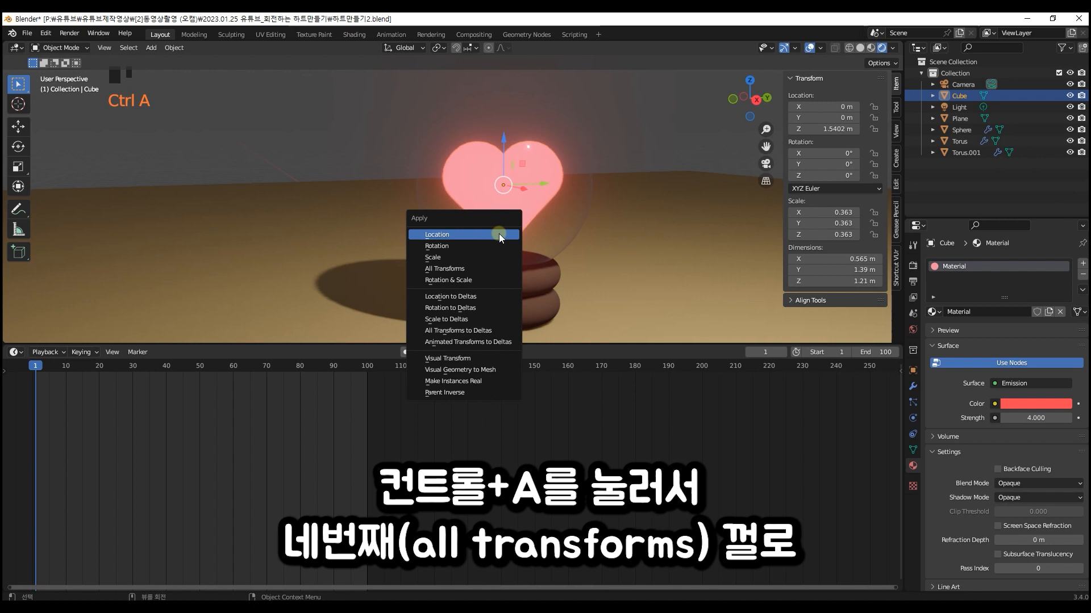
{"action": "left_click", "coordinate": [494, 268]}
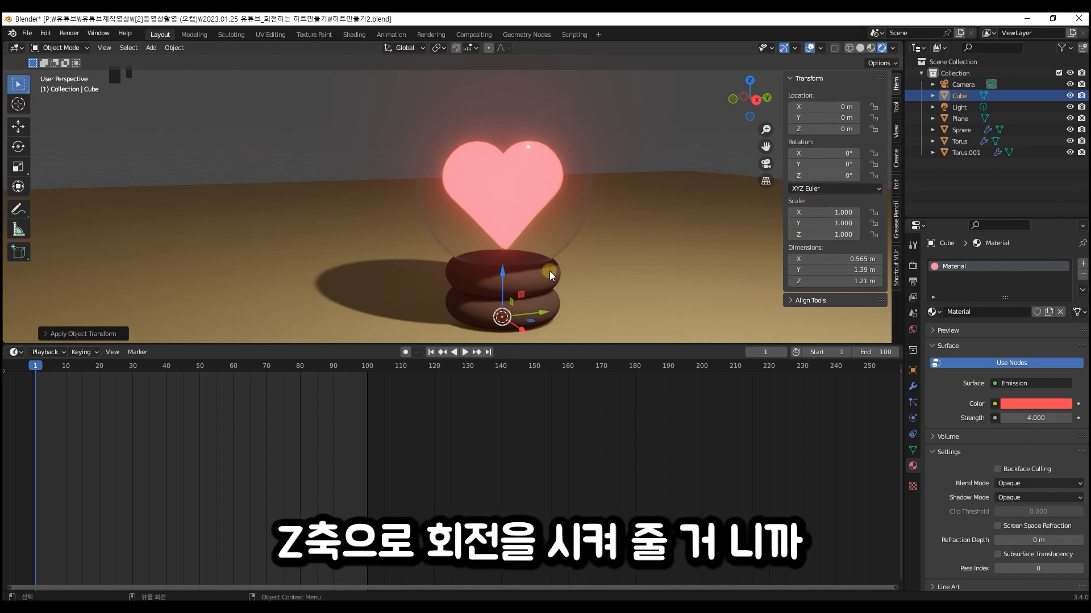
- Insert a single keyframe on the heart's Z rotation of 0° at frame 1
{"action": "left_click", "coordinate": [813, 177]}
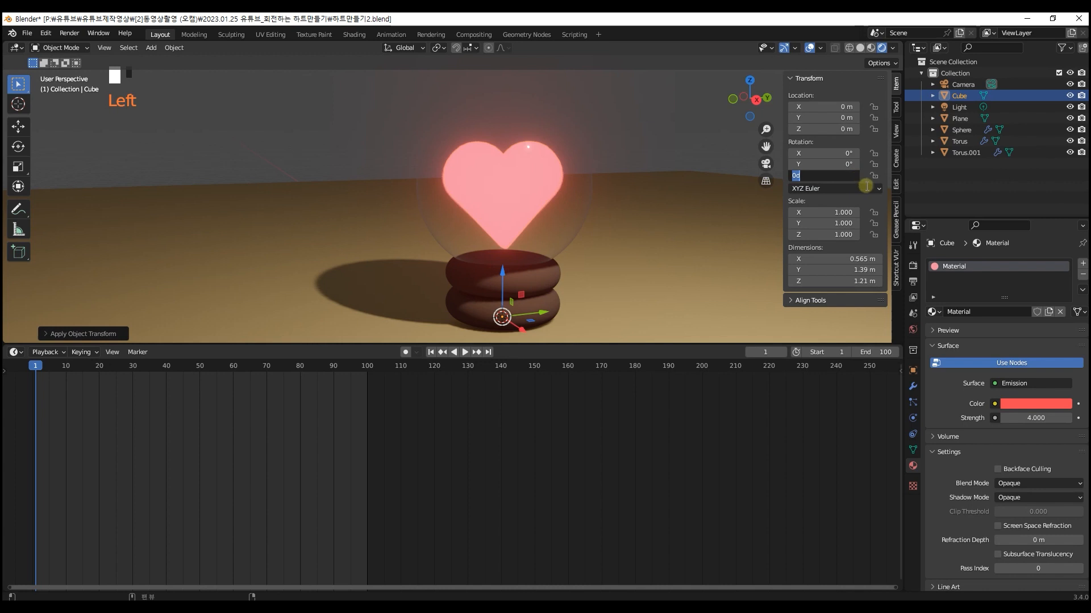
{"action": "right_click", "coordinate": [827, 180]}
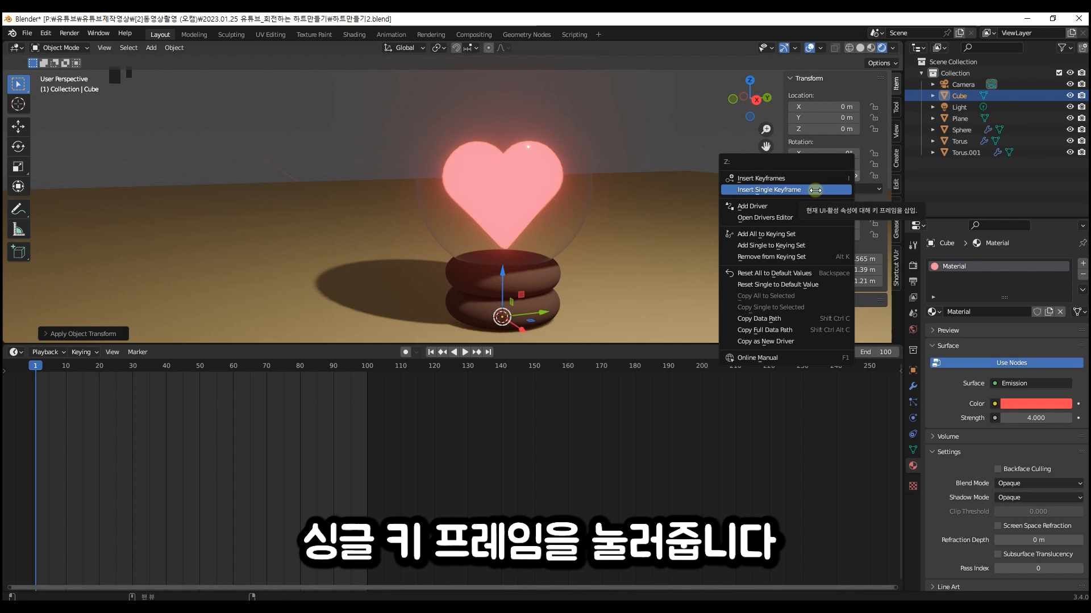
{"action": "left_click", "coordinate": [815, 189]}
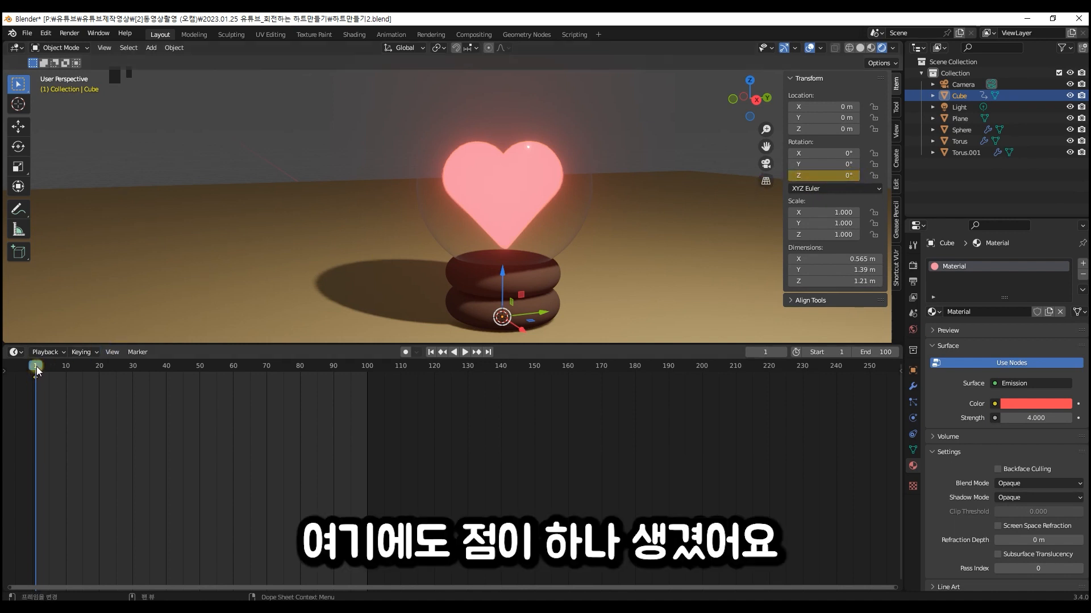
- At frame 30, set the heart's Z rotation to 360° and insert a single keyframe on it
{"action": "left_click_drag", "start_coordinate": [36, 366], "coordinate": [46, 368]}
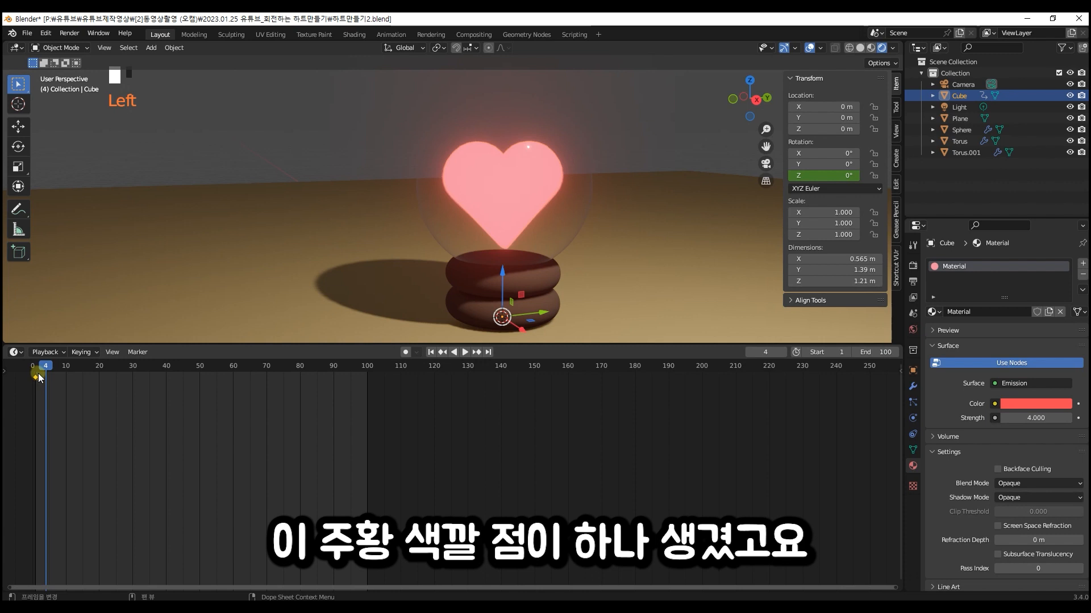
{"action": "left_click_drag", "start_coordinate": [48, 368], "coordinate": [131, 383]}
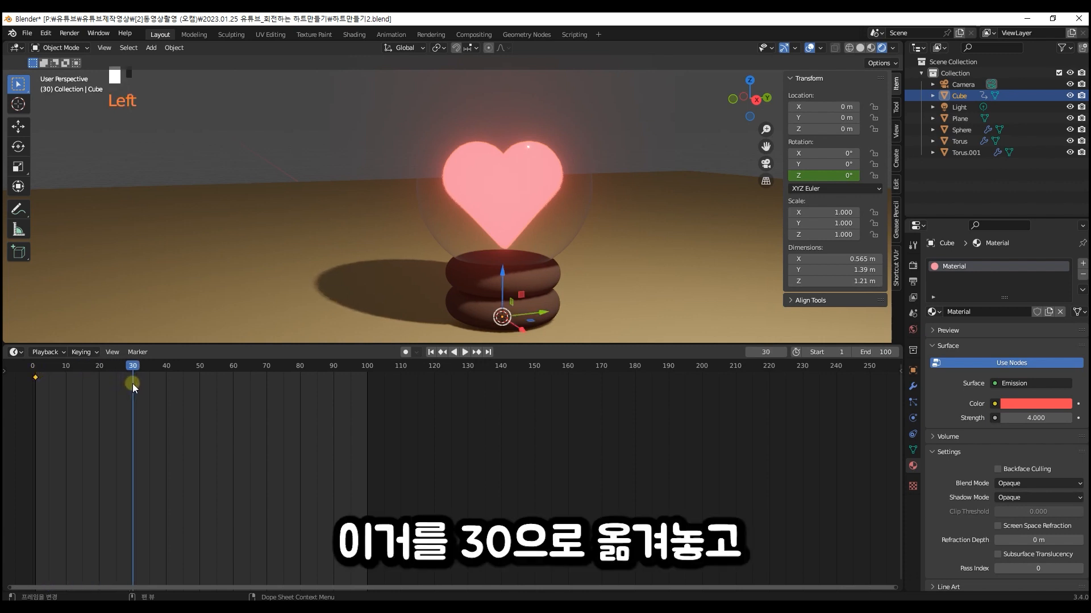
{"action": "left_click", "coordinate": [843, 177]}
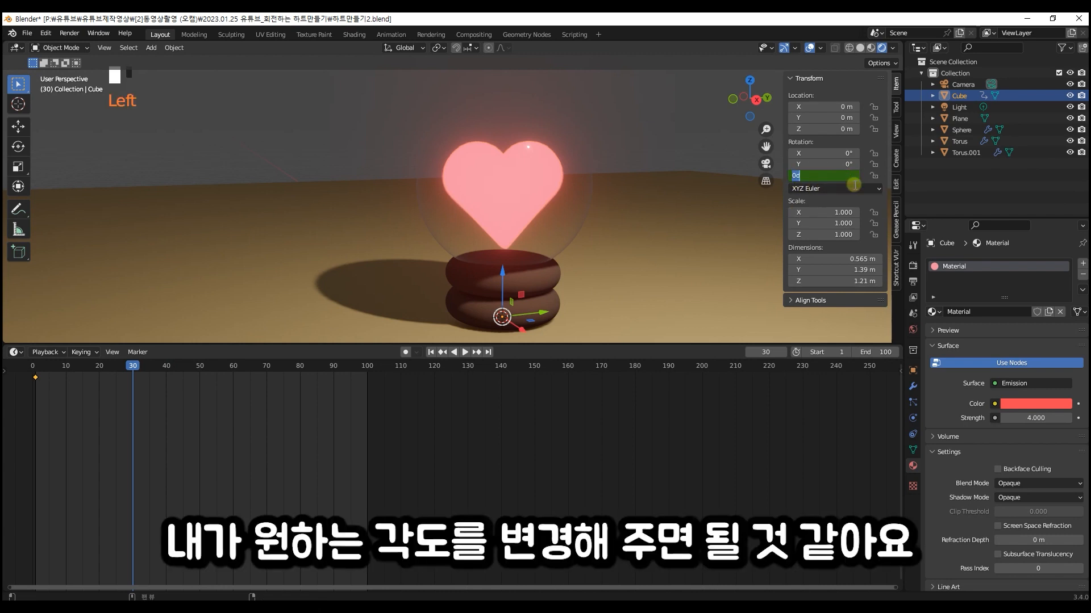
{"action": "key", "text": "BackSpace"}
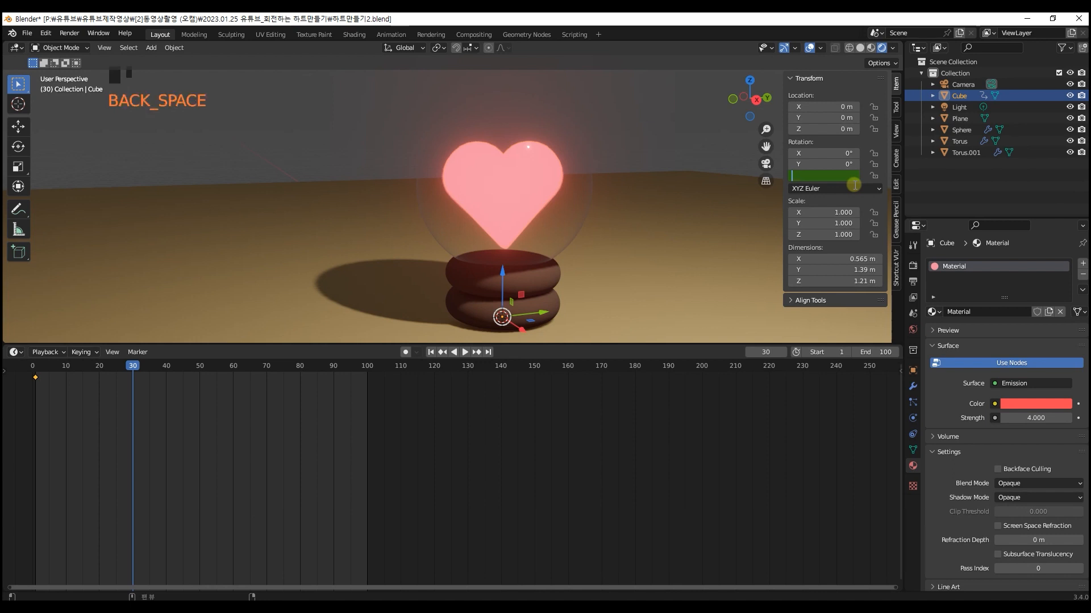
{"action": "type", "text": "360"}
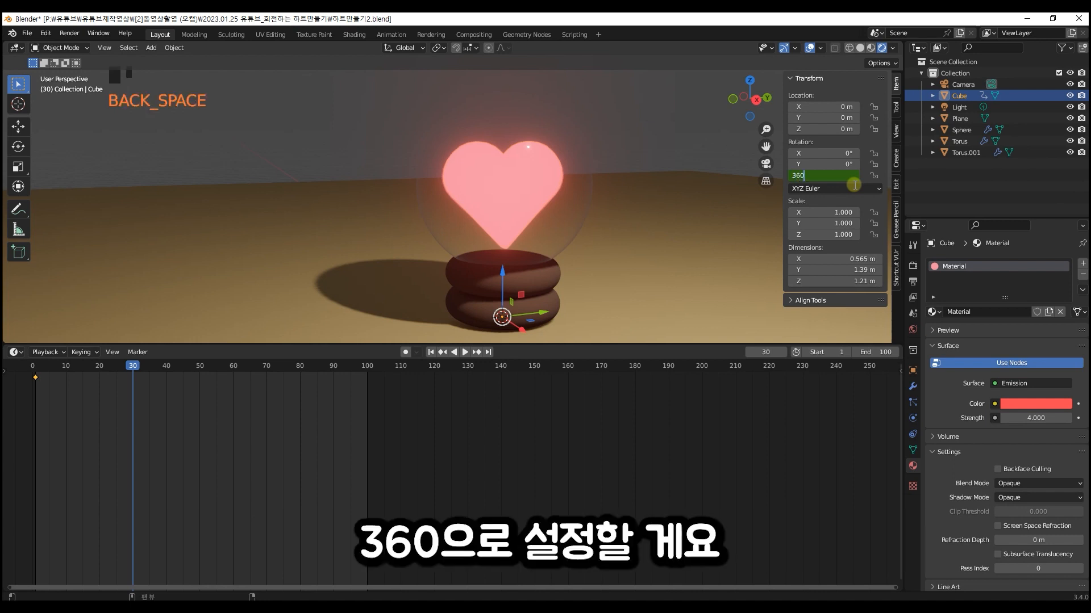
{"action": "key", "text": "Return"}
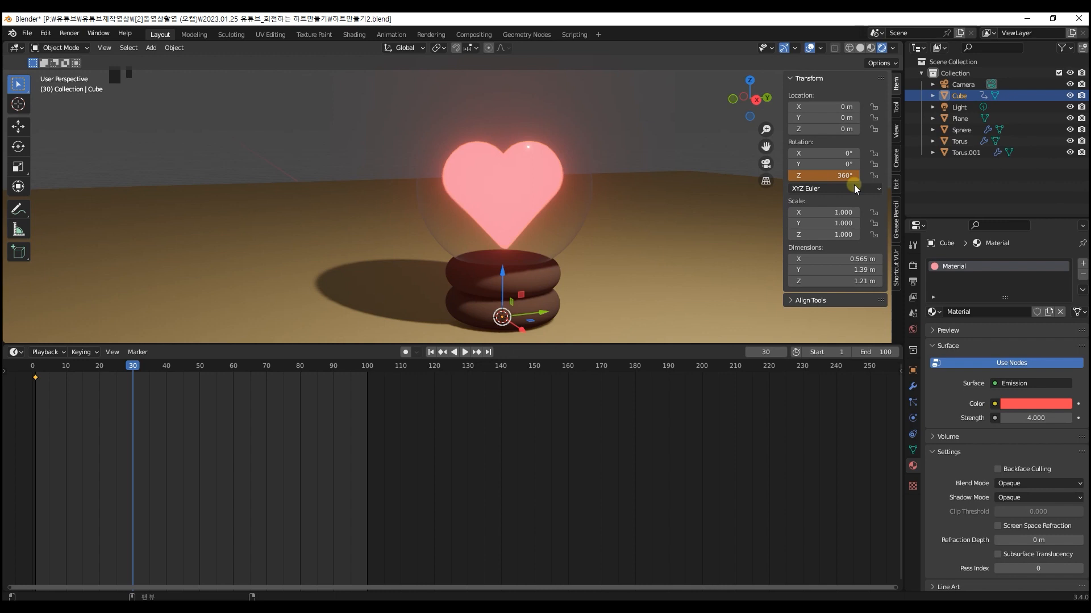
{"action": "right_click", "coordinate": [809, 176]}
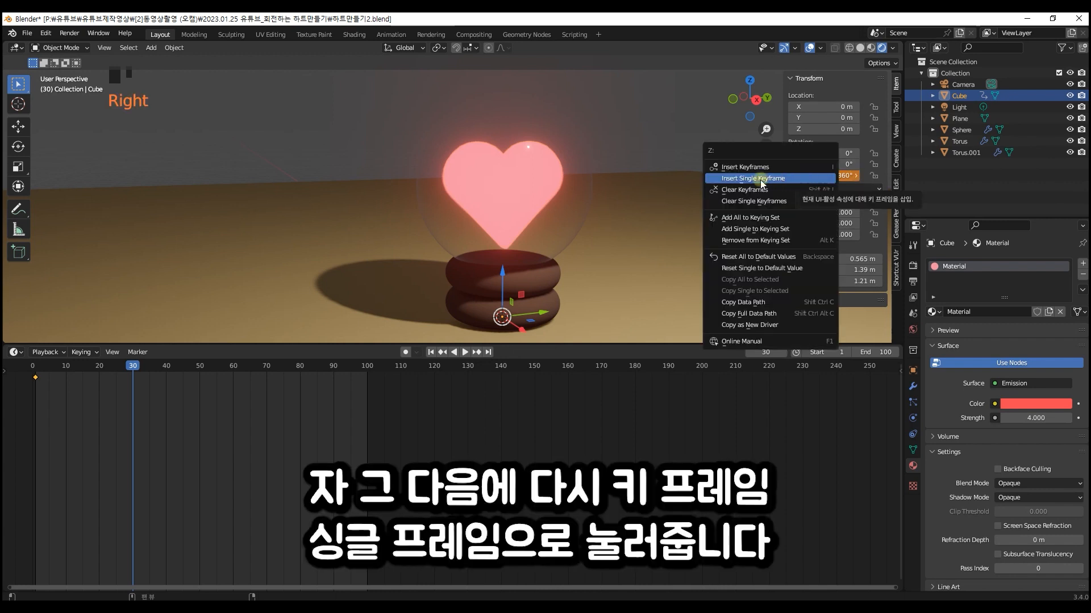
{"action": "left_click", "coordinate": [800, 177]}
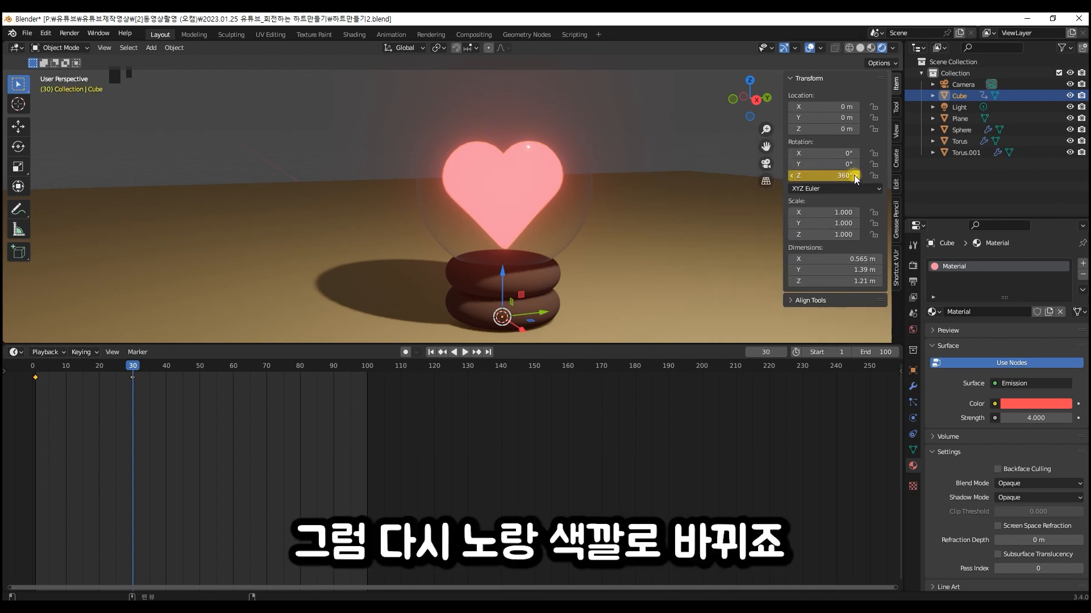
- At frame 60, set the heart's Z rotation to 720° and insert a single keyframe on it
{"action": "left_click", "coordinate": [145, 367]}
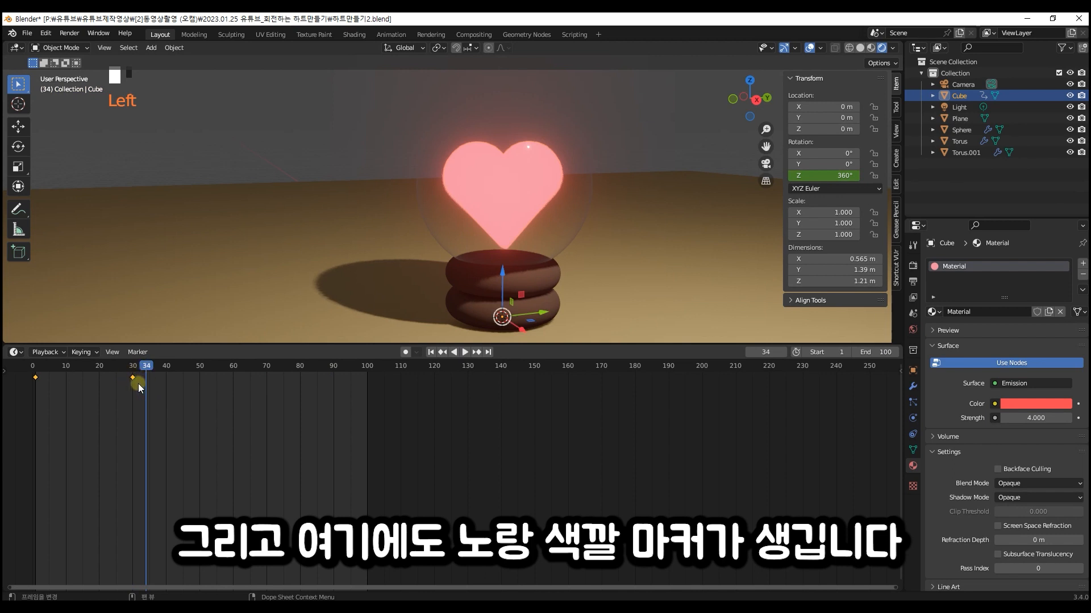
{"action": "mouse_move", "coordinate": [140, 366]}
{"action": "left_mouse_down"}
{"action": "mouse_move", "coordinate": [31, 365]}
{"action": "mouse_move", "coordinate": [152, 370]}
{"action": "mouse_move", "coordinate": [19, 362]}
{"action": "mouse_move", "coordinate": [233, 384]}
{"action": "left_mouse_up"}
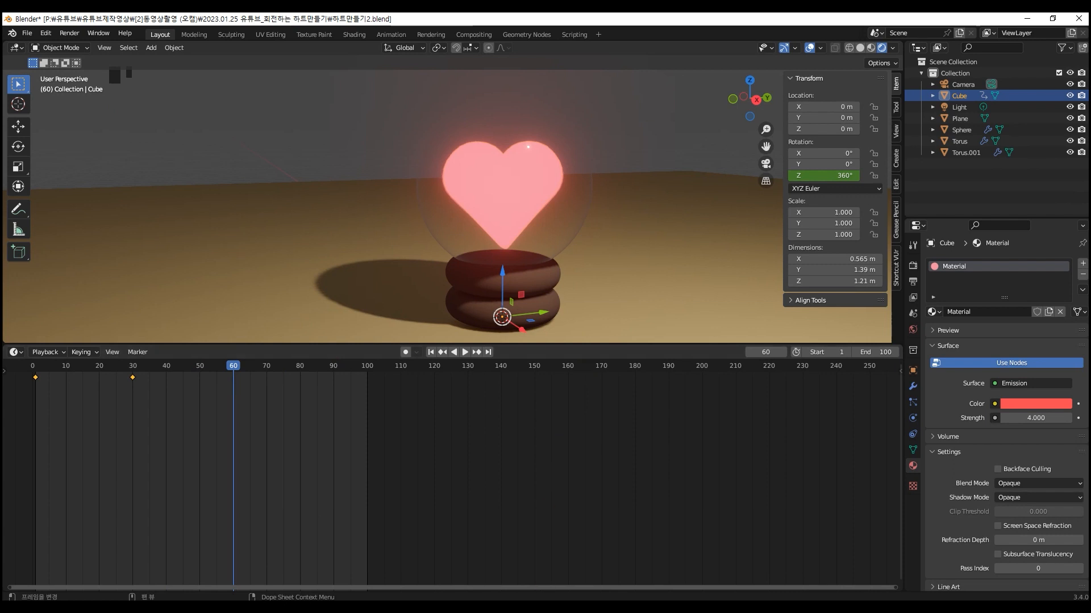
{"action": "left_click", "coordinate": [826, 176]}
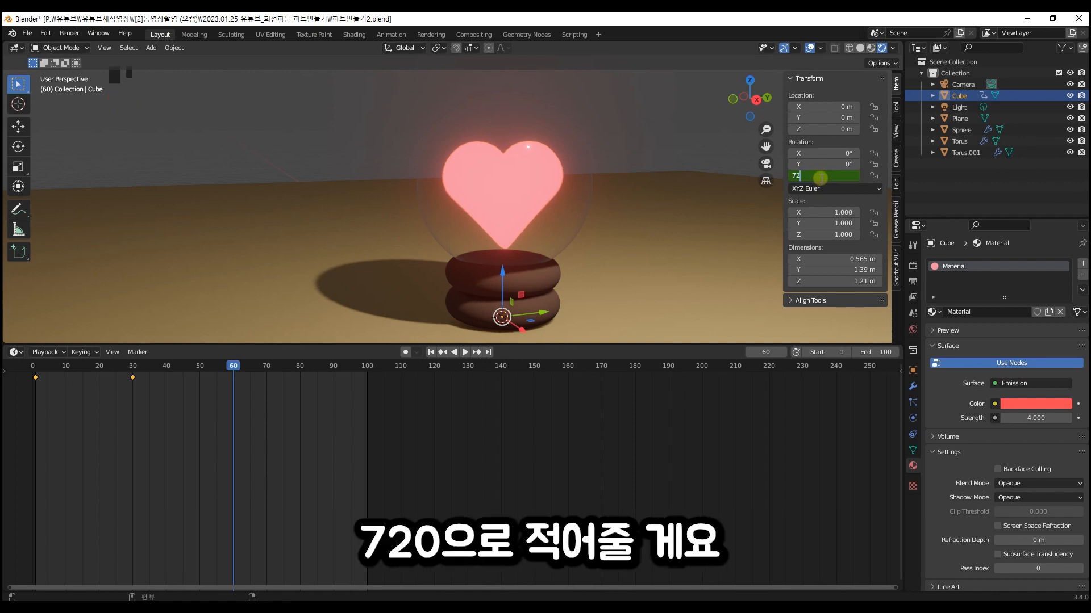
{"action": "type", "text": "720"}
{"action": "key", "text": "Return"}
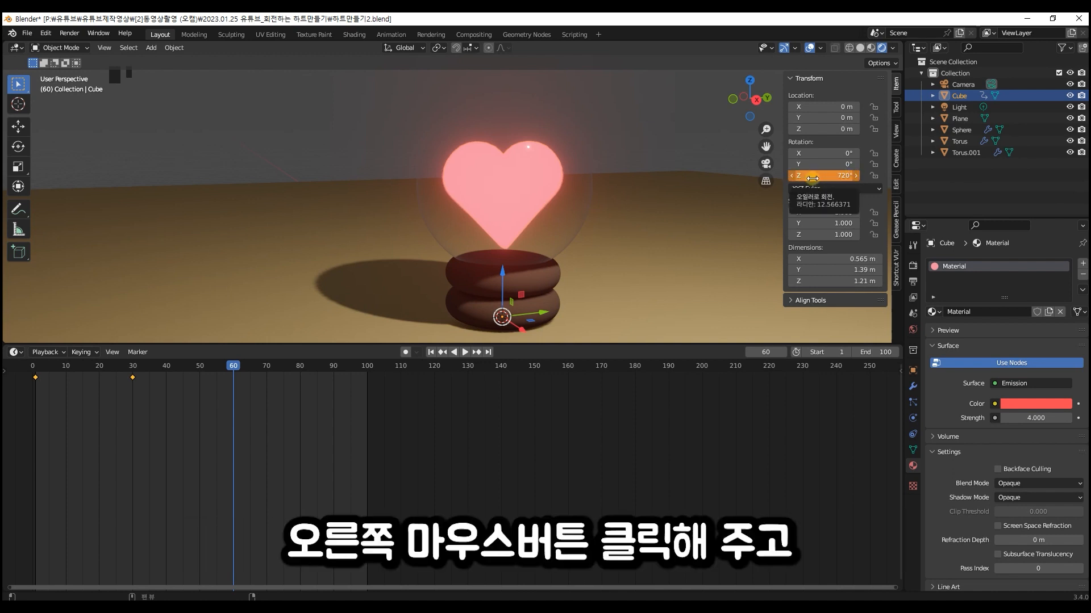
{"action": "right_click", "coordinate": [816, 176]}
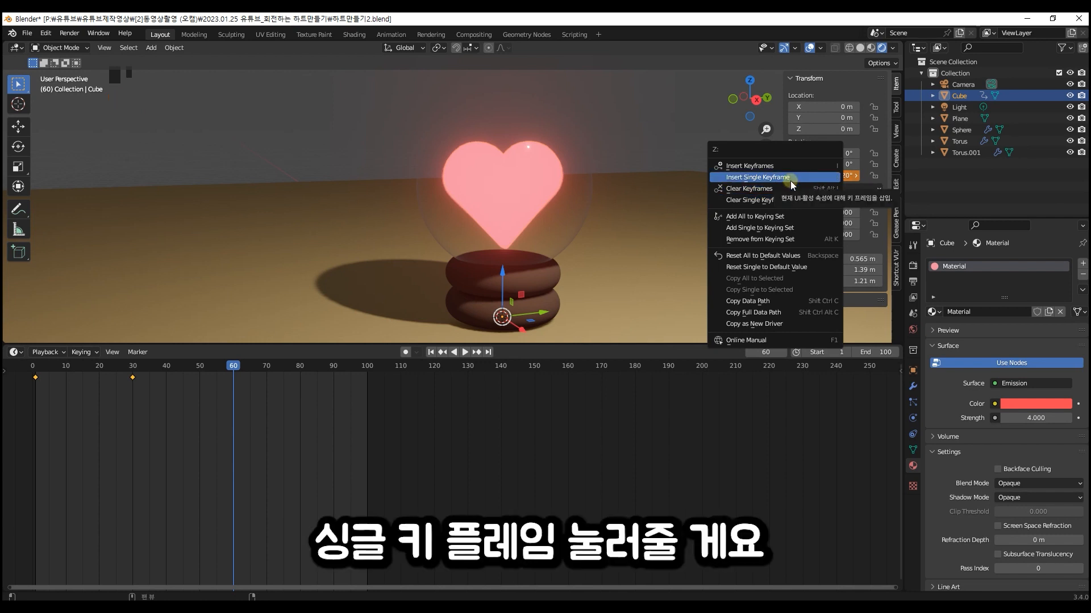
{"action": "left_click", "coordinate": [790, 181]}
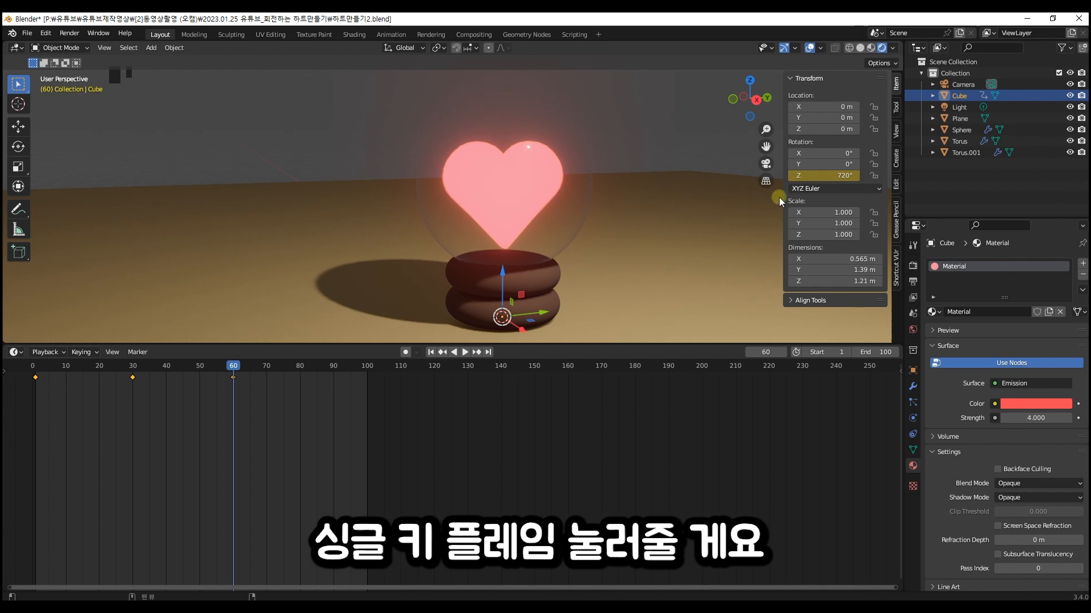
- At frame 90, insert a single keyframe for the heart's Z rotation at 1080°, and return the playhead to frame 0
{"action": "left_click_drag", "start_coordinate": [231, 367], "coordinate": [334, 376]}
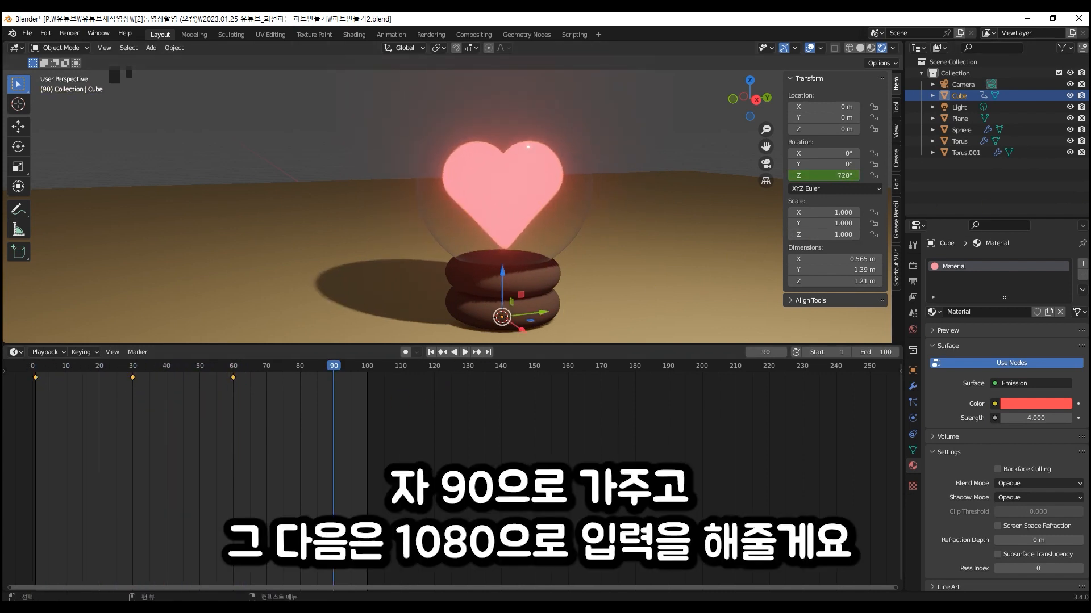
{"action": "left_click", "coordinate": [840, 175]}
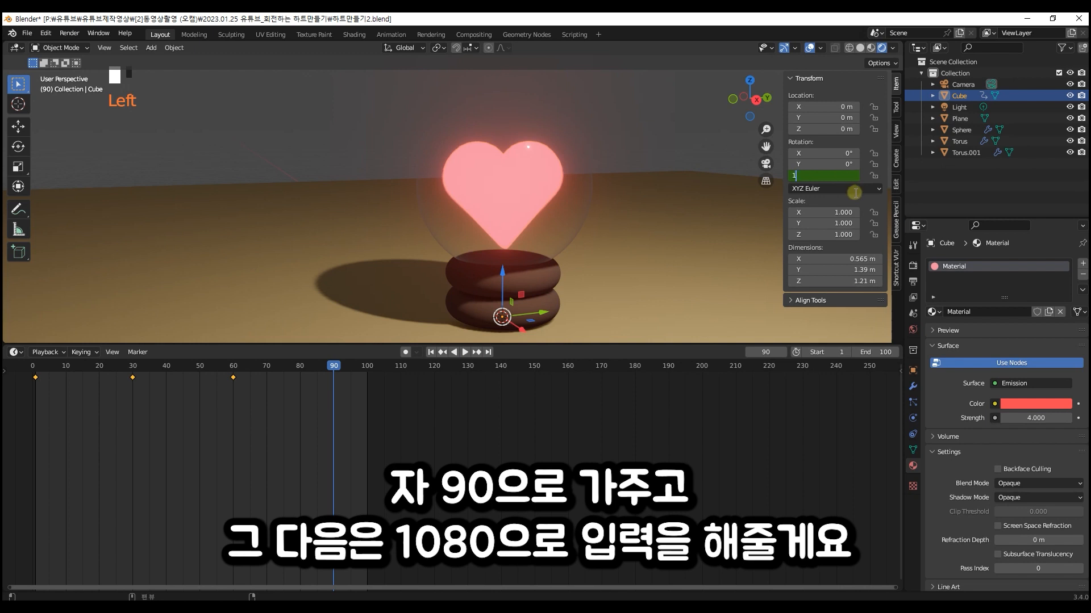
{"action": "type", "text": "1080"}
{"action": "key", "text": "Return"}
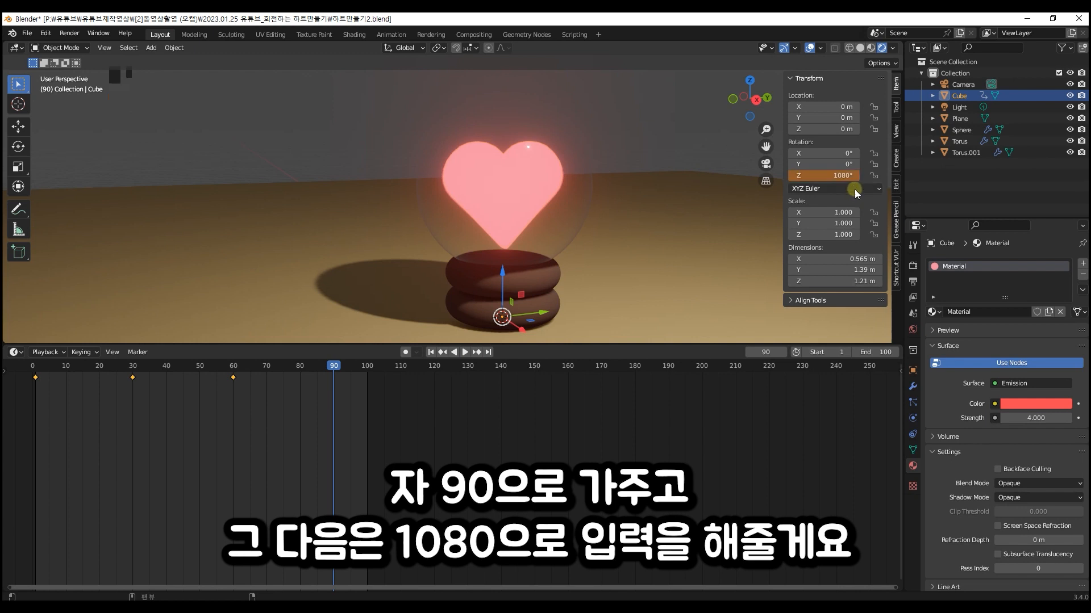
{"action": "right_click", "coordinate": [824, 176]}
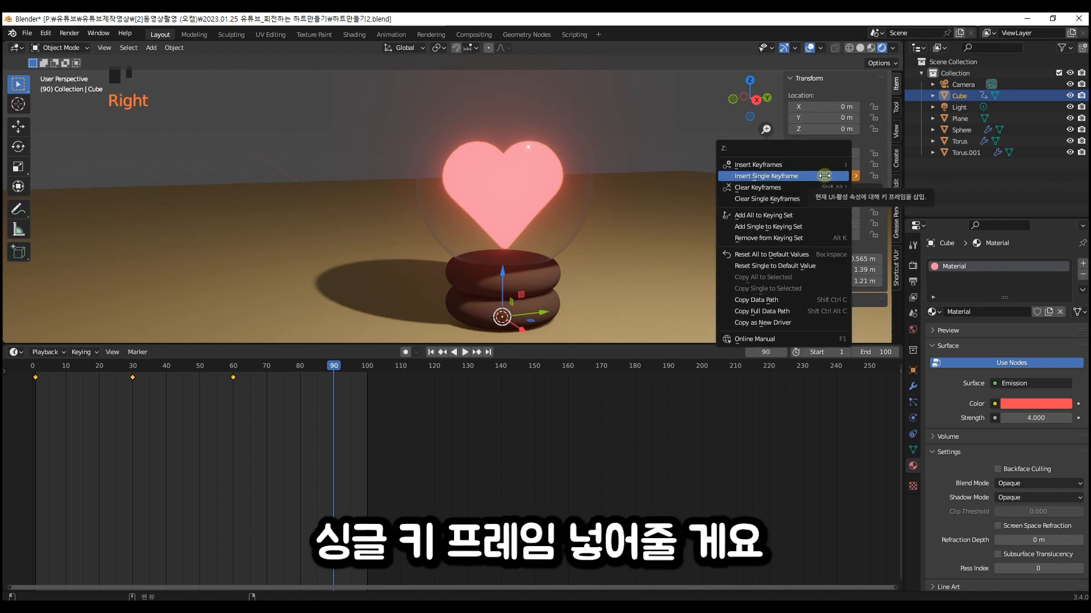
{"action": "left_click", "coordinate": [823, 175]}
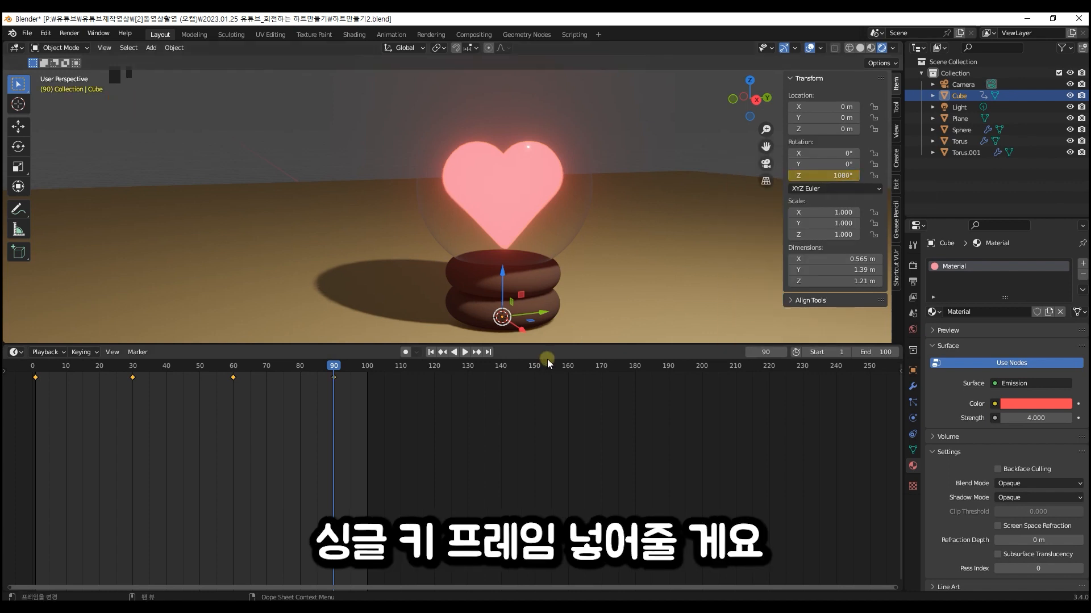
{"action": "left_click_drag", "start_coordinate": [333, 370], "coordinate": [32, 370]}
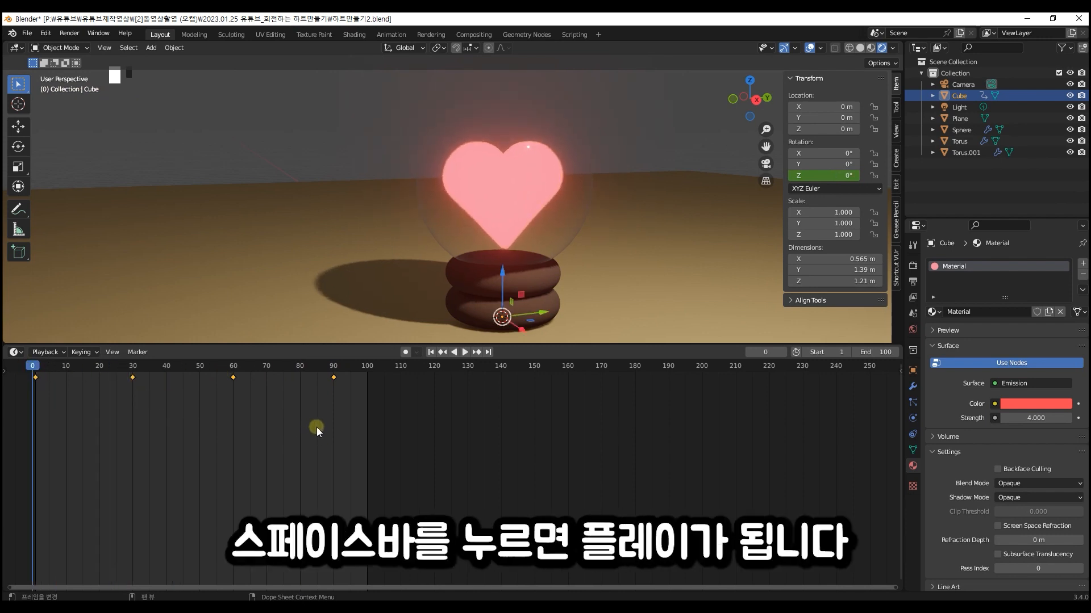
- Play back the heart's rotation, and insert a keyframe for its red emission color at frame 1
{"action": "key", "text": "space"}
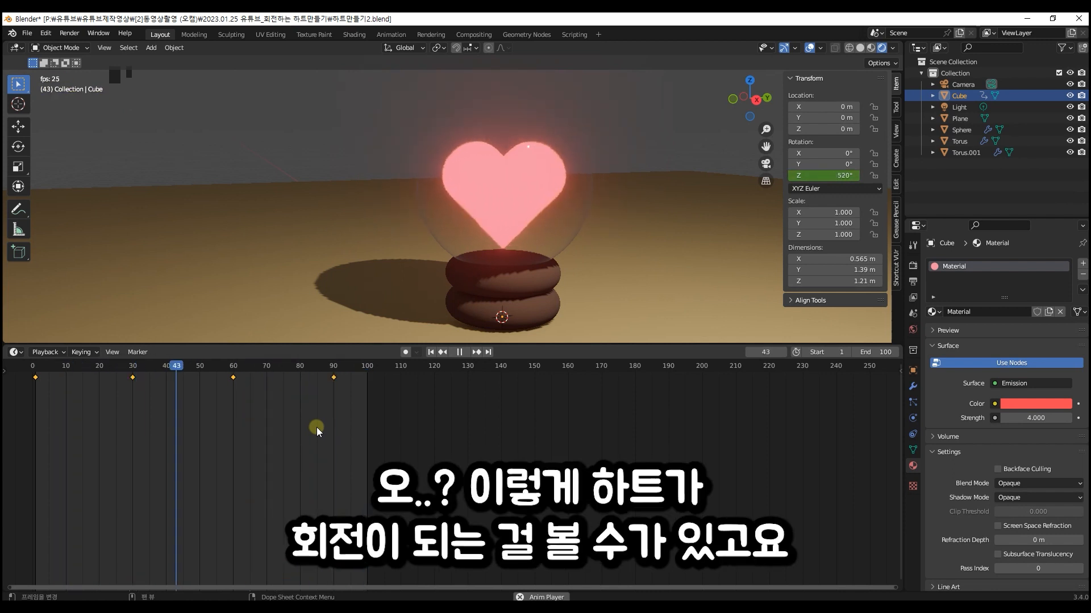
{"action": "key", "text": "space"}
{"action": "left_click_drag", "start_coordinate": [199, 366], "coordinate": [37, 369]}
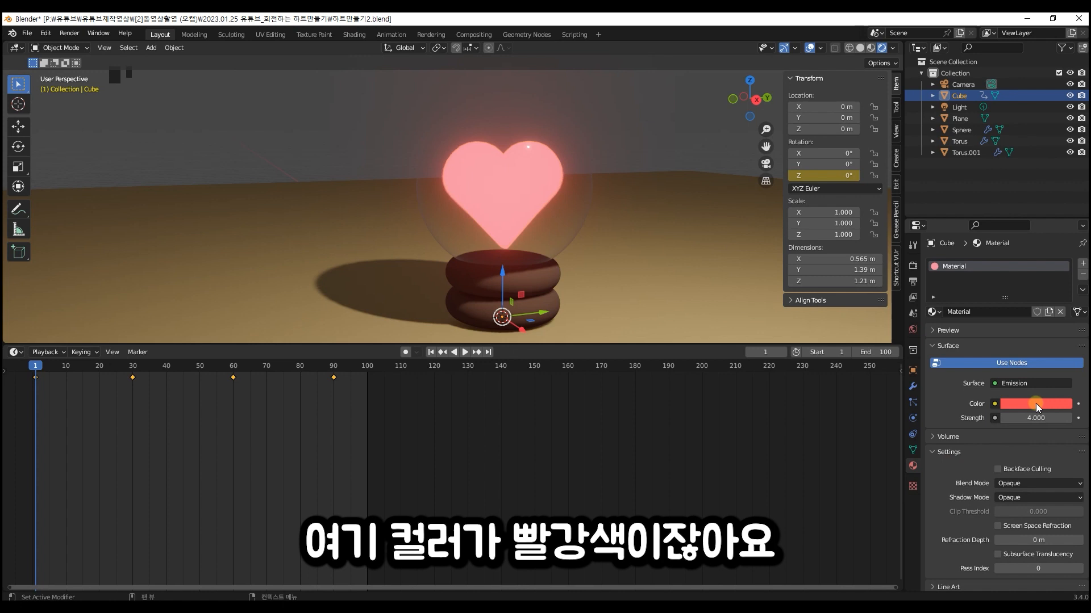
{"action": "left_click", "coordinate": [1078, 405]}
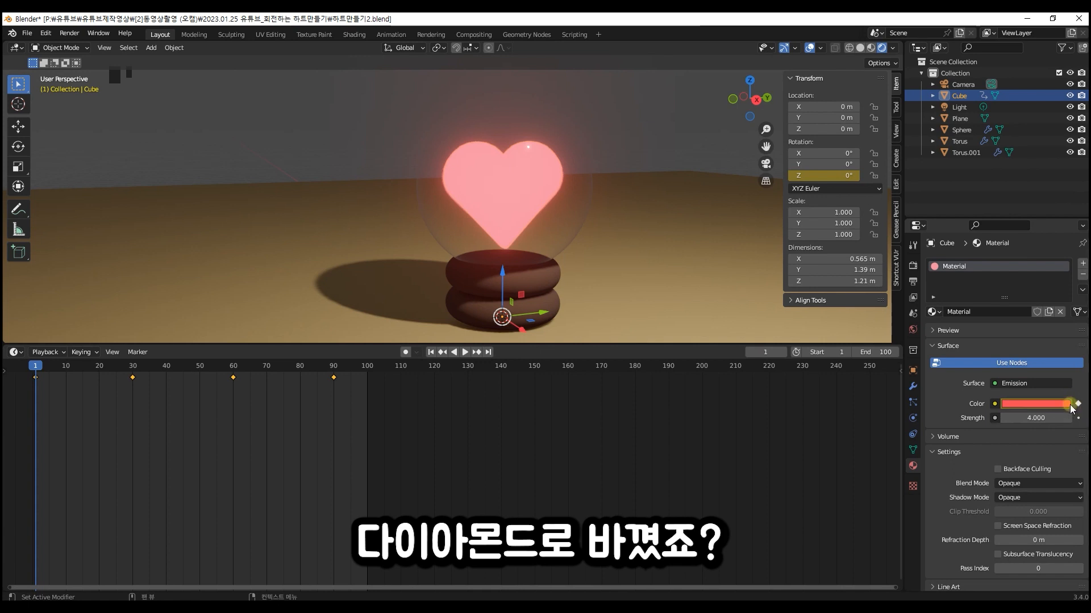
- At frame 30, change the heart's emission color to orange (hue 0.058, saturation 0.917) and insert a color keyframe
{"action": "left_click_drag", "start_coordinate": [37, 367], "coordinate": [133, 381]}
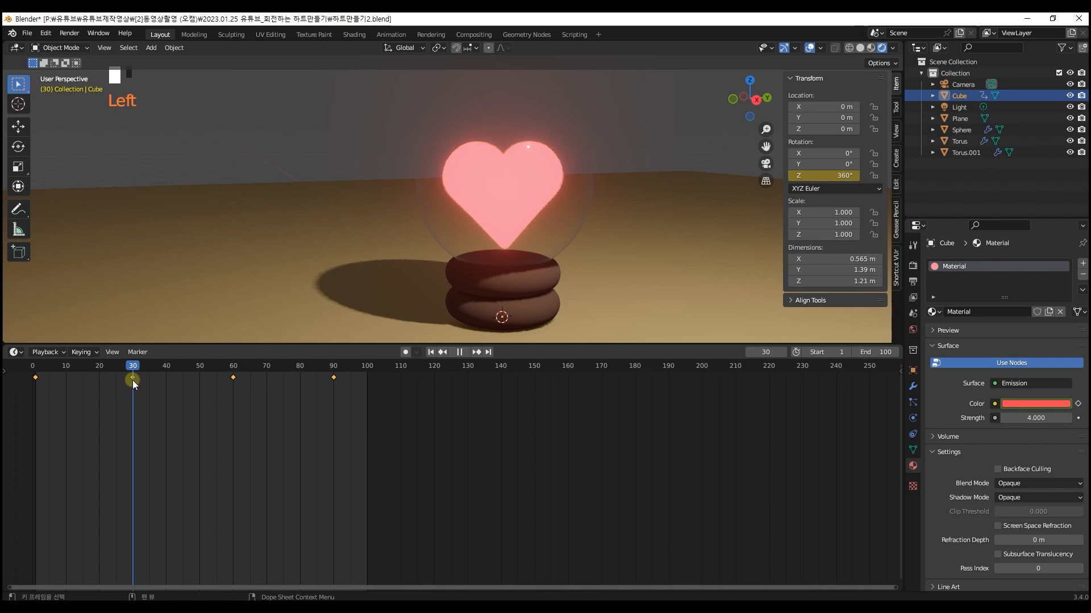
{"action": "left_click", "coordinate": [1038, 403]}
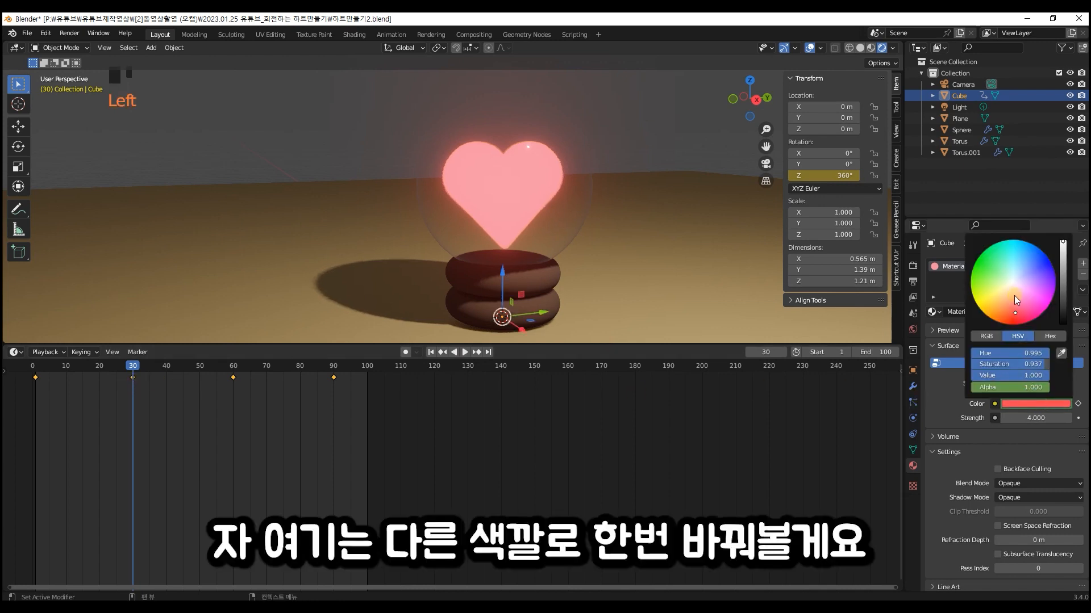
{"action": "left_click_drag", "start_coordinate": [1013, 301], "coordinate": [1000, 307]}
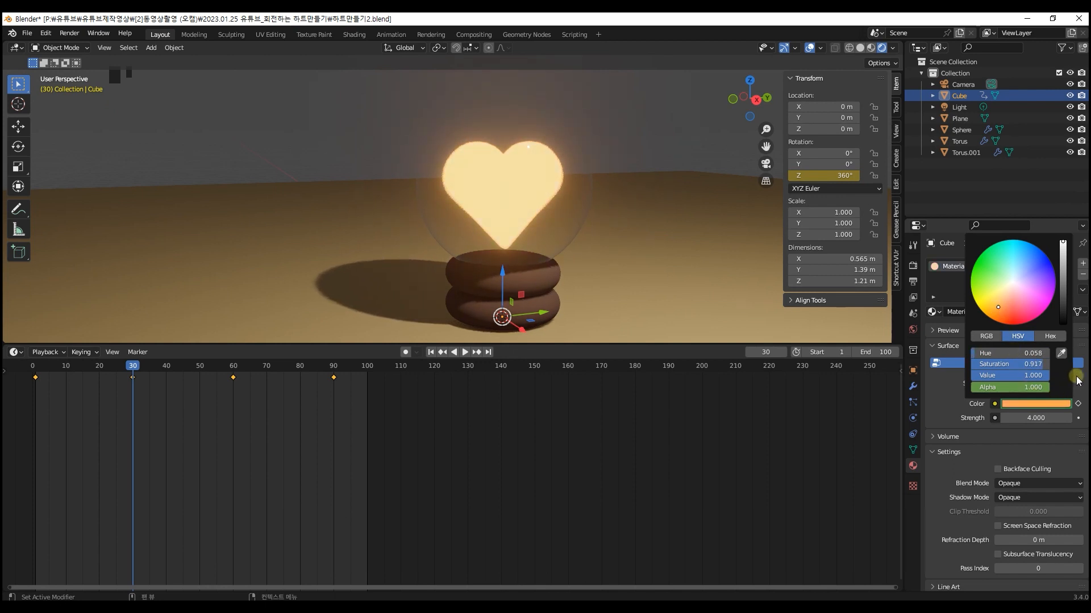
{"action": "left_click", "coordinate": [1079, 405]}
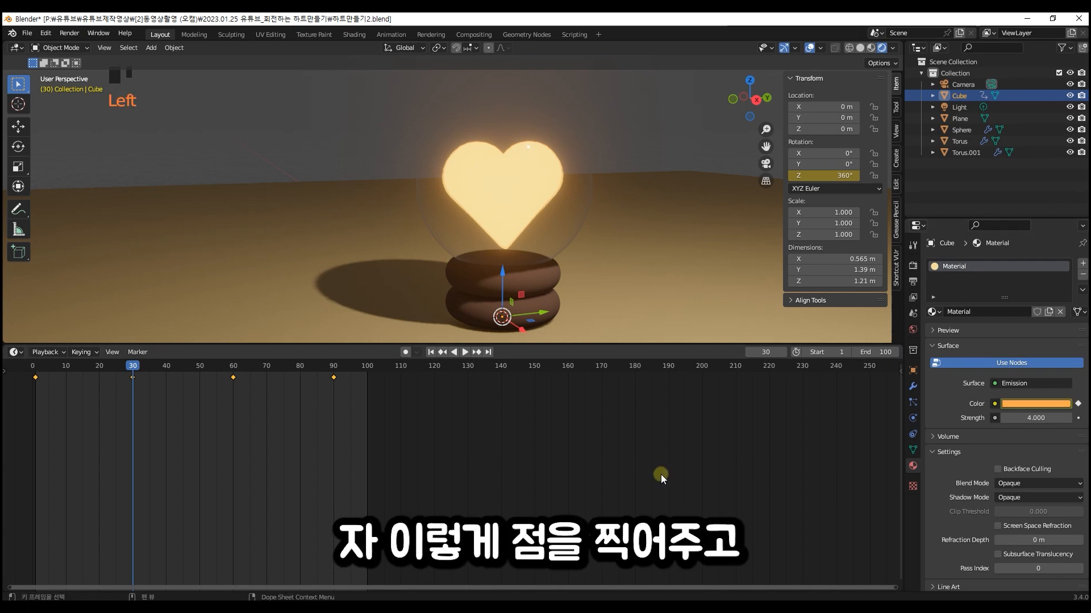
- At frame 60, change the heart's emission color to green (hue 0.305, saturation 0.807) and insert a color keyframe
{"action": "left_click_drag", "start_coordinate": [135, 370], "coordinate": [233, 398]}
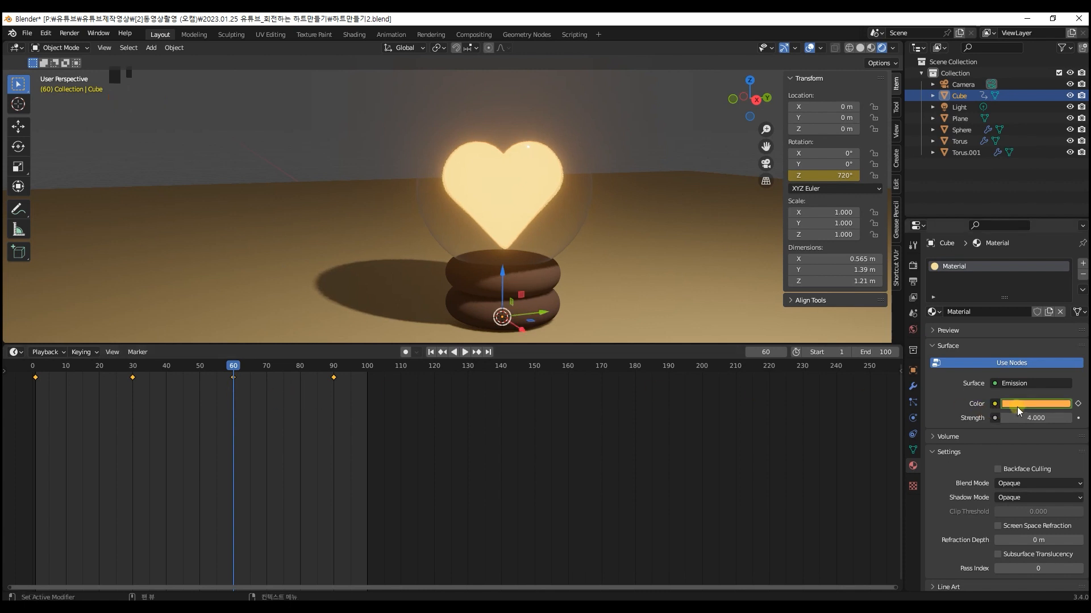
{"action": "left_click", "coordinate": [1035, 404]}
{"action": "left_click_drag", "start_coordinate": [1028, 291], "coordinate": [994, 280]}
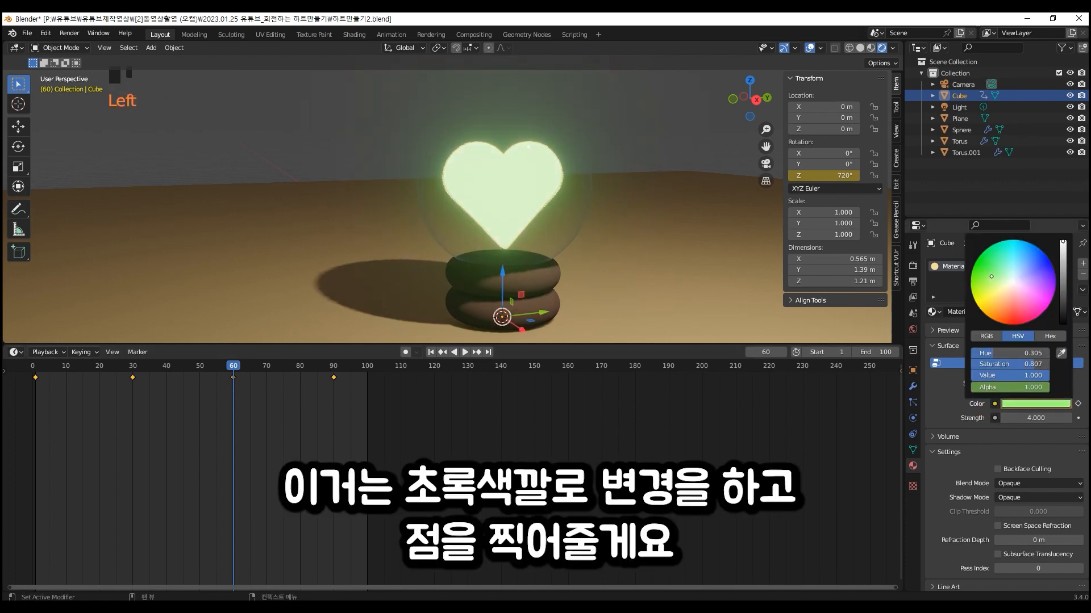
{"action": "left_click", "coordinate": [1078, 403]}
{"action": "left_click", "coordinate": [240, 410]}
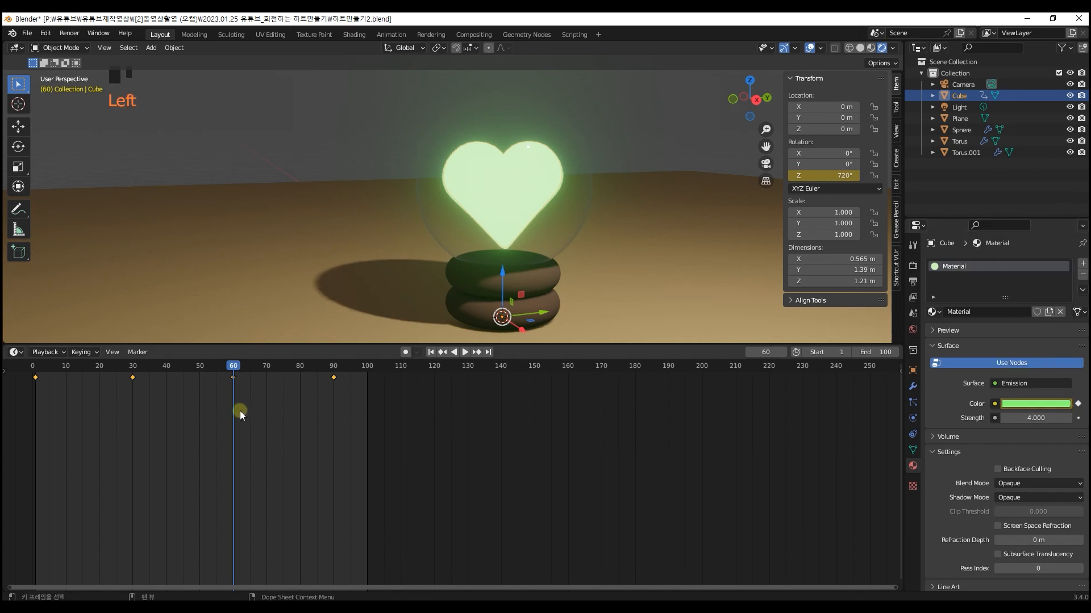
- At frame 90, change the heart's emission color to blue and insert a color keyframe
{"action": "left_click_drag", "start_coordinate": [238, 366], "coordinate": [334, 379]}
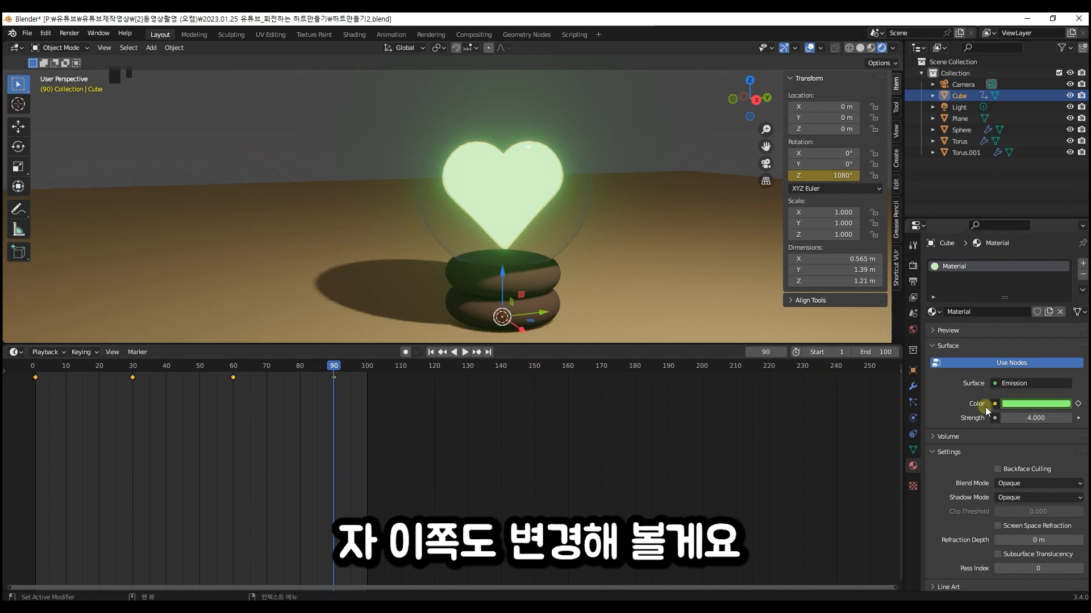
{"action": "left_click", "coordinate": [1052, 406]}
{"action": "left_click_drag", "start_coordinate": [1020, 281], "coordinate": [1030, 254]}
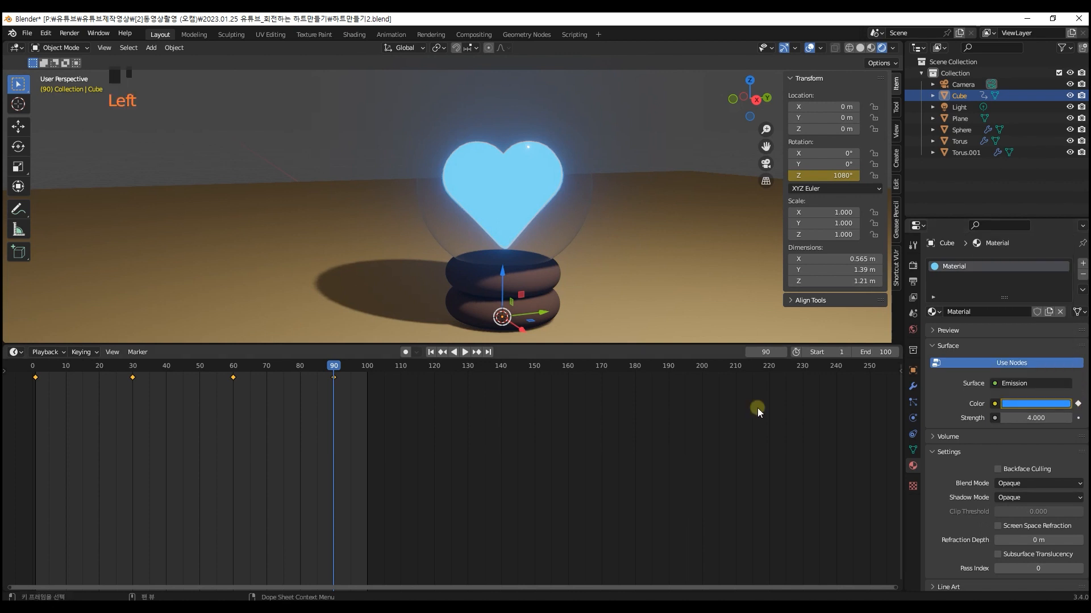
- Play the animation from frame 0 to check the heart's color changes together with its rotation
{"action": "left_click_drag", "start_coordinate": [322, 367], "coordinate": [6, 371]}
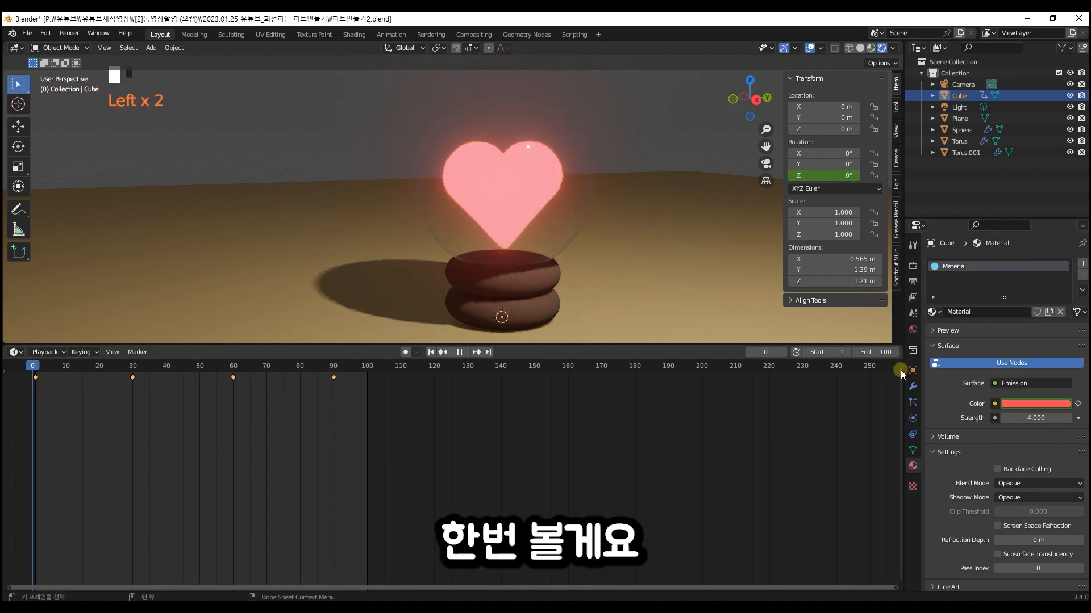
{"action": "key", "text": "space"}
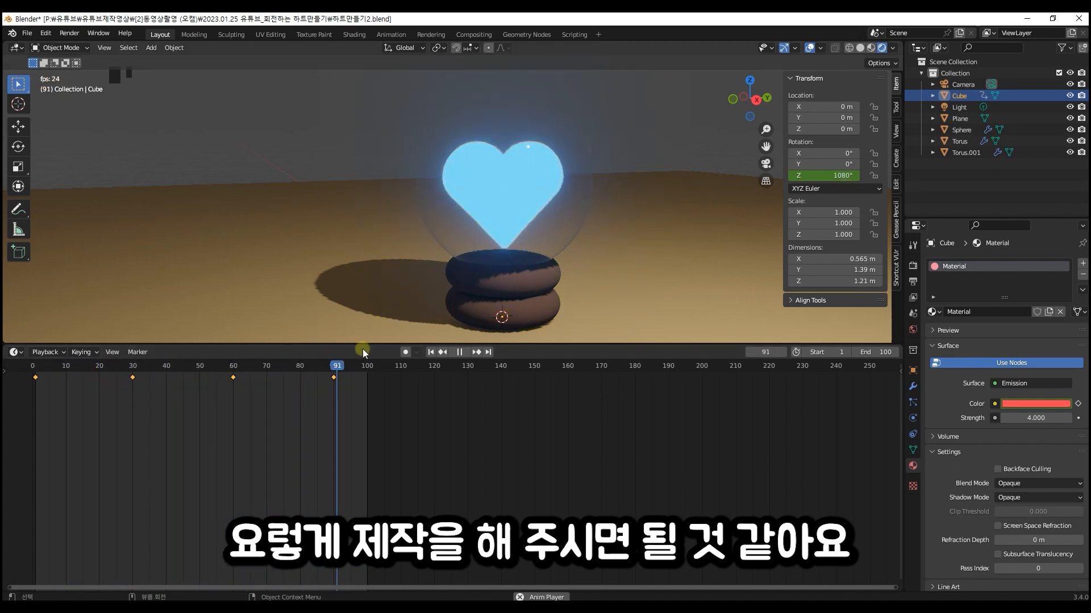
{"action": "key", "text": "space"}
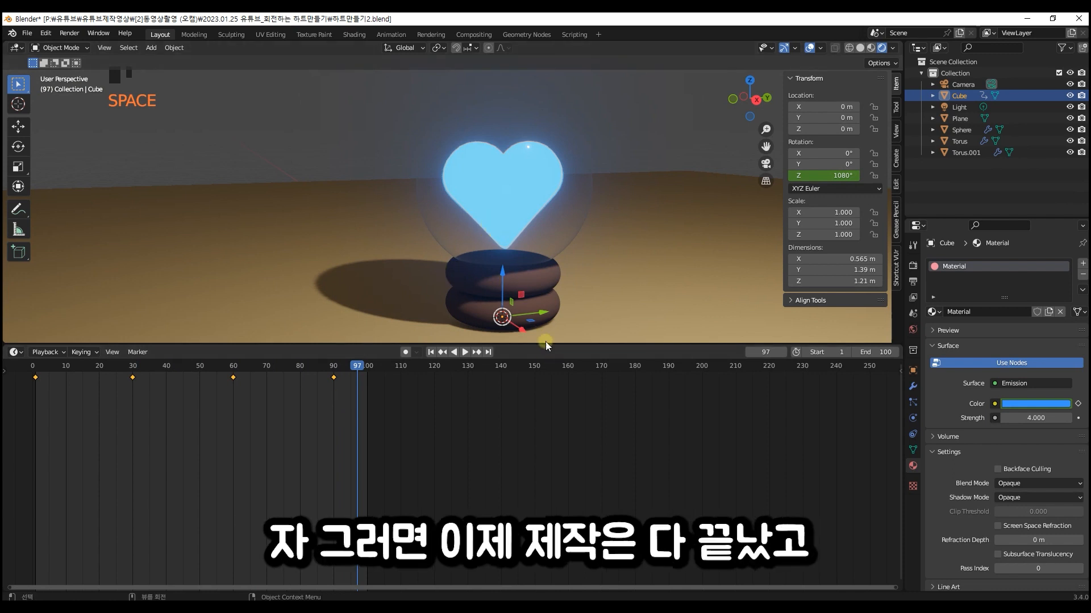
- Shorten the timeline area, place the playhead at frame 90, and set the animation's end frame to 90
{"action": "left_click_drag", "start_coordinate": [545, 344], "coordinate": [545, 376]}
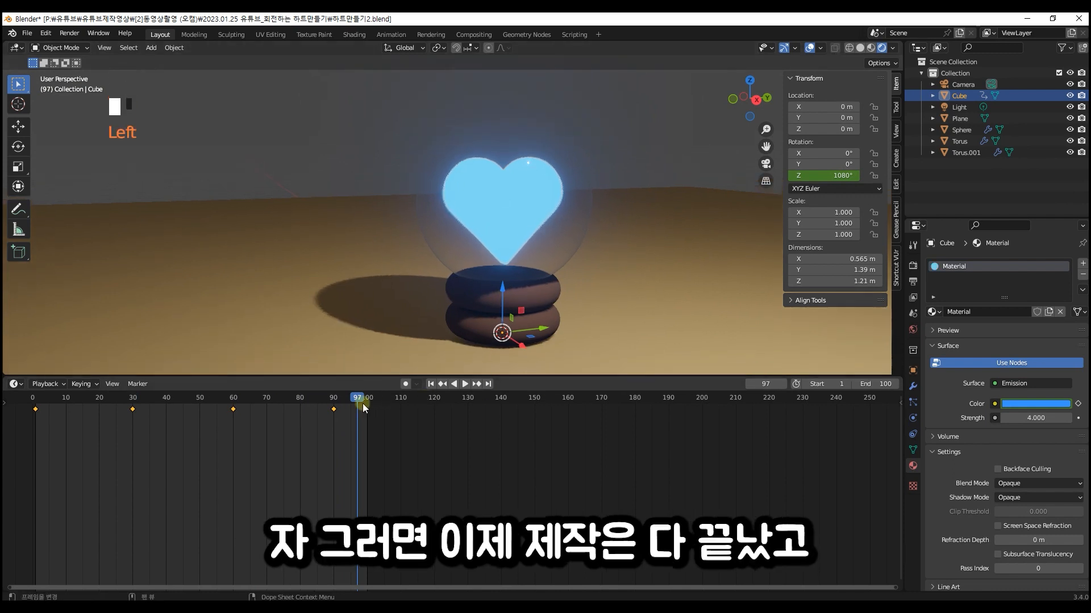
{"action": "left_click_drag", "start_coordinate": [361, 402], "coordinate": [334, 407]}
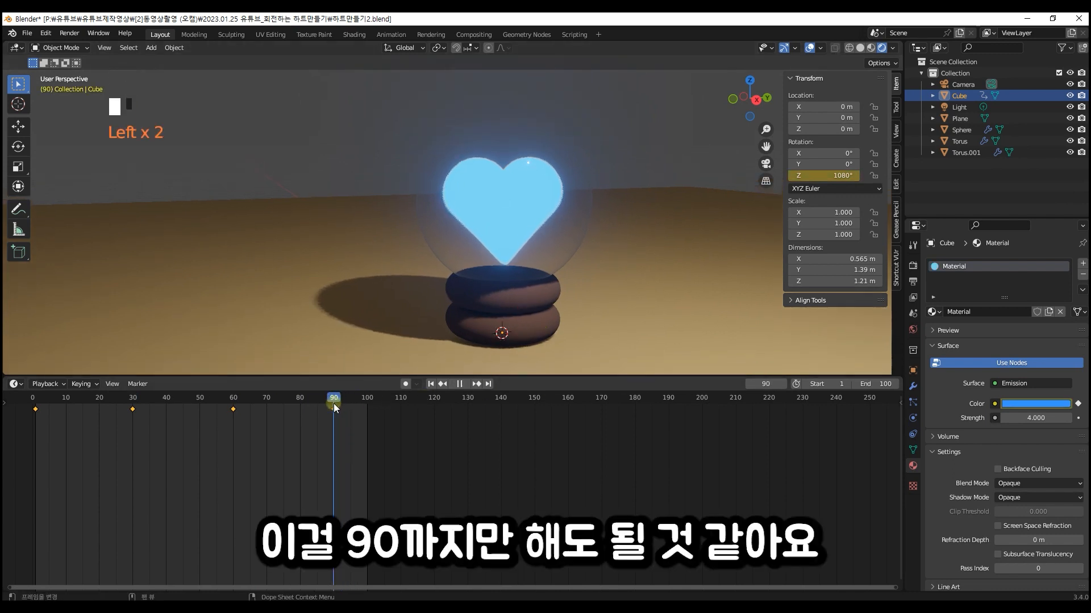
{"action": "left_click", "coordinate": [334, 409]}
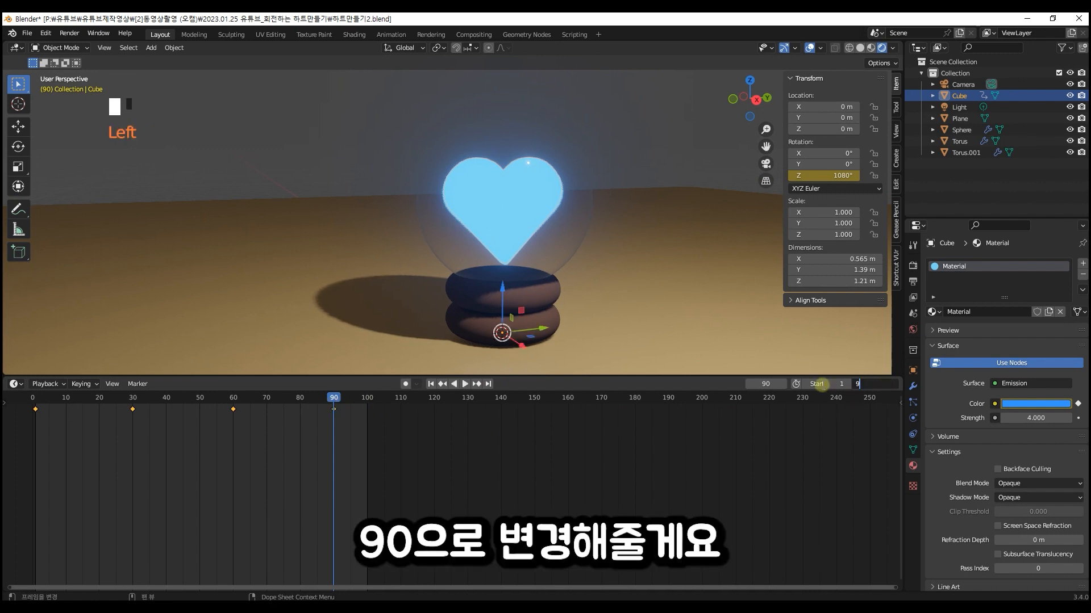
{"action": "left_click", "coordinate": [822, 384]}
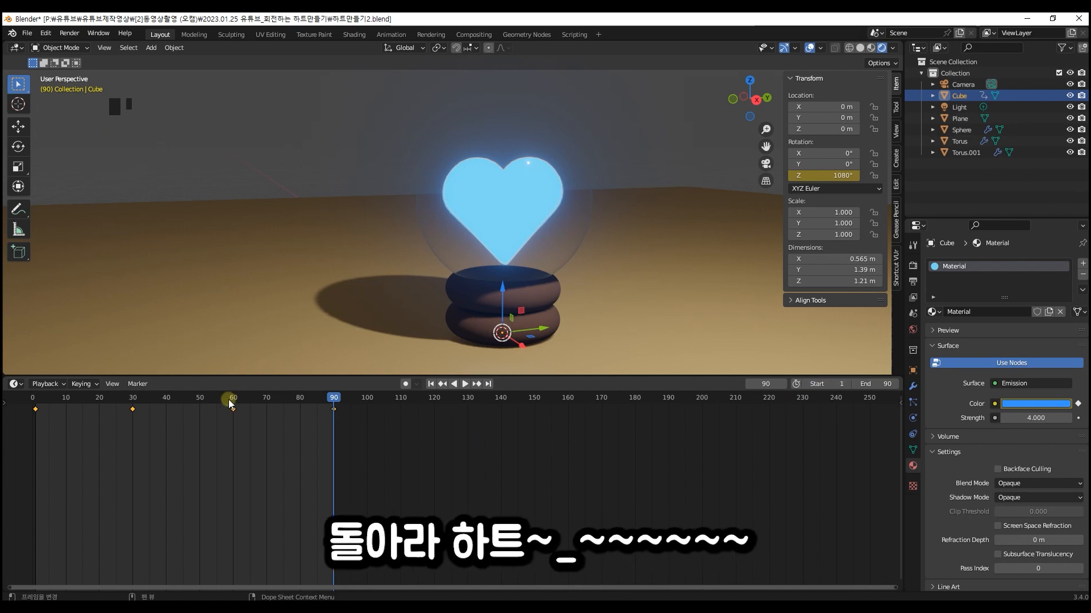
- Play the shortened animation from frame 0 and stop it
{"action": "left_click_drag", "start_coordinate": [331, 402], "coordinate": [36, 406]}
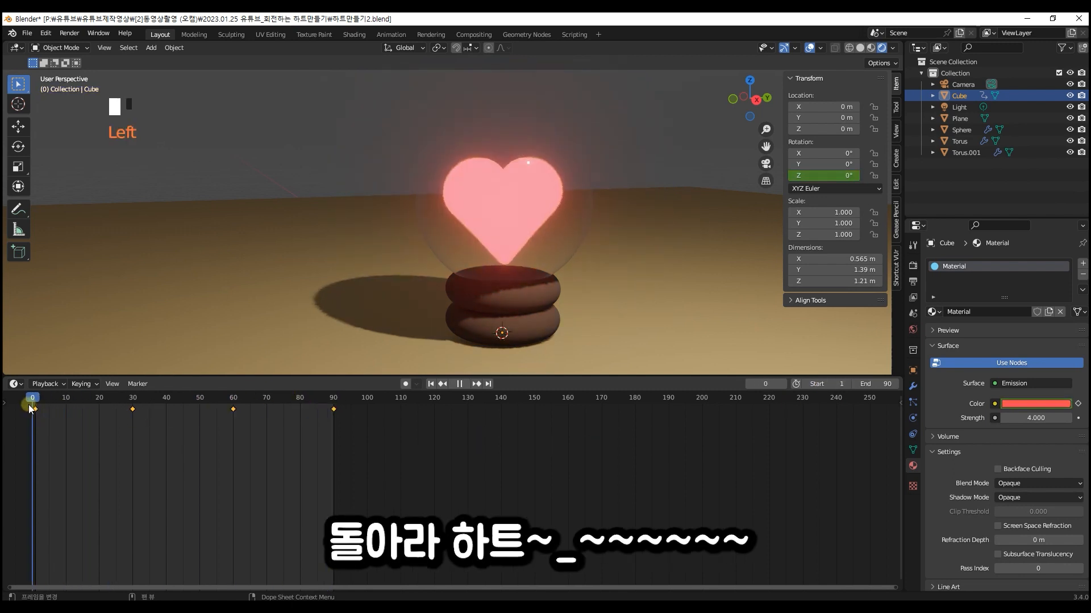
{"action": "key", "text": "space"}
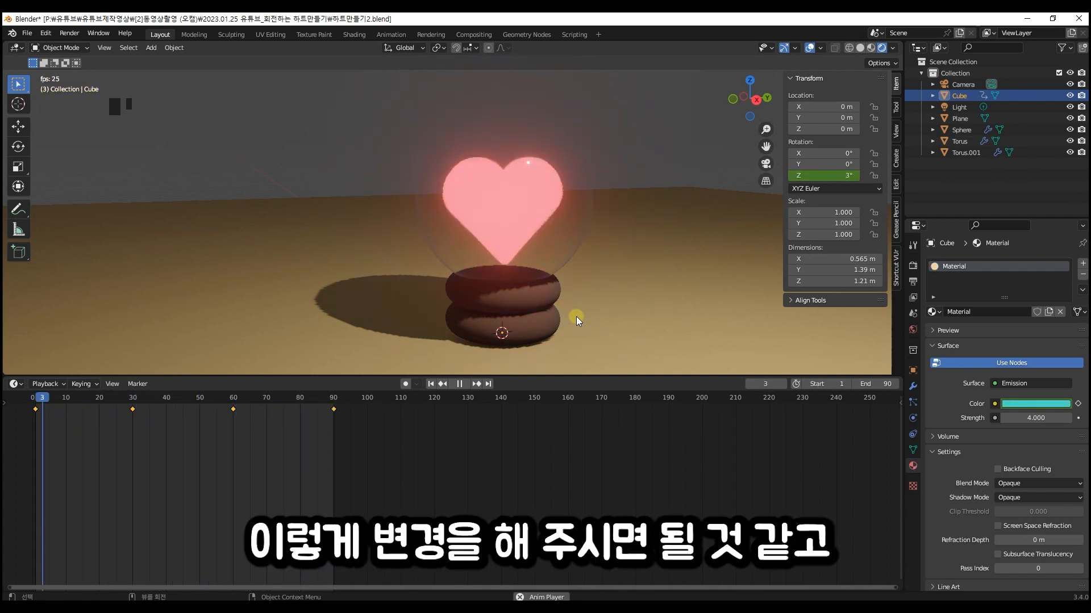
{"action": "key", "text": "space"}
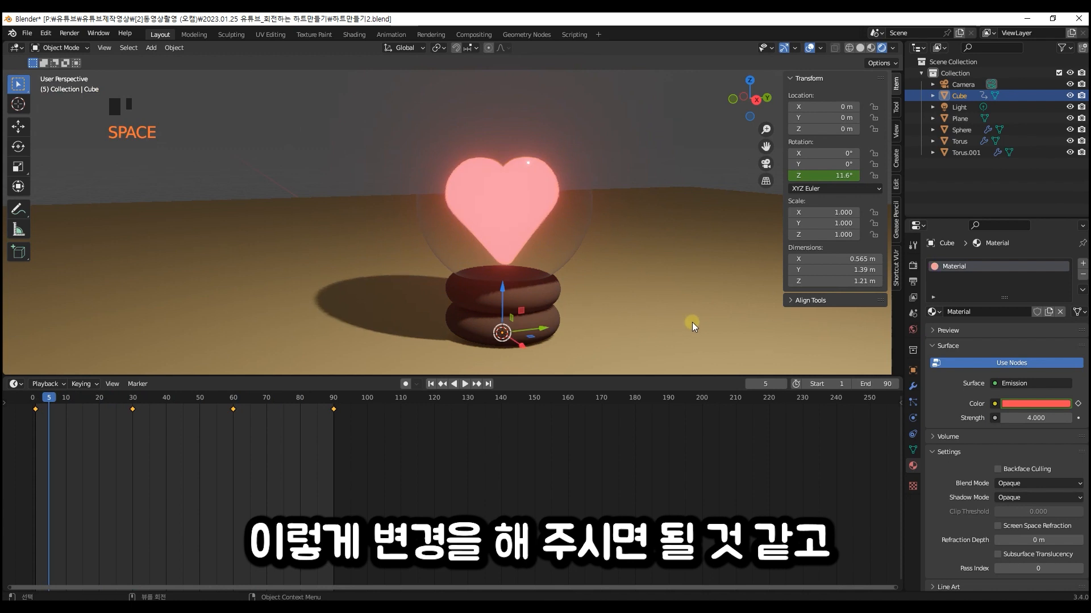
- Return the playhead to frame 1 and duplicate the heart inside the glass sphere in place
{"action": "middle_click_drag", "start_coordinate": [494, 275], "coordinate": [469, 285]}
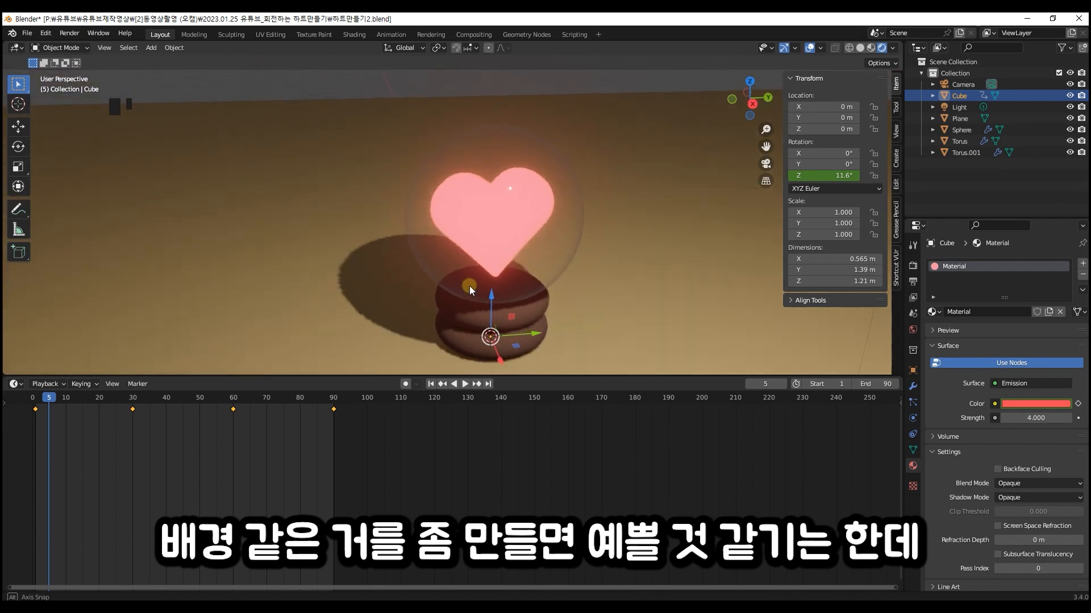
{"action": "scroll", "coordinate": [469, 273], "scroll_direction": "down", "scroll_amount": 2}
{"action": "scroll", "coordinate": [470, 274], "scroll_direction": "down", "scroll_amount": 2}
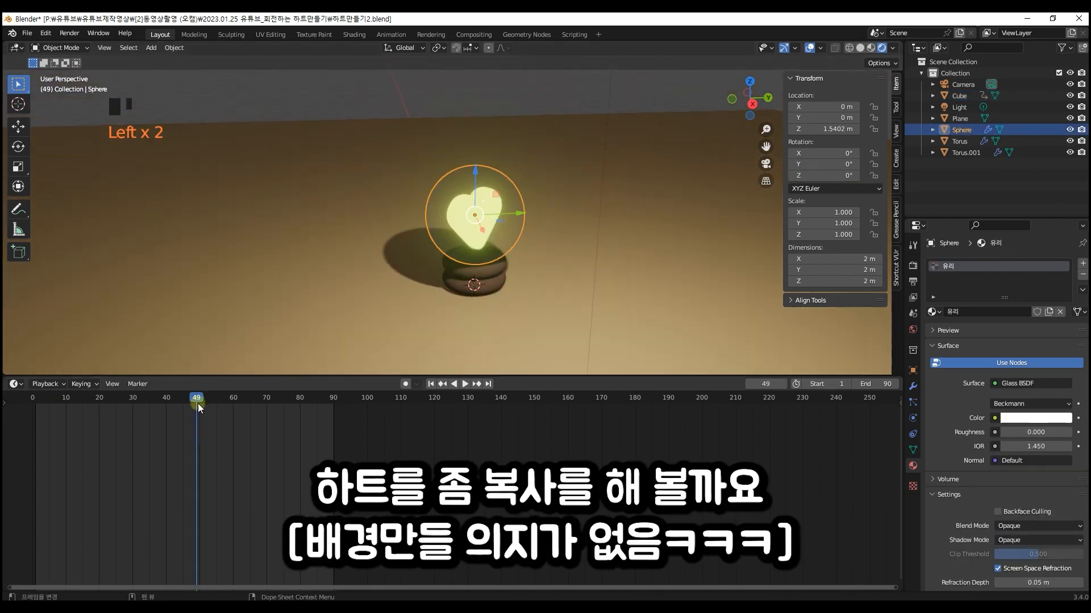
{"action": "left_click_drag", "start_coordinate": [197, 401], "coordinate": [35, 400]}
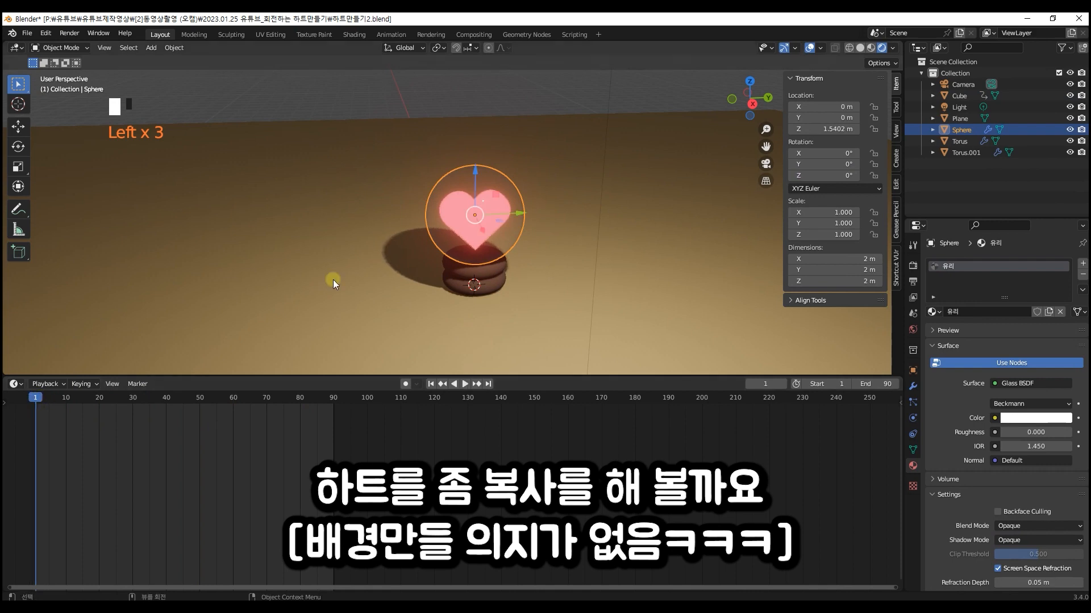
{"action": "left_click", "coordinate": [457, 209]}
{"action": "left_click", "coordinate": [457, 209]}
{"action": "left_click", "coordinate": [457, 209]}
{"action": "left_click", "coordinate": [457, 209]}
{"action": "left_click", "coordinate": [456, 209]}
{"action": "left_click", "coordinate": [457, 209]}
{"action": "left_click", "coordinate": [457, 209]}
{"action": "key", "text": "shift+d"}
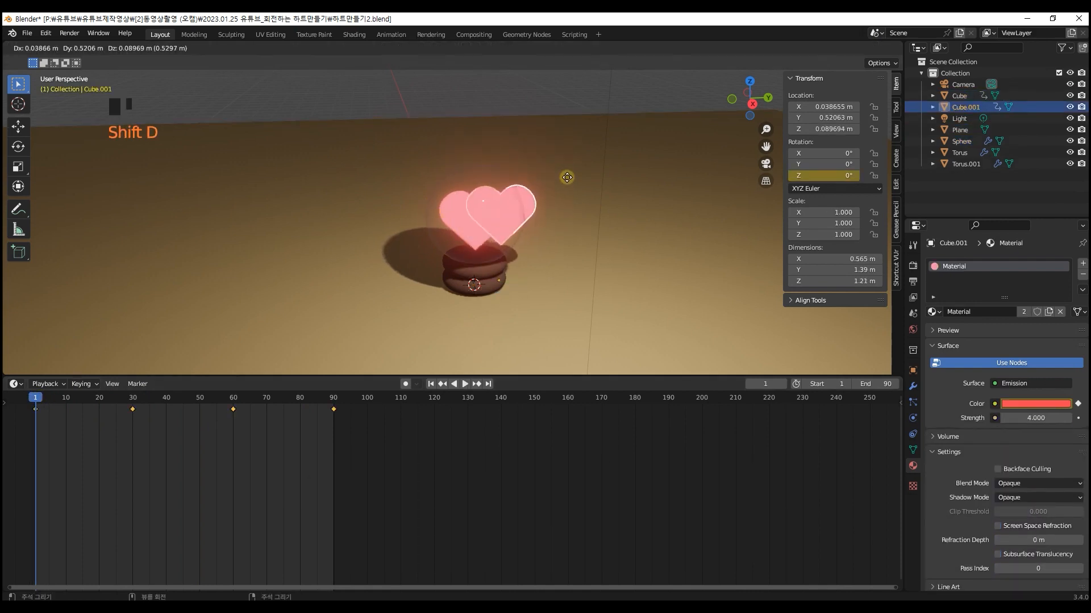
{"action": "right_click", "coordinate": [431, 157]}
- Move the duplicated heart behind the sphere to about X -5.33 m, Y -1.60 m and scale it to about 2.857
{"action": "left_click_drag", "start_coordinate": [483, 309], "coordinate": [429, 213]}
{"action": "key", "text": "s"}
{"action": "left_click", "coordinate": [535, 285]}
- Try lowering the large background heart to about Z -3.04 m and placing a copy at about X -4.40 m, Y 3.10 m, Z -3.93 m
{"action": "middle_click_drag", "start_coordinate": [402, 153], "coordinate": [410, 207], "text": "shift"}
{"action": "left_click_drag", "start_coordinate": [411, 205], "coordinate": [411, 278]}
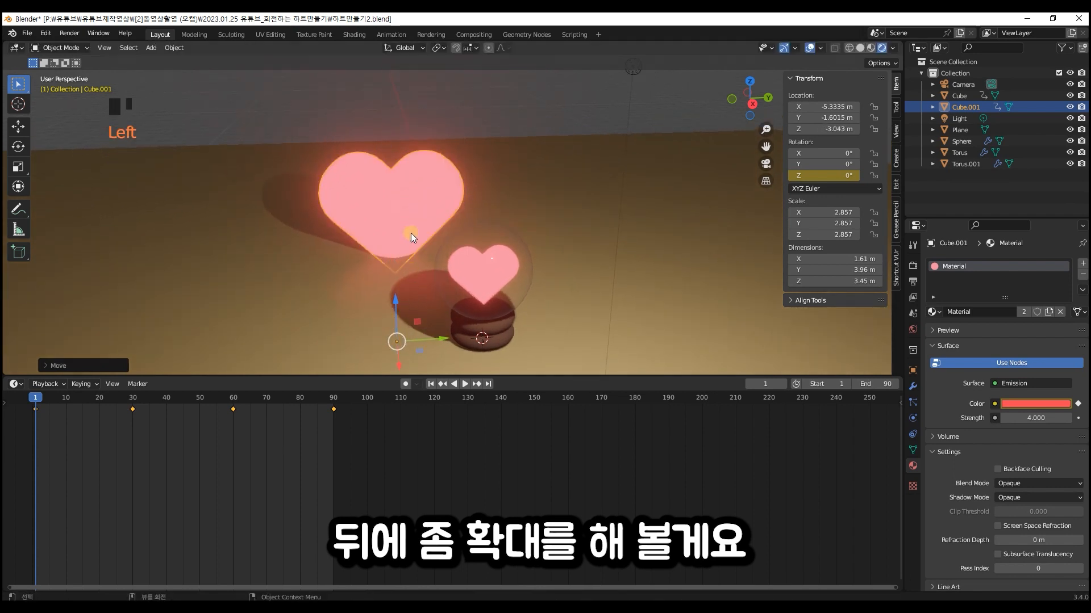
{"action": "key", "text": "shift+d"}
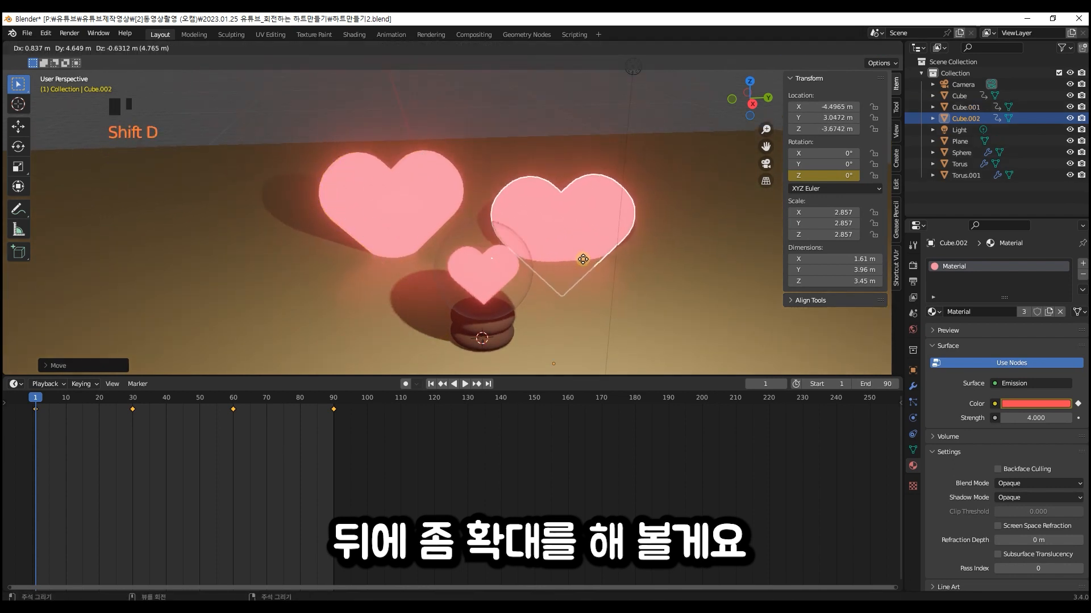
{"action": "left_click", "coordinate": [585, 264]}
{"action": "mouse_move", "coordinate": [585, 263]}
{"action": "middle_mouse_down"}
{"action": "mouse_move", "coordinate": [571, 256]}
{"action": "mouse_move", "coordinate": [577, 244]}
{"action": "mouse_move", "coordinate": [608, 248]}
{"action": "mouse_move", "coordinate": [568, 260]}
{"action": "middle_mouse_up"}
- Play the animation with both background hearts, and undo the duplication and the lowering of the large heart
{"action": "key", "text": "space"}
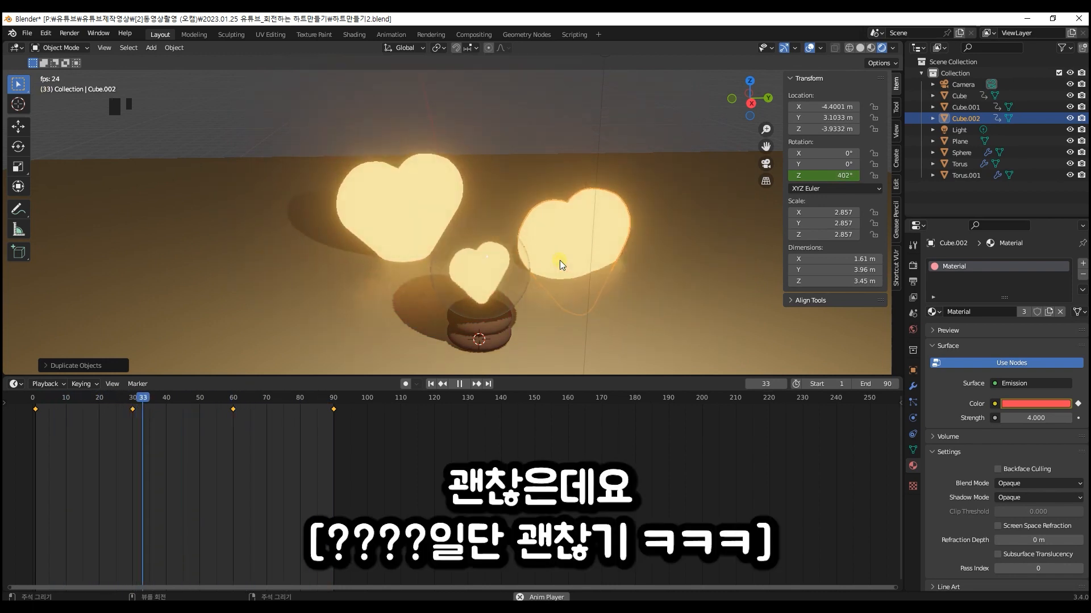
{"action": "key", "text": "space"}
{"action": "middle_click_drag", "start_coordinate": [510, 196], "coordinate": [518, 241]}
{"action": "key", "text": "ctrl+z"}
{"action": "key", "text": "ctrl+z"}
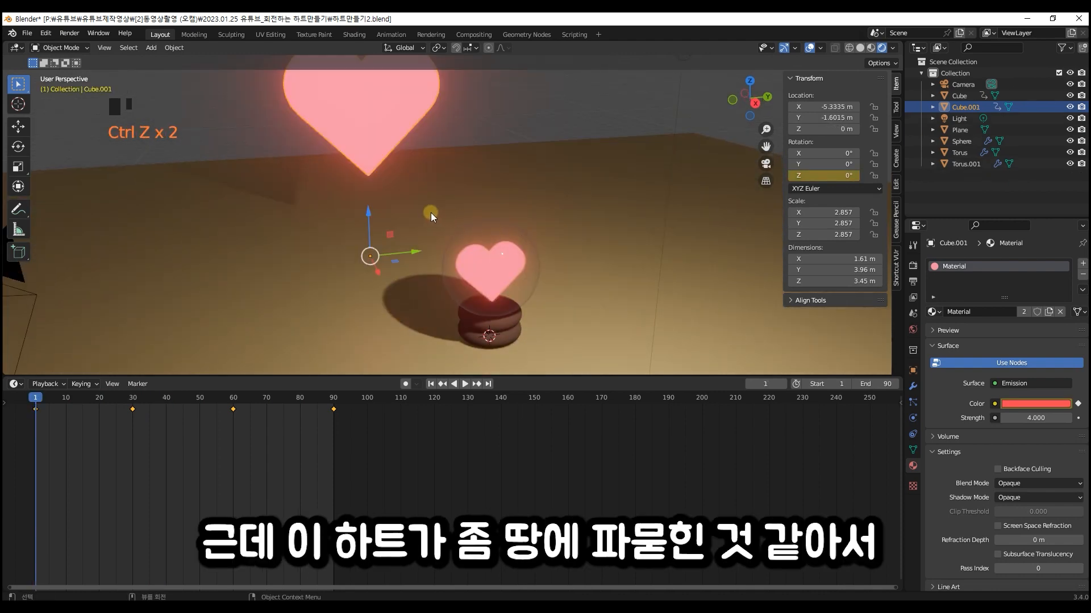
- Set the large heart's origin to its center of mass (volume) and lower it to about Z 1.96 m
{"action": "right_click", "coordinate": [366, 132]}
{"action": "mouse_move", "coordinate": [364, 178]}
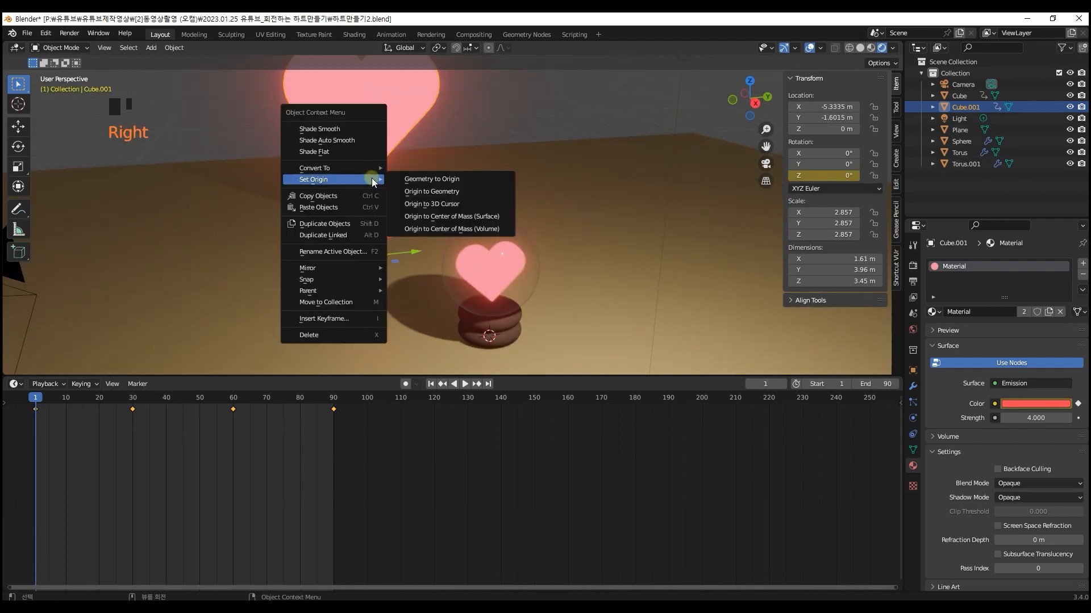
{"action": "left_click", "coordinate": [472, 228]}
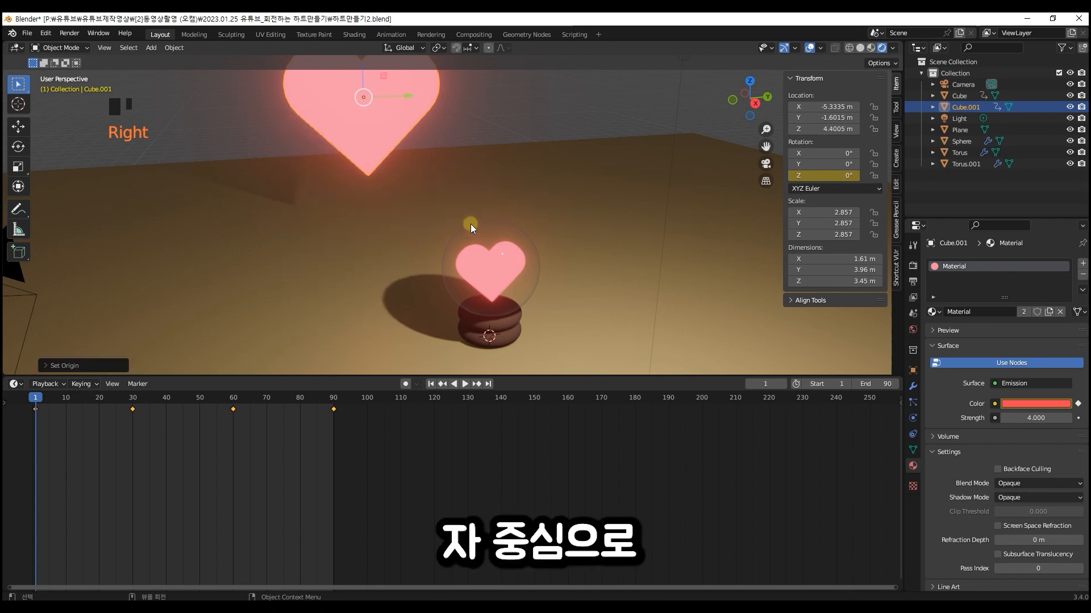
{"action": "middle_click_drag", "start_coordinate": [377, 124], "coordinate": [380, 210], "text": "shift"}
{"action": "left_click_drag", "start_coordinate": [363, 85], "coordinate": [378, 178]}
{"action": "mouse_move", "coordinate": [378, 179]}
{"action": "middle_mouse_down", "text": "shift"}
{"action": "mouse_move", "coordinate": [360, 198]}
{"action": "mouse_move", "coordinate": [376, 192]}
{"action": "middle_mouse_up", "text": "shift"}
- Duplicate the large heart along the Y axis to about Y 3.17 m
{"action": "key", "text": "shift+d"}
{"action": "key", "text": "y"}
{"action": "left_click", "coordinate": [564, 192]}
{"action": "middle_click_drag", "start_coordinate": [564, 192], "coordinate": [535, 246]}
- Play the animation from frame 1 to check all three hearts rotating, and stop it
{"action": "left_click_drag", "start_coordinate": [238, 403], "coordinate": [35, 401]}
{"action": "key", "text": "space"}
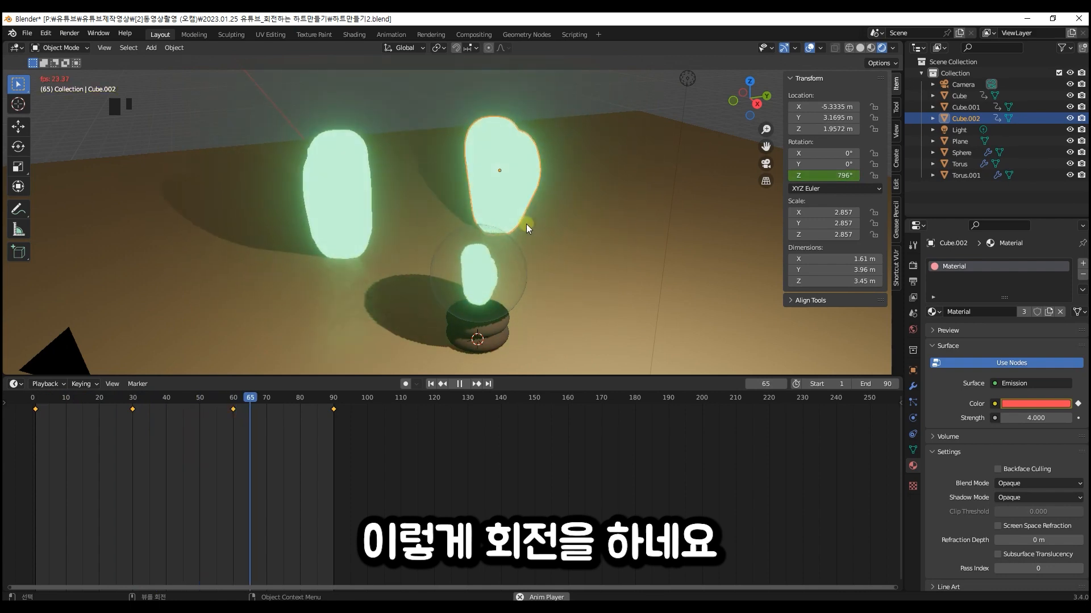
{"action": "key", "text": "space"}
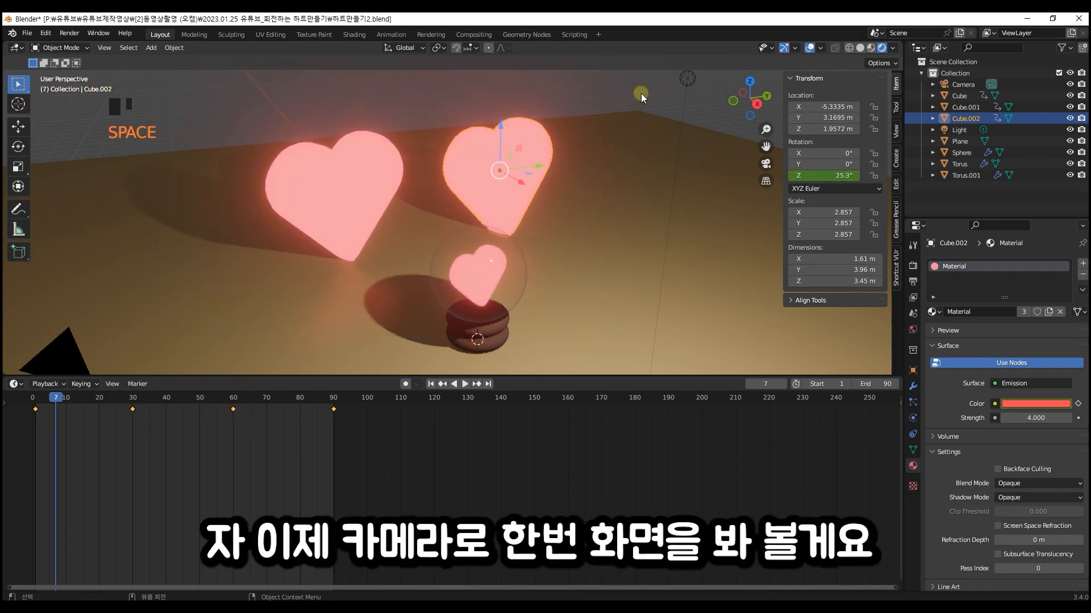
- Look through the camera, lock it to the view, and reframe it so all three hearts and the pedestal fit in the frame
{"action": "middle_click_drag", "start_coordinate": [593, 187], "coordinate": [528, 201]}
{"action": "key", "text": "KP_0"}
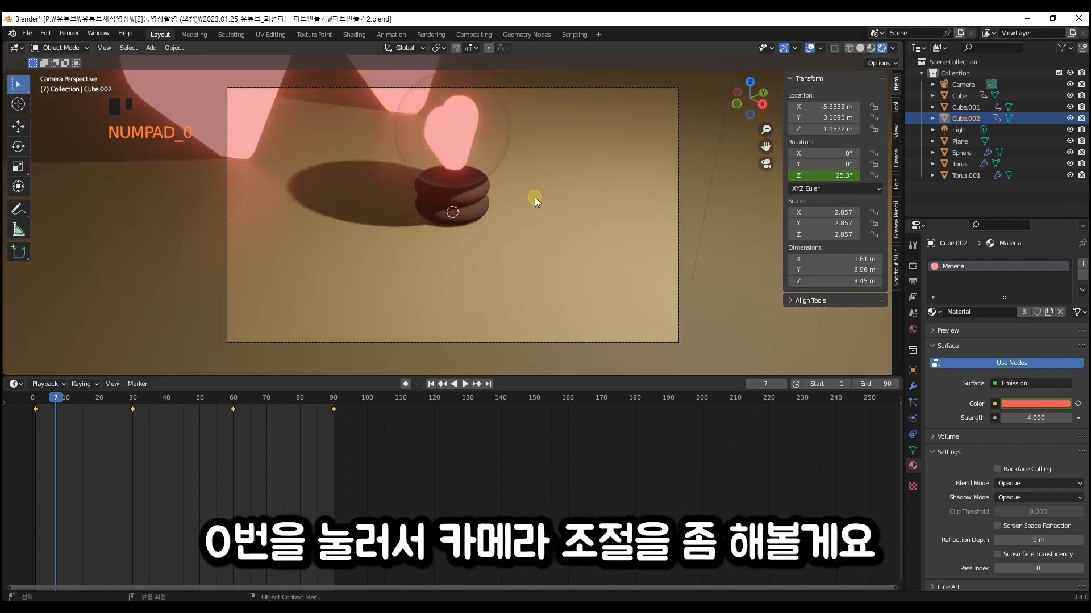
{"action": "middle_click_drag", "start_coordinate": [497, 206], "coordinate": [527, 224], "text": "shift"}
{"action": "left_click_drag", "start_coordinate": [565, 374], "coordinate": [564, 541]}
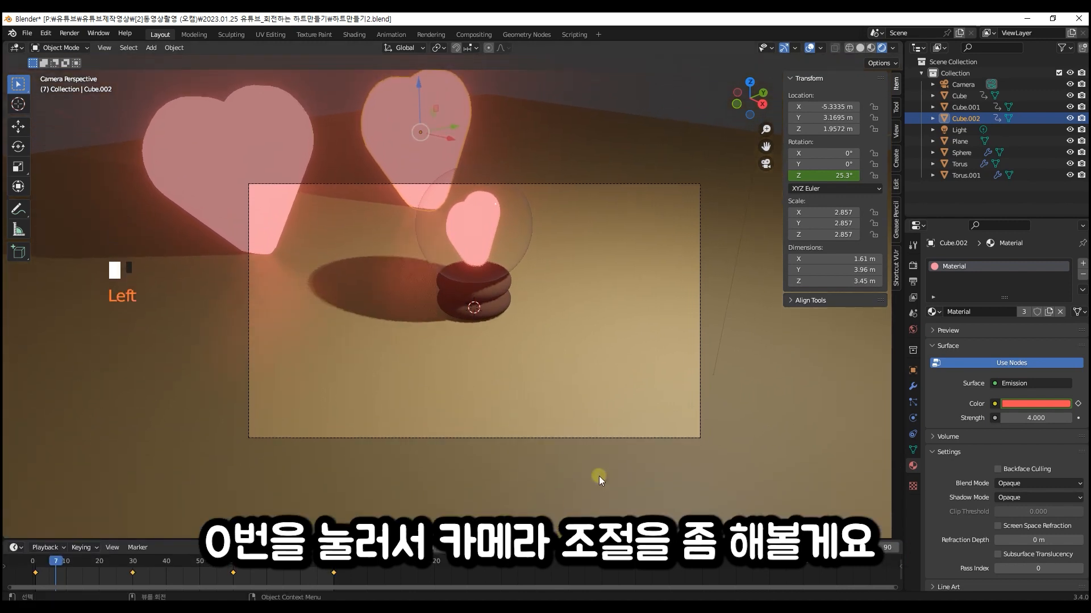
{"action": "left_click", "coordinate": [895, 132]}
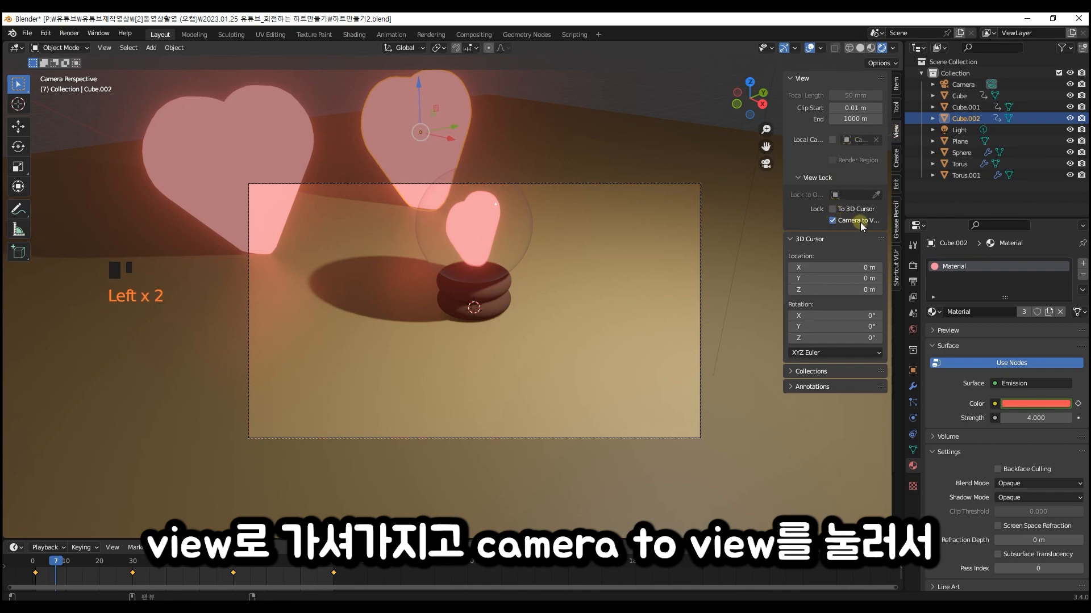
{"action": "middle_click_drag", "start_coordinate": [506, 278], "coordinate": [523, 327], "text": "shift"}
{"action": "scroll", "coordinate": [533, 306], "scroll_direction": "down", "scroll_amount": 2}
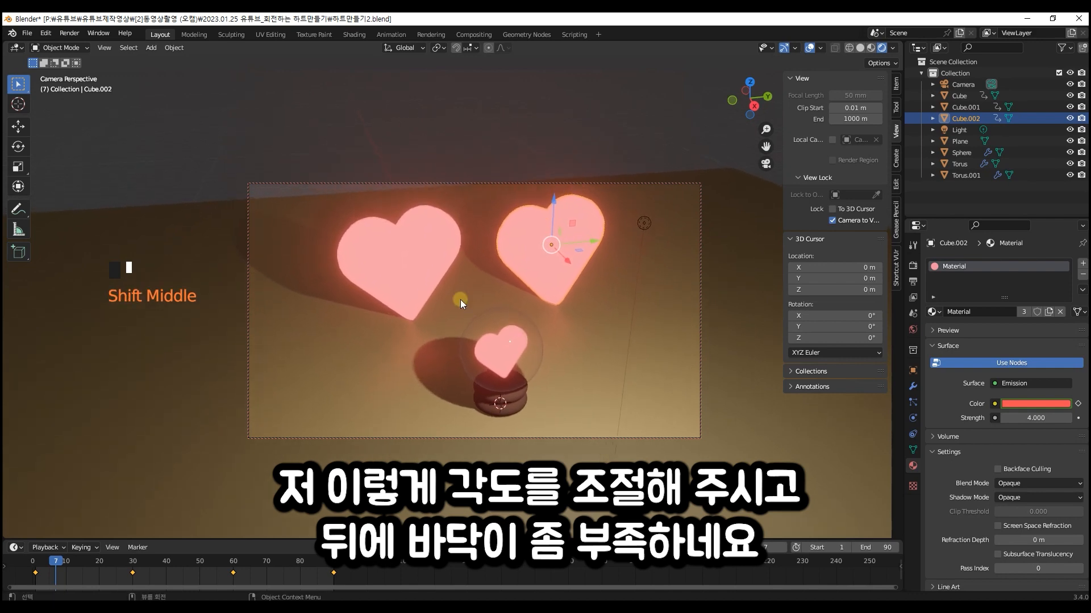
- Scale the floor plane up about 4 times so it fills the background of the camera frame, and save the file
{"action": "left_click", "coordinate": [229, 234]}
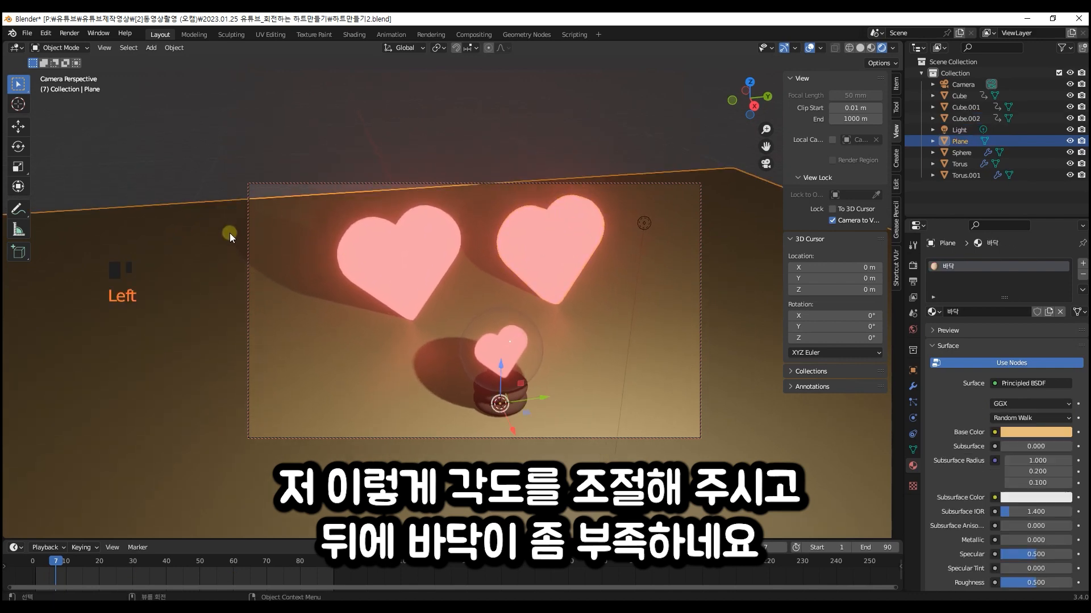
{"action": "key", "text": "s"}
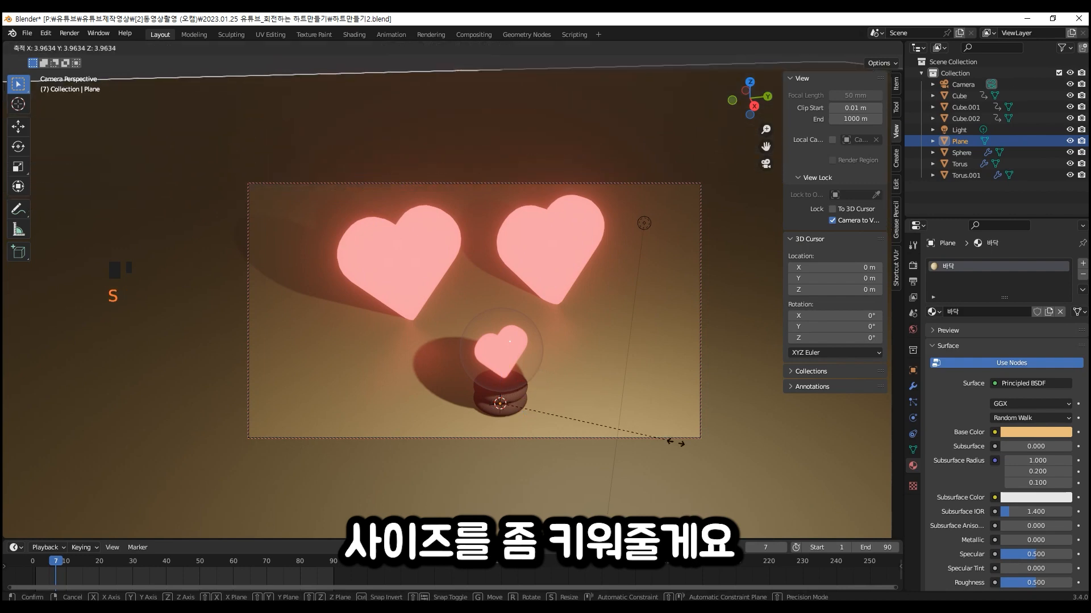
{"action": "middle_click", "coordinate": [598, 376]}
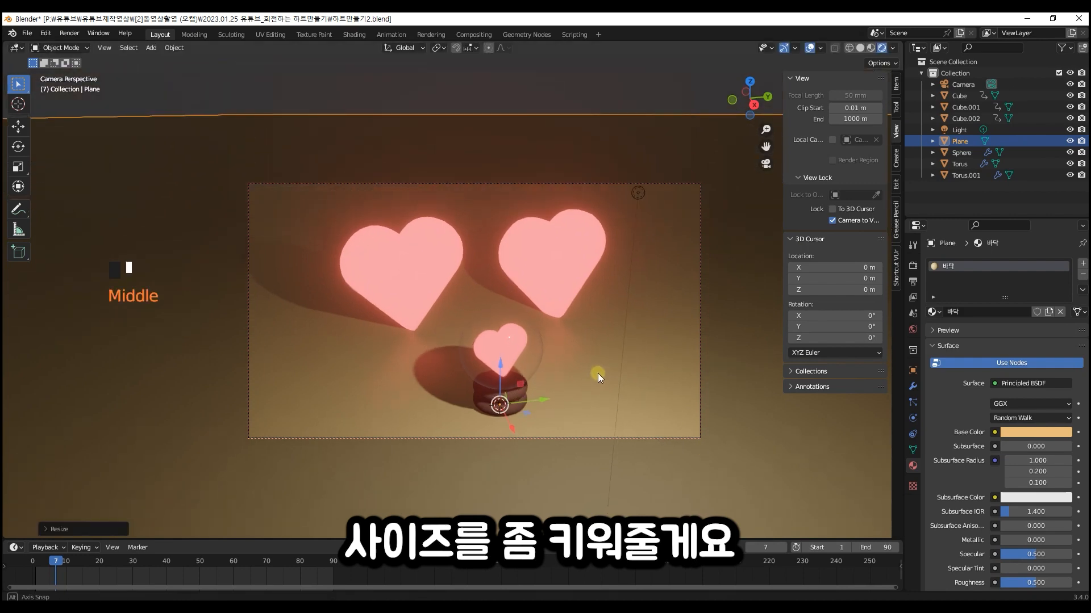
{"action": "key", "text": "Tab"}
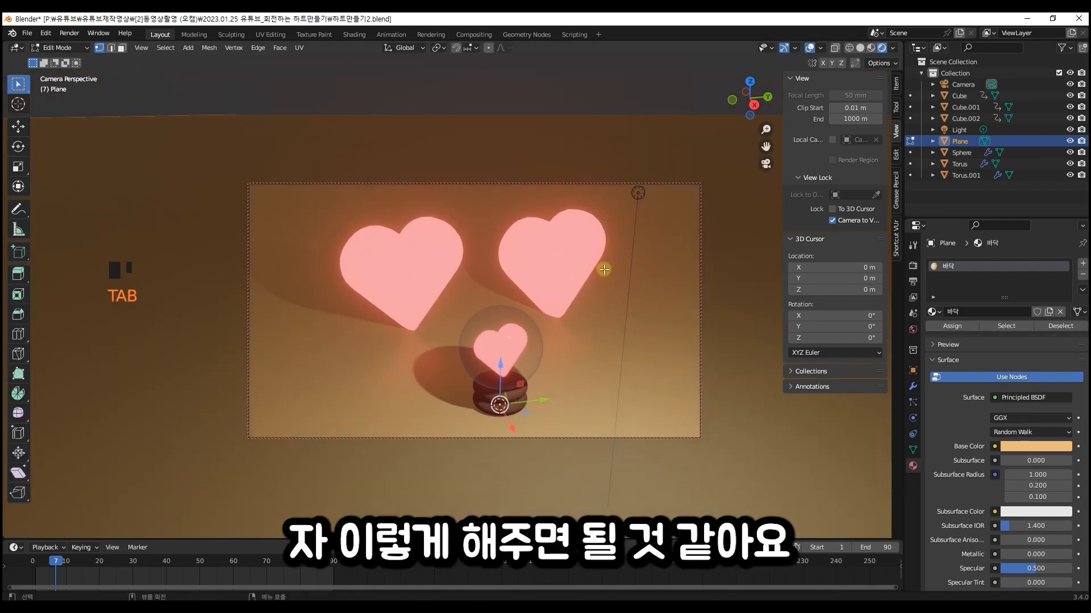
{"action": "key", "text": "Tab"}
{"action": "left_click", "coordinate": [619, 155]}
{"action": "left_click", "coordinate": [629, 97]}
{"action": "key", "text": "ctrl+s"}
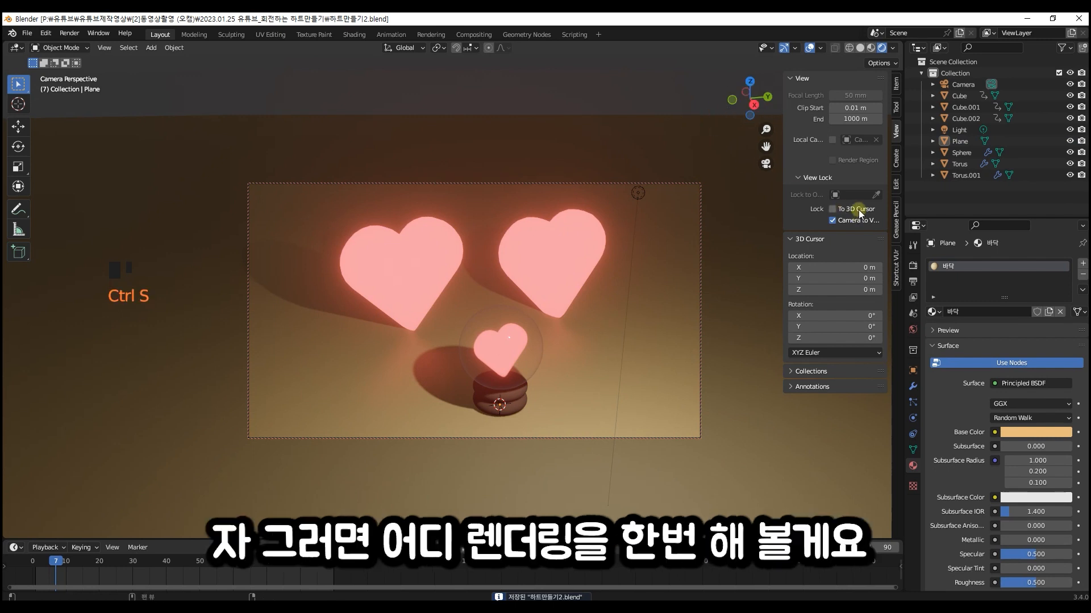
- Switch the render engine to Cycles
{"action": "left_click", "coordinate": [911, 266]}
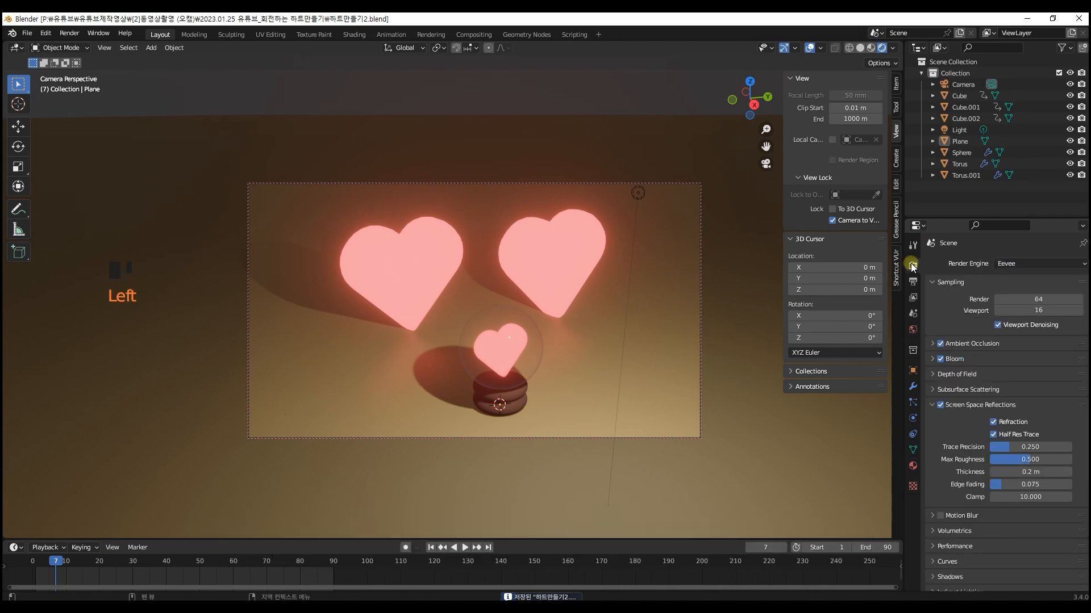
{"action": "left_click", "coordinate": [1031, 264]}
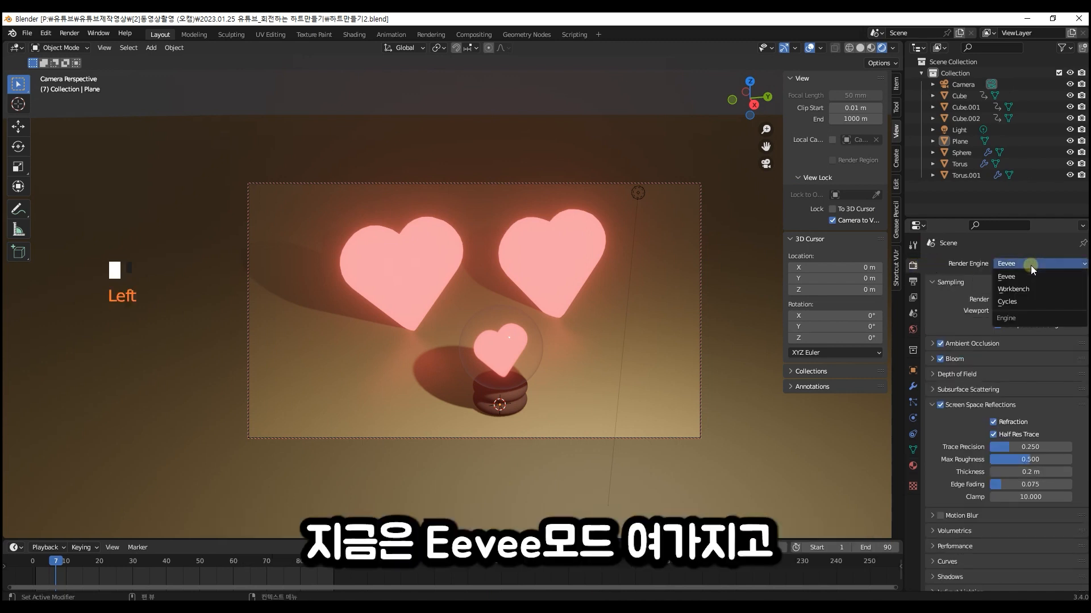
{"action": "left_click", "coordinate": [1024, 301]}
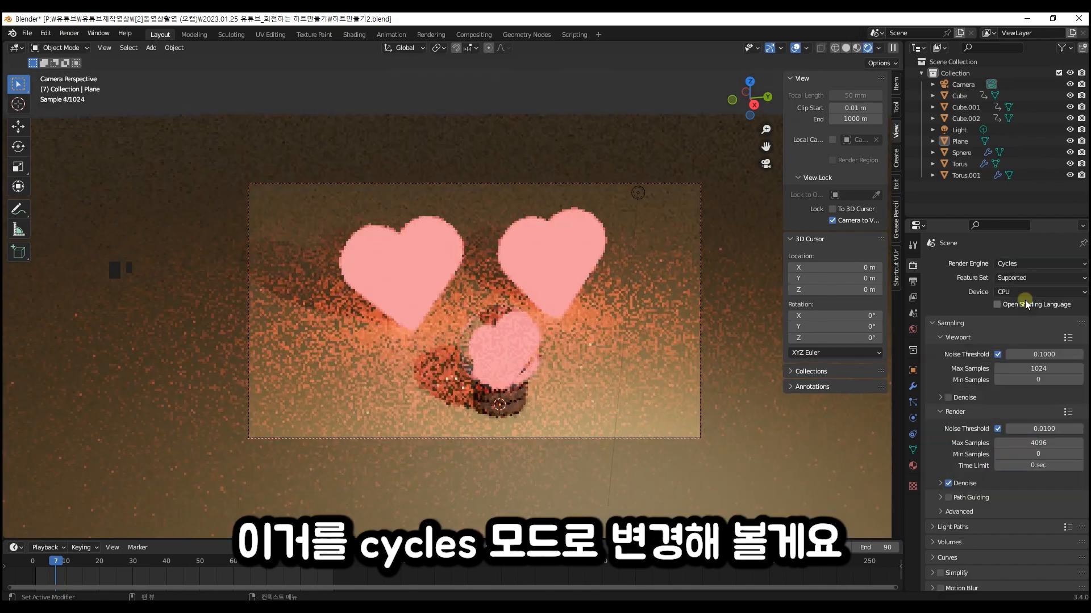
- Add a Solidify modifier to the glass sphere to give its wall thickness
{"action": "left_click", "coordinate": [510, 343]}
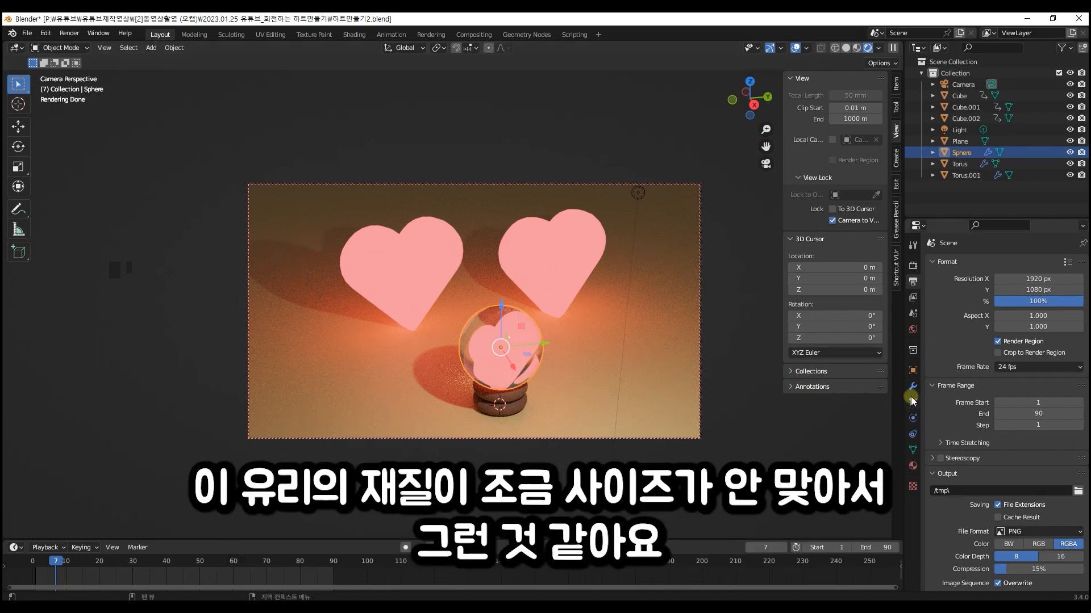
{"action": "left_click", "coordinate": [912, 466]}
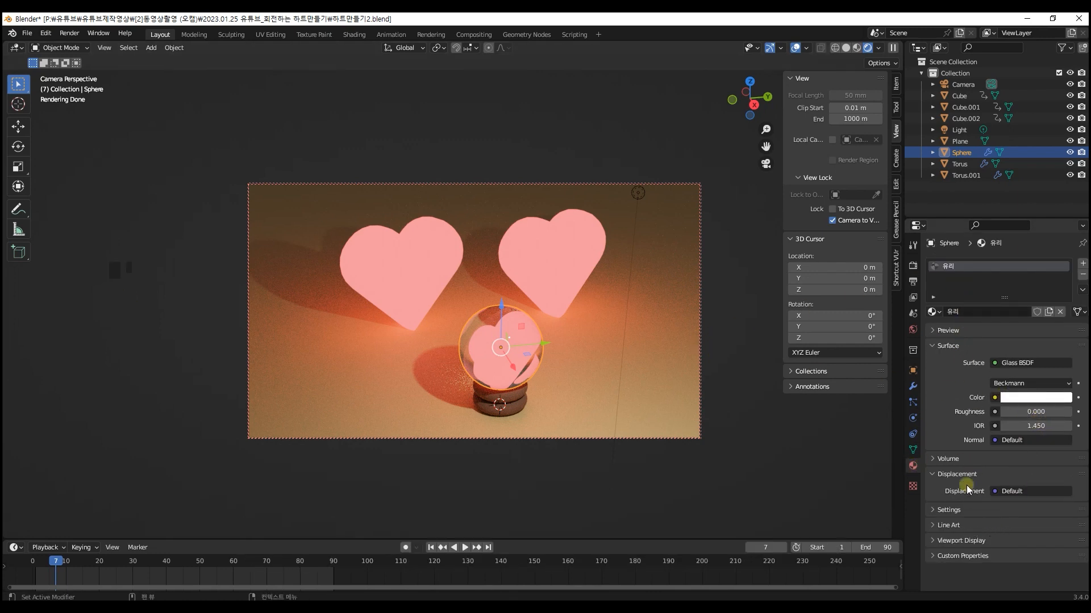
{"action": "left_click", "coordinate": [947, 263]}
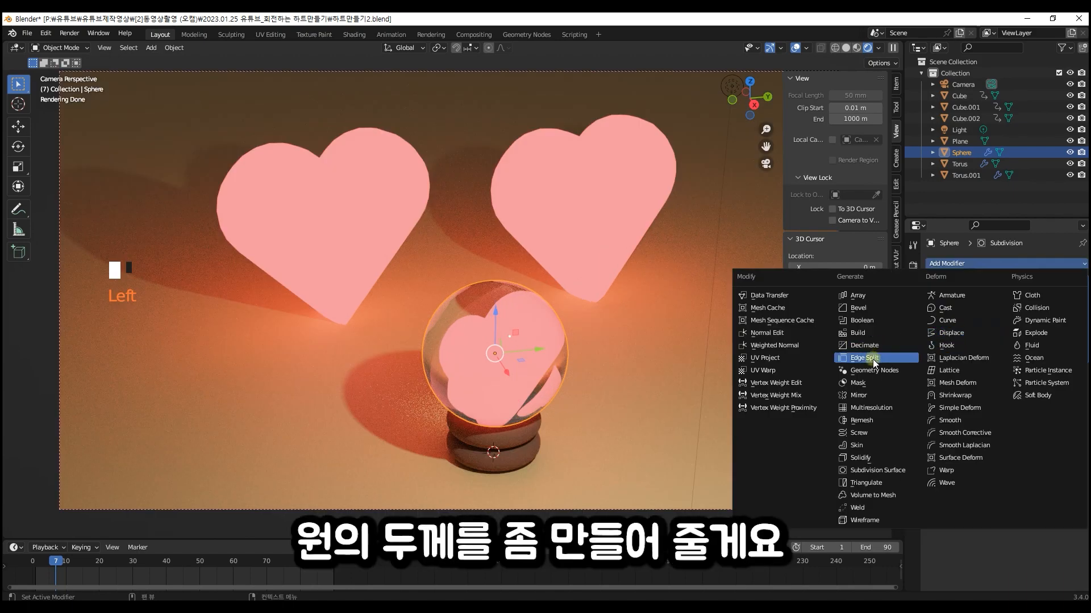
{"action": "left_click", "coordinate": [882, 459]}
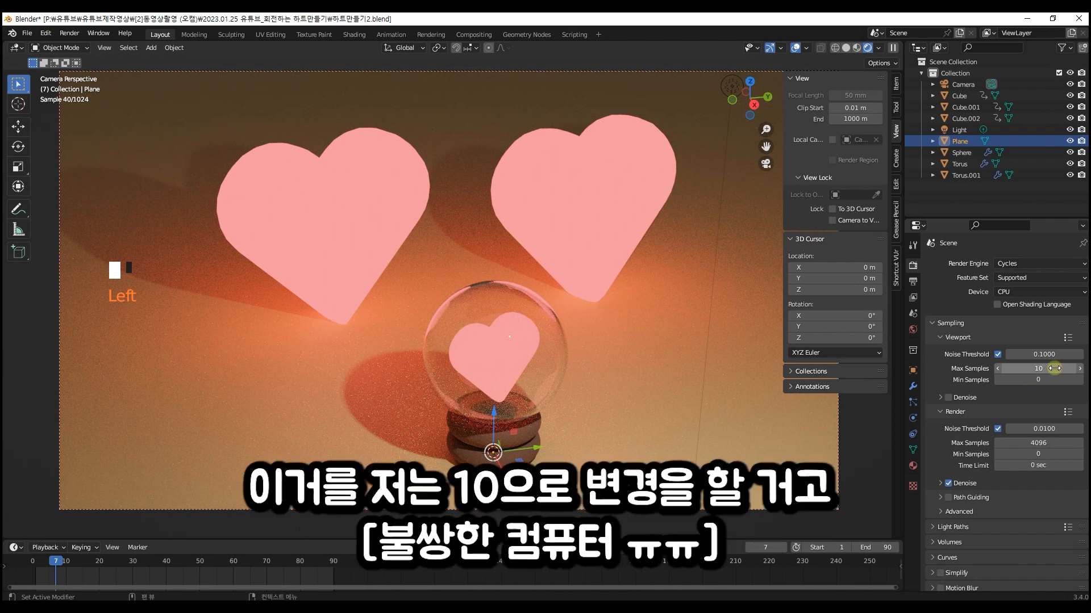
- Set the Cycles max samples to 10 for both the viewport and the final render
{"action": "left_click", "coordinate": [1037, 443]}
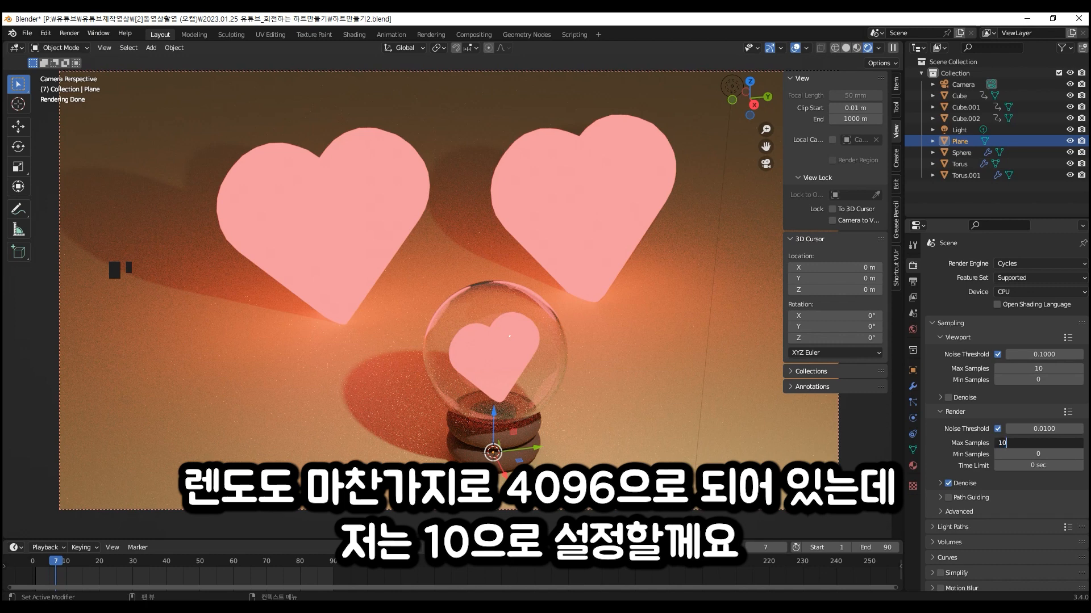
{"action": "key", "text": "Return"}
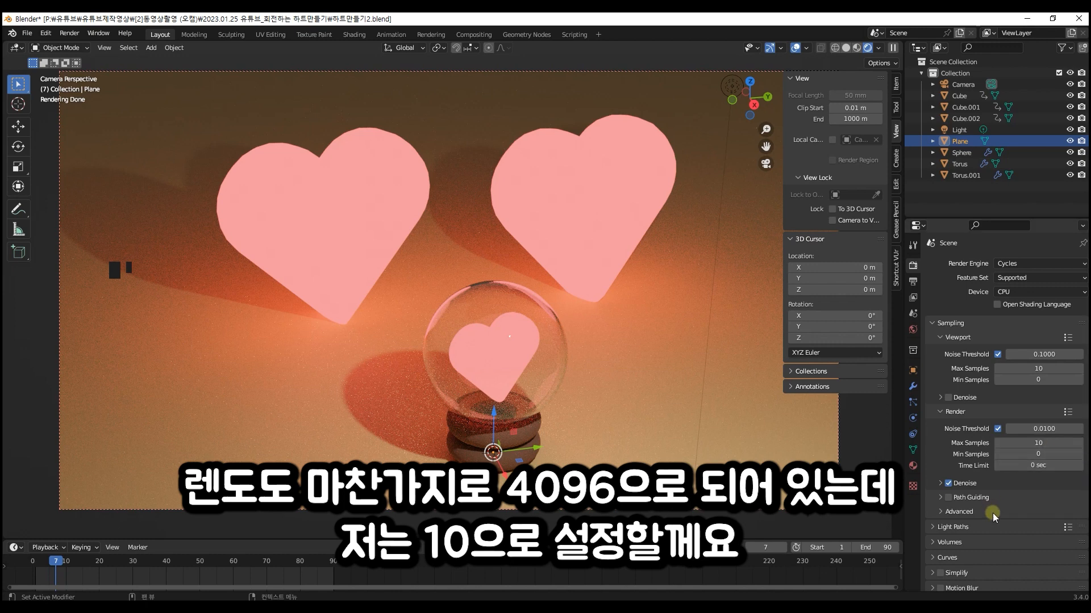
- Set the color management look to Very High Contrast
{"action": "scroll", "coordinate": [993, 514], "scroll_direction": "down", "scroll_amount": 8}
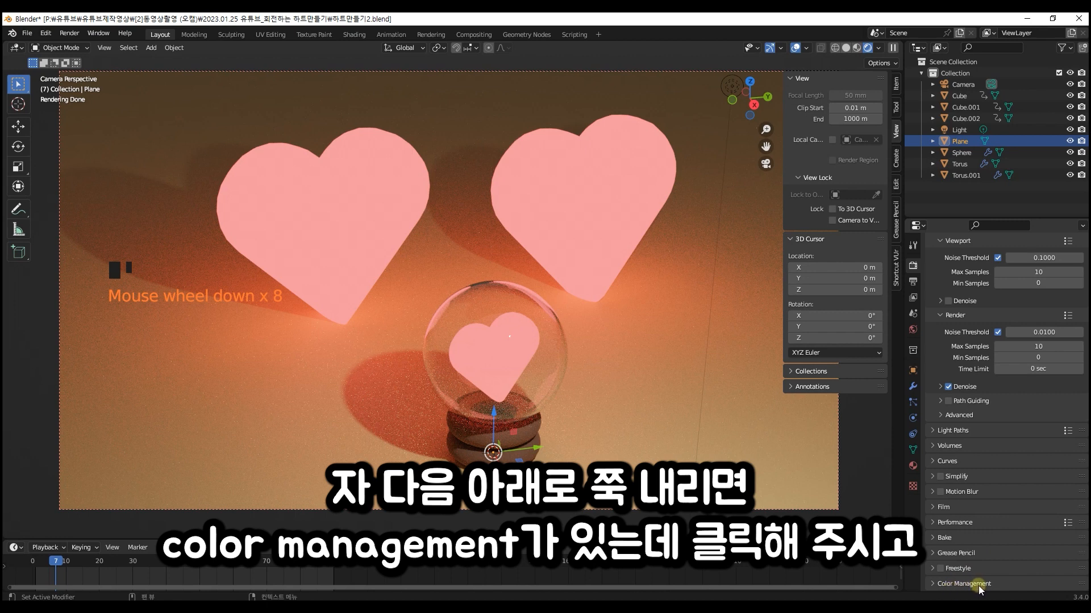
{"action": "left_click", "coordinate": [968, 585]}
{"action": "scroll", "coordinate": [982, 563], "scroll_direction": "down", "scroll_amount": 4}
{"action": "scroll", "coordinate": [983, 564], "scroll_direction": "down", "scroll_amount": 1}
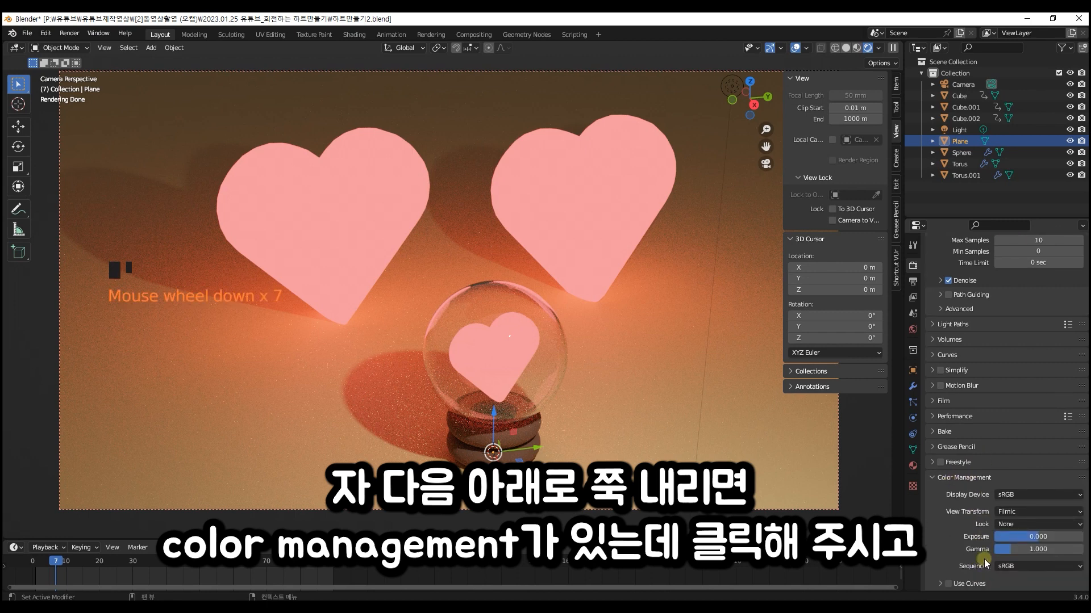
{"action": "left_click", "coordinate": [1024, 523]}
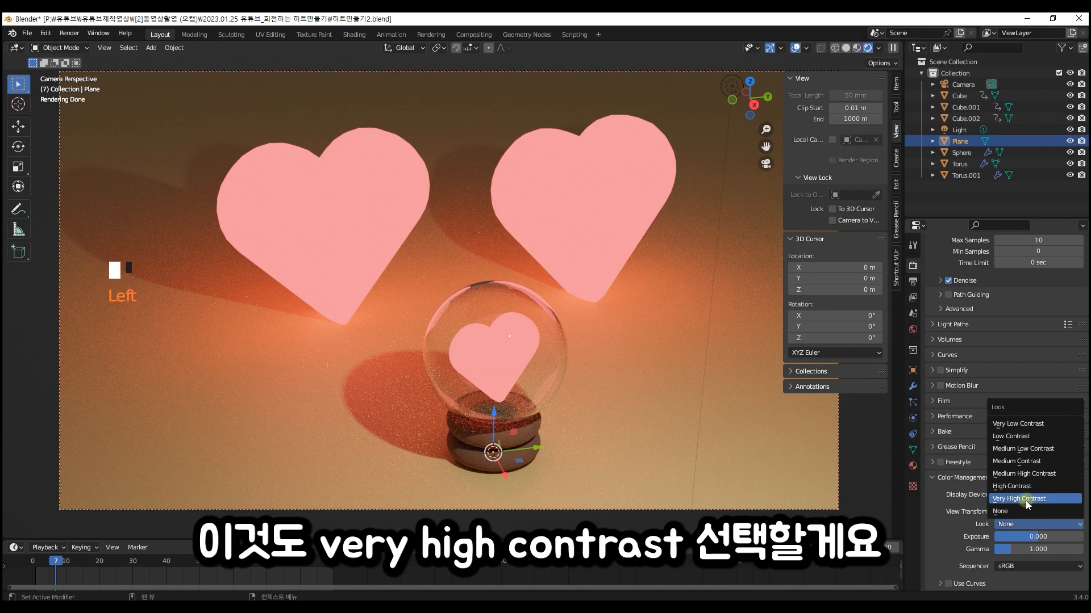
{"action": "left_click", "coordinate": [1025, 500]}
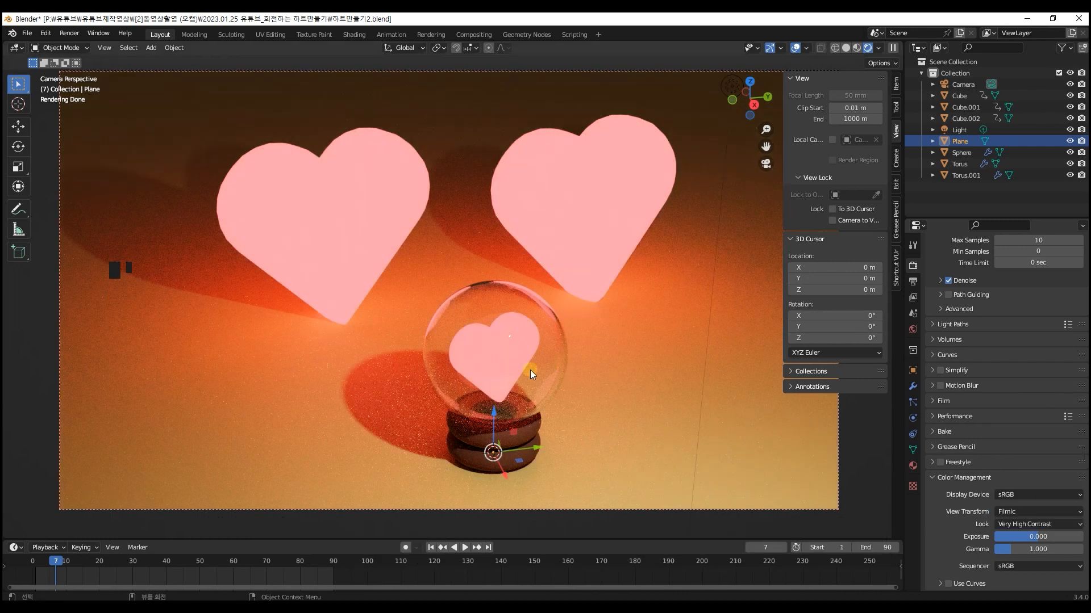
- Adjust the color management gamma to about 1.063, try a different exposure, and return the exposure to 0
{"action": "scroll", "coordinate": [593, 260], "scroll_direction": "down", "scroll_amount": 1}
{"action": "scroll", "coordinate": [593, 260], "scroll_direction": "up", "scroll_amount": 1}
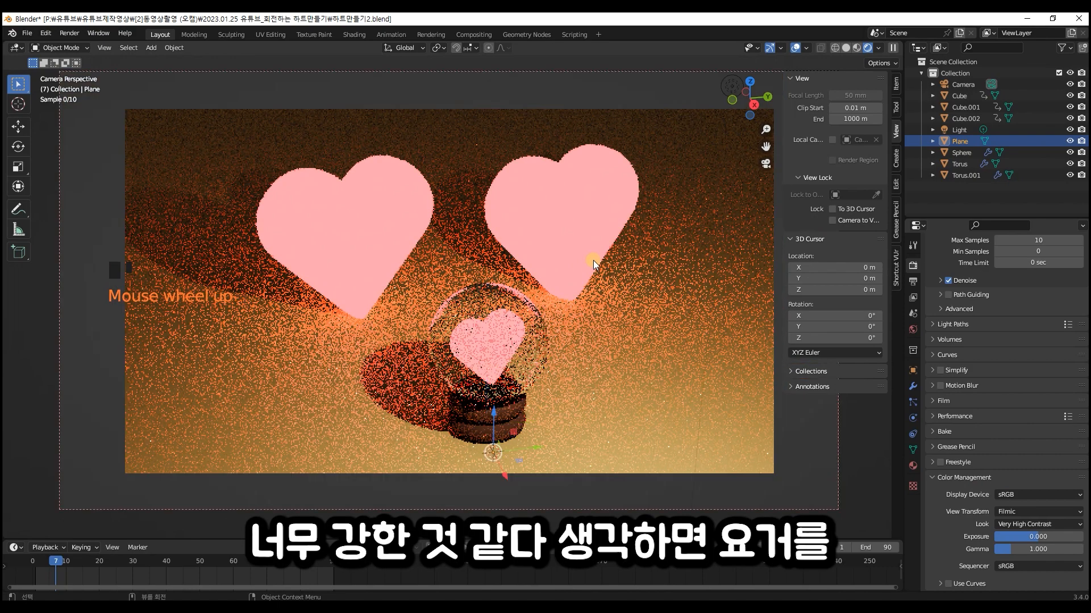
{"action": "left_click_drag", "start_coordinate": [1038, 537], "coordinate": [1011, 537]}
{"action": "left_click_drag", "start_coordinate": [1038, 549], "coordinate": [1040, 537]}
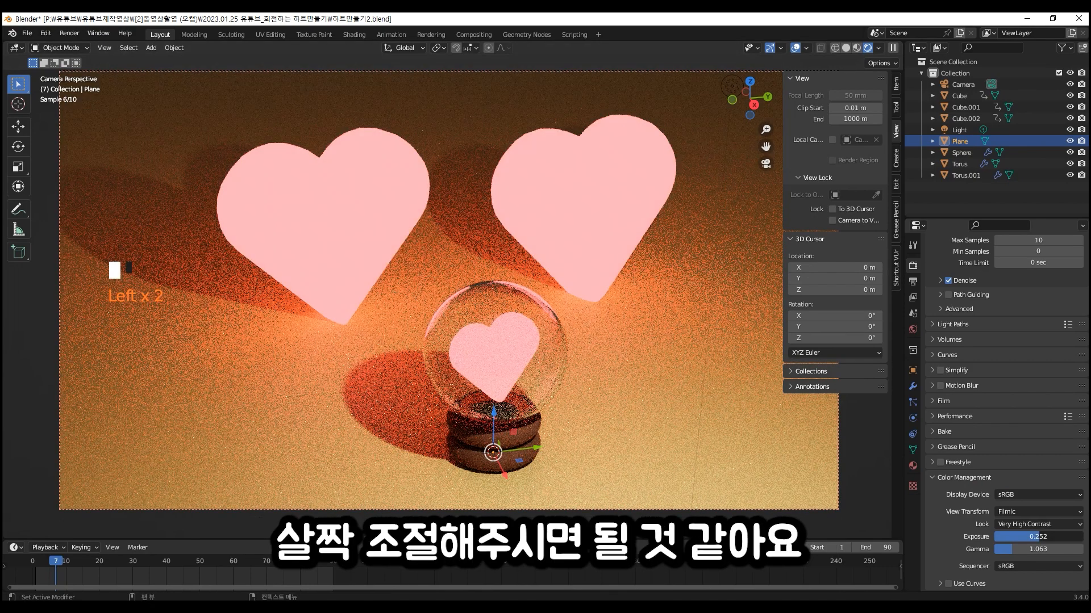
{"action": "left_click_drag", "start_coordinate": [1039, 536], "coordinate": [1041, 536]}
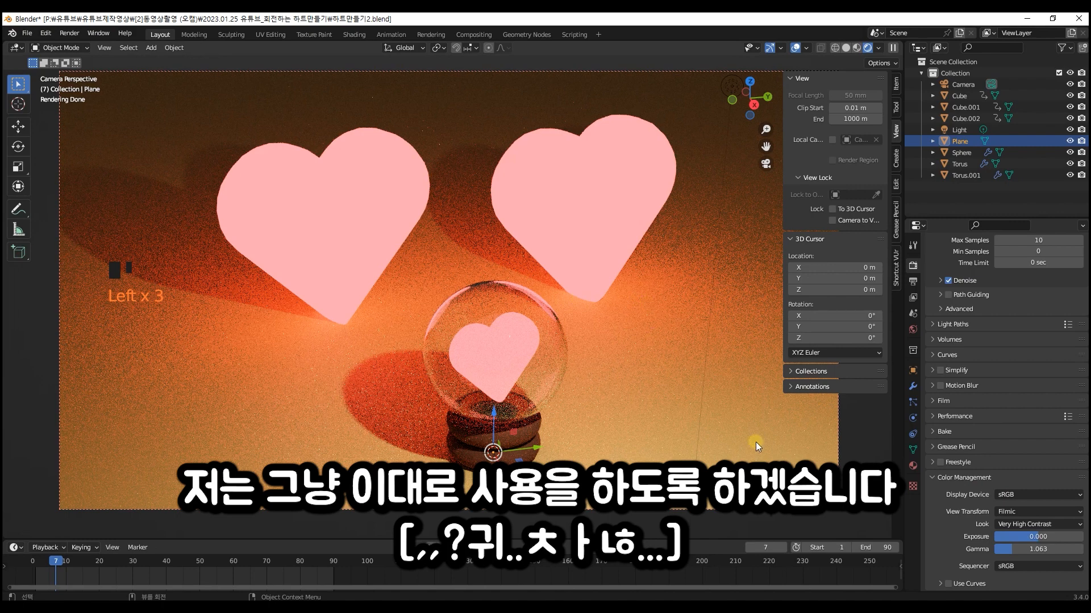
- Set the output frame rate to 30 fps
{"action": "left_click", "coordinate": [913, 282]}
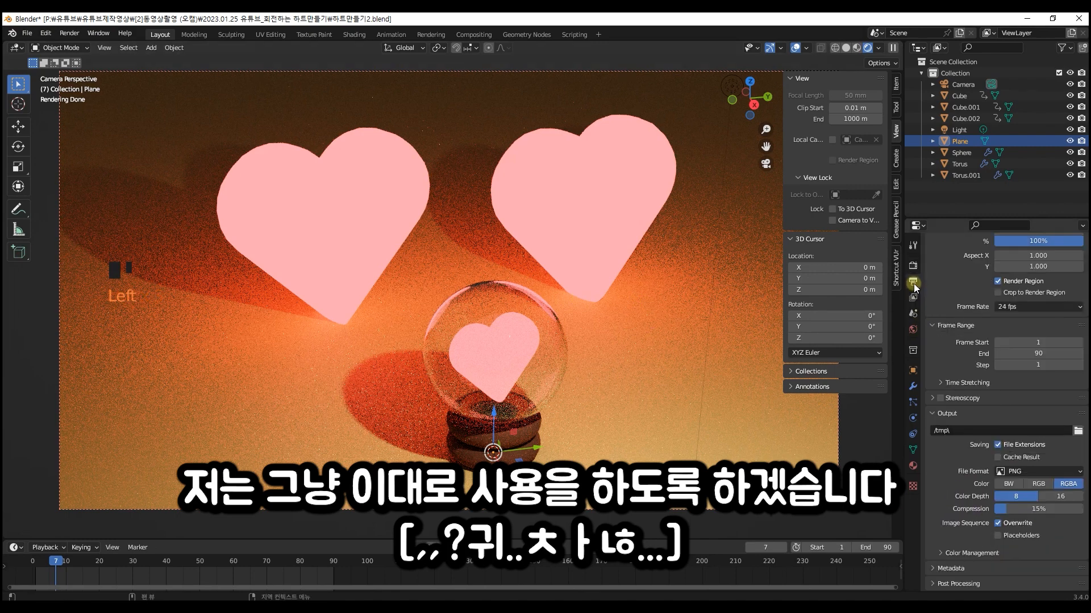
{"action": "scroll", "coordinate": [1031, 372], "scroll_direction": "up", "scroll_amount": 2}
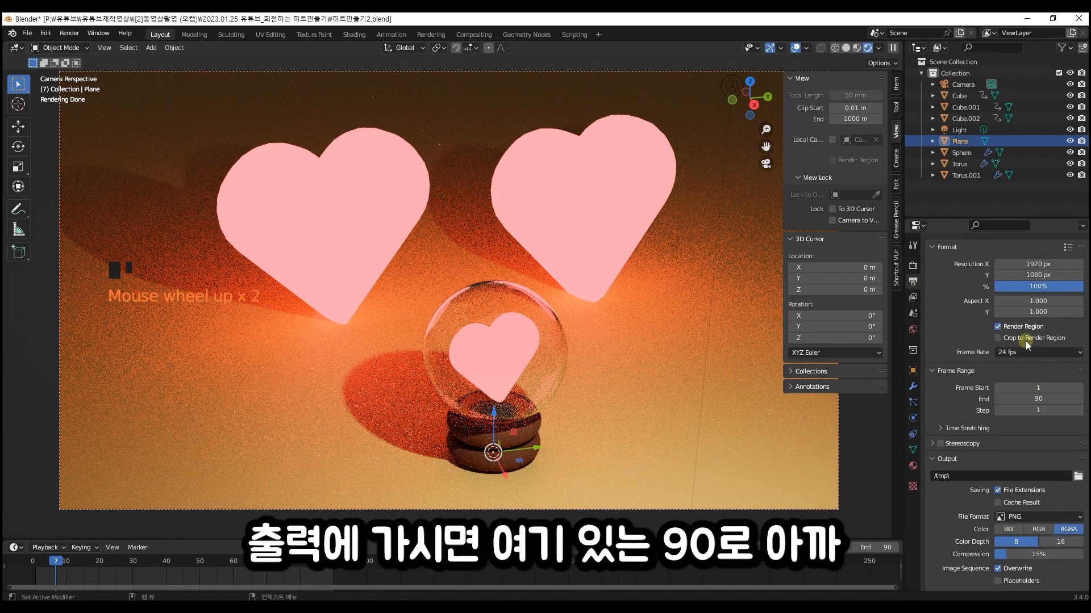
{"action": "scroll", "coordinate": [1030, 370], "scroll_direction": "up", "scroll_amount": 3}
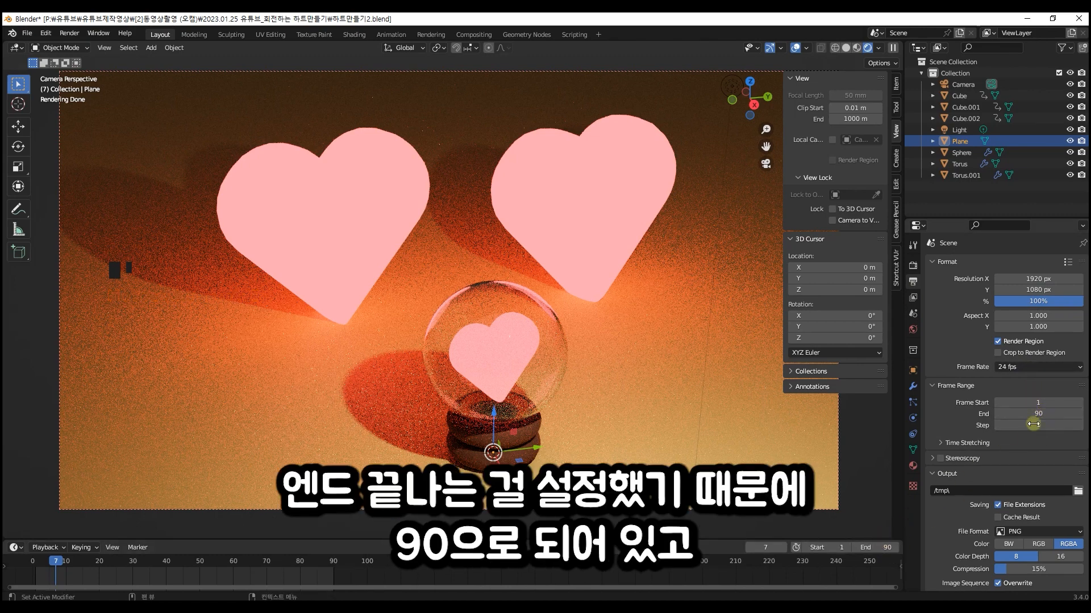
{"action": "left_click", "coordinate": [1033, 367]}
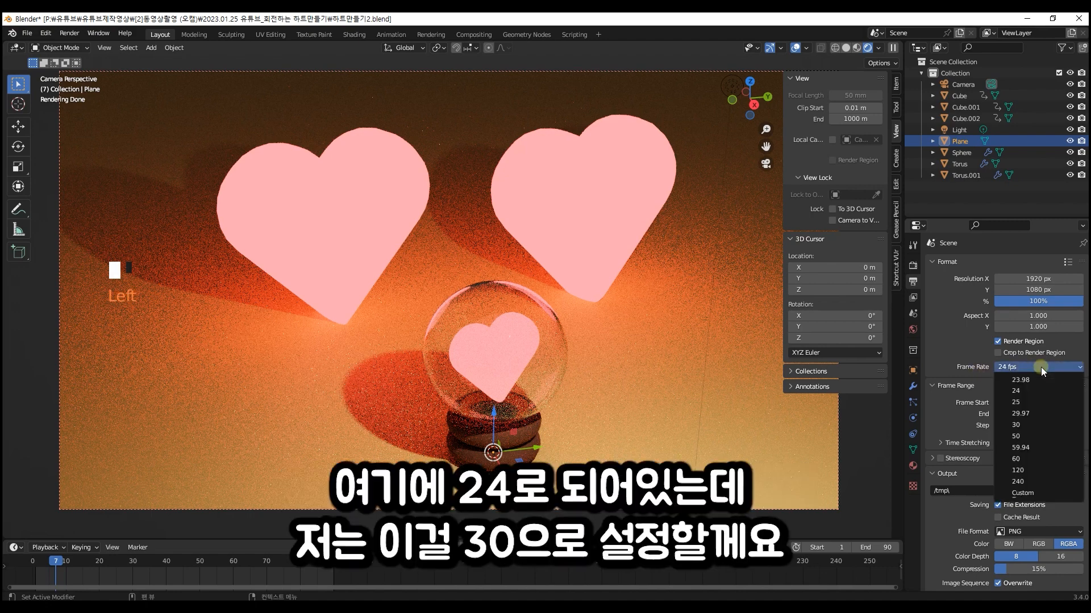
{"action": "left_click", "coordinate": [1041, 428]}
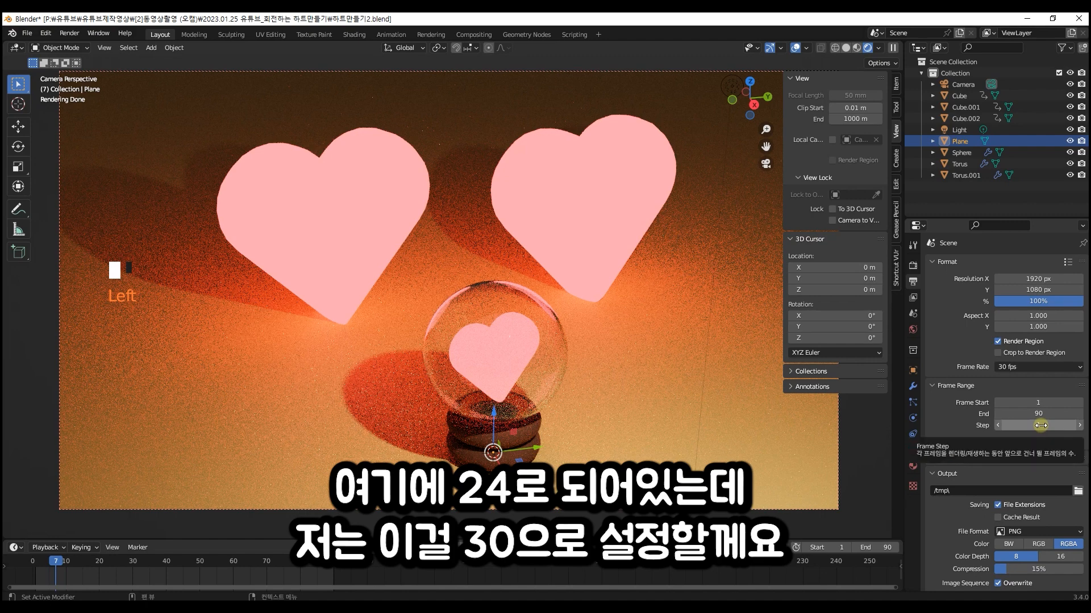
- Set the render output file format to the AVI JPEG movie type
{"action": "scroll", "coordinate": [1041, 425], "scroll_direction": "down", "scroll_amount": 4}
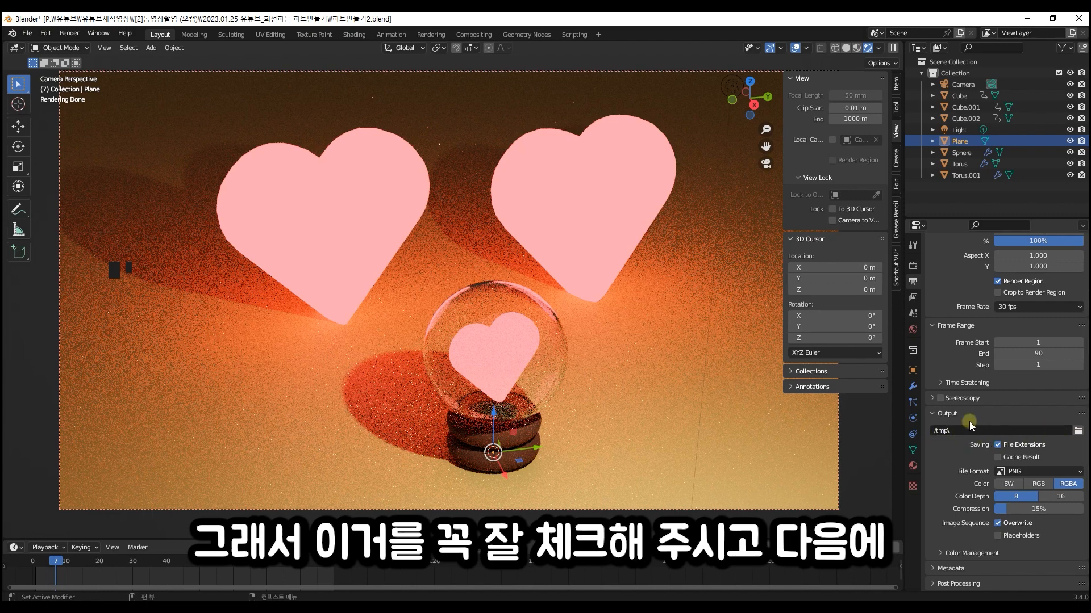
{"action": "left_click", "coordinate": [1027, 470]}
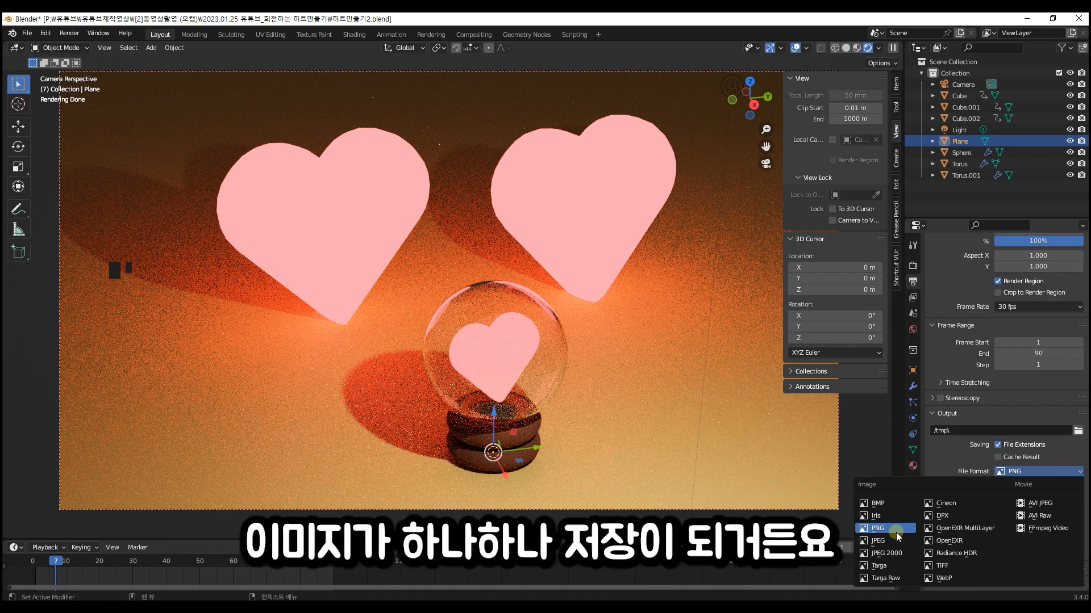
{"action": "left_click", "coordinate": [1056, 506]}
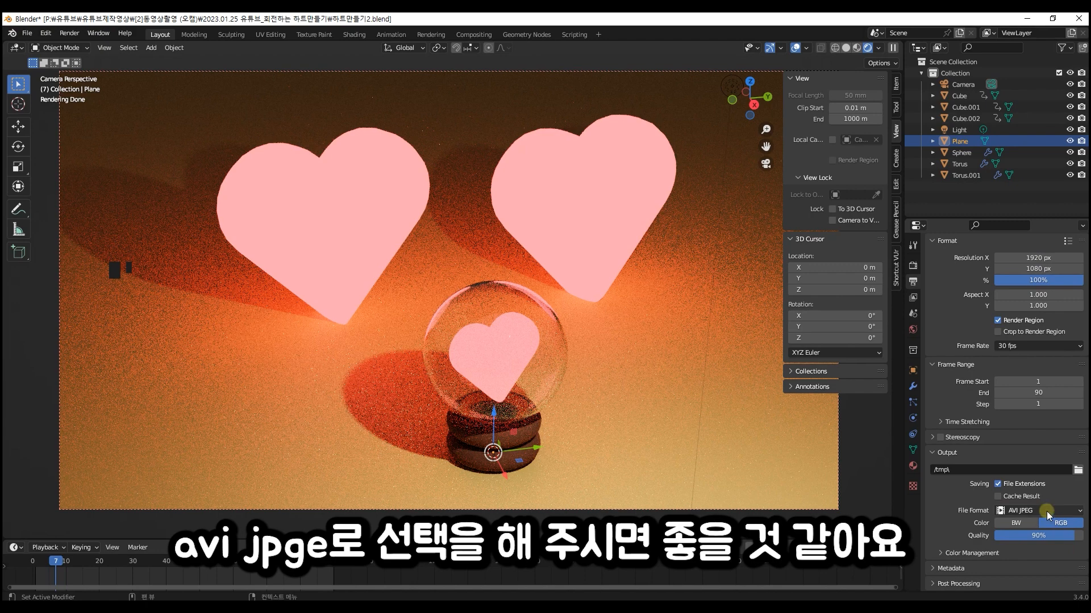
{"action": "left_click", "coordinate": [1046, 511]}
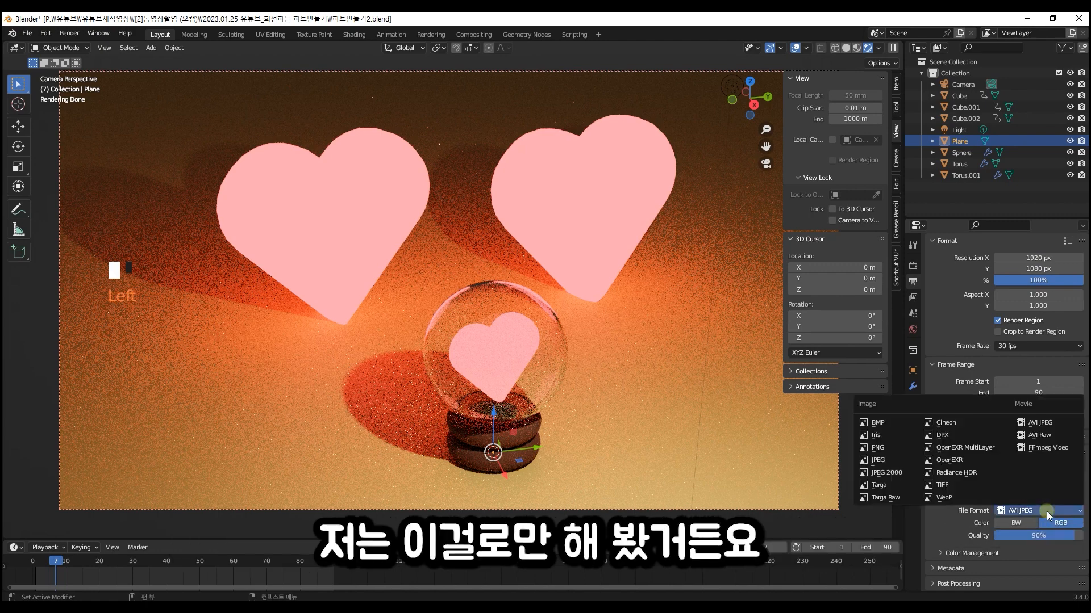
{"action": "left_click", "coordinate": [1036, 425]}
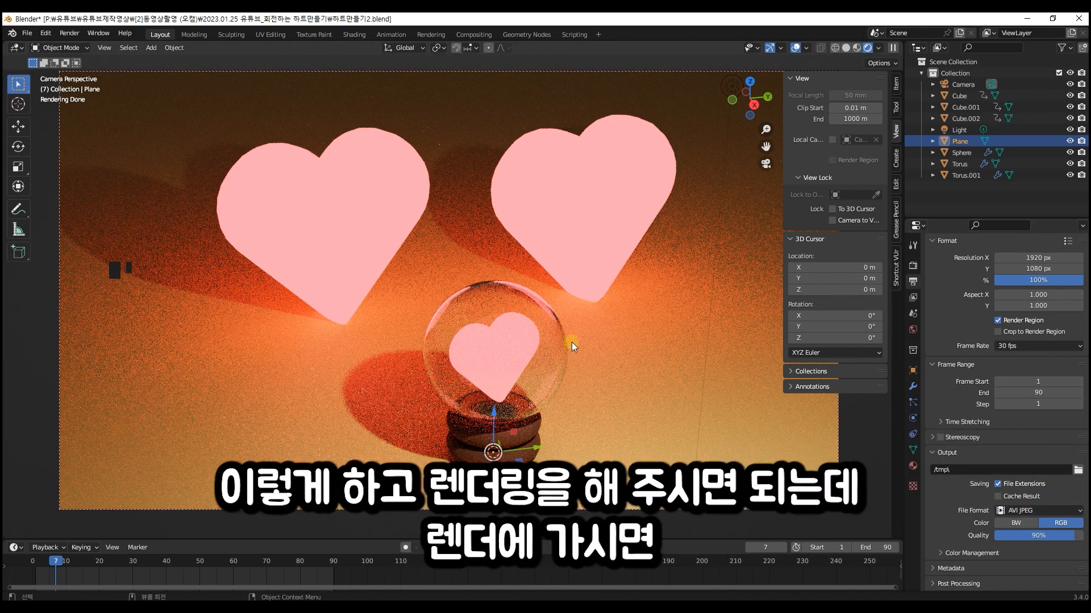
- Save the file and render the current frame as a still image
{"action": "left_click", "coordinate": [650, 329]}
{"action": "key", "text": "ctrl+s"}
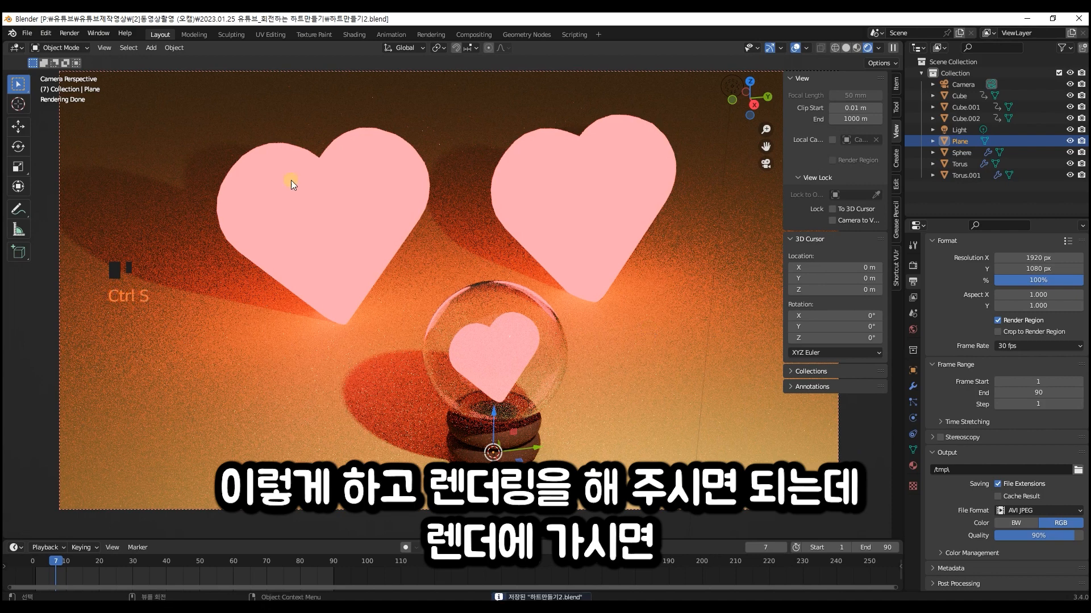
{"action": "left_click", "coordinate": [69, 33]}
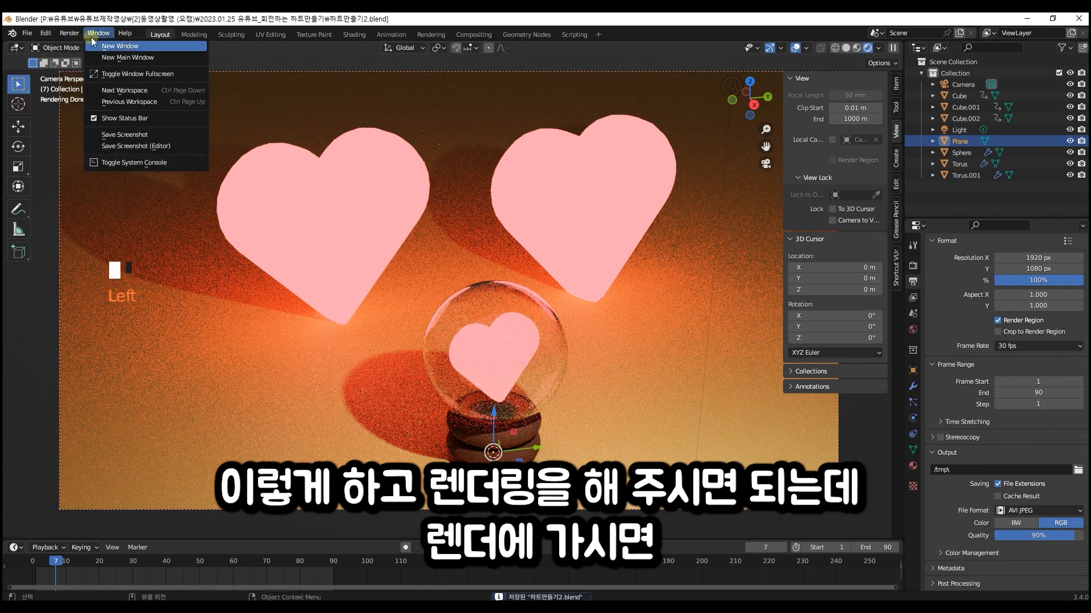
{"action": "left_click", "coordinate": [69, 33]}
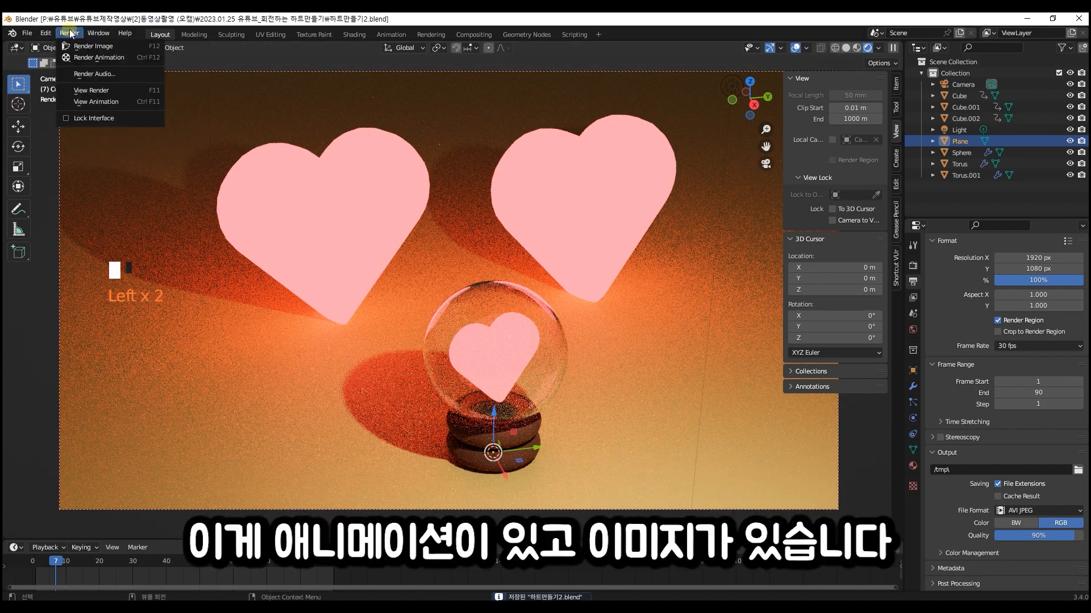
{"action": "left_click", "coordinate": [128, 48]}
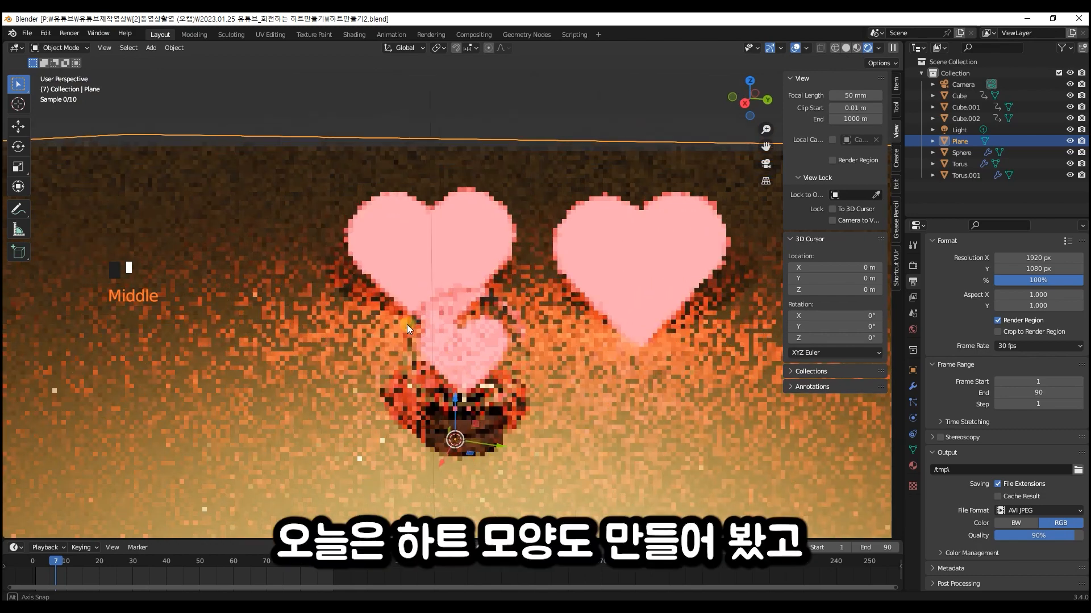
{"action": "mouse_move", "coordinate": [407, 325]}
{"action": "middle_mouse_down"}
{"action": "mouse_move", "coordinate": [394, 328]}
{"action": "mouse_move", "coordinate": [413, 329]}
{"action": "middle_mouse_up"}
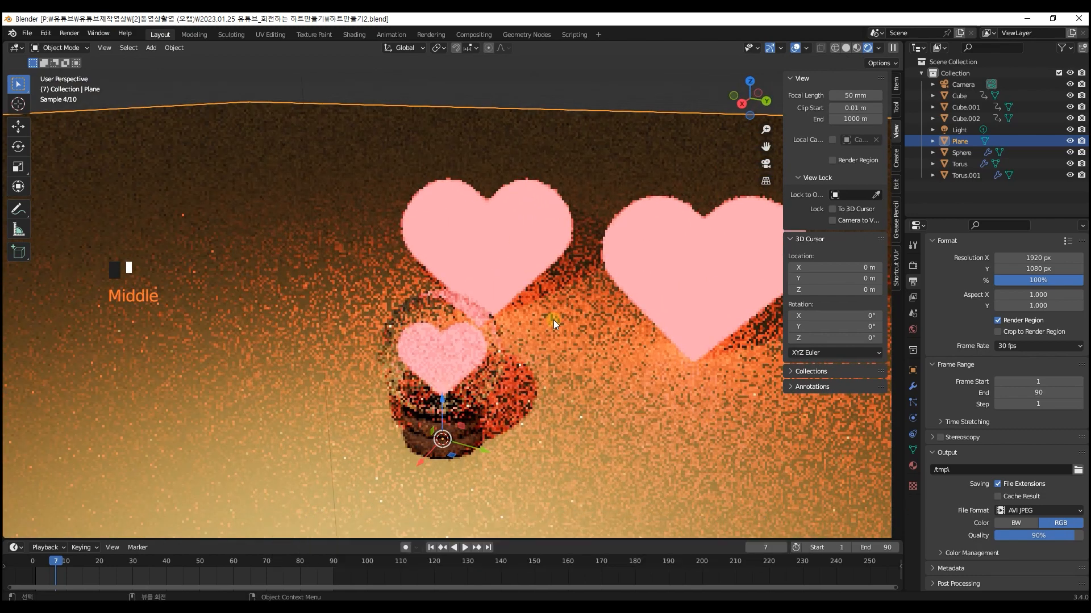